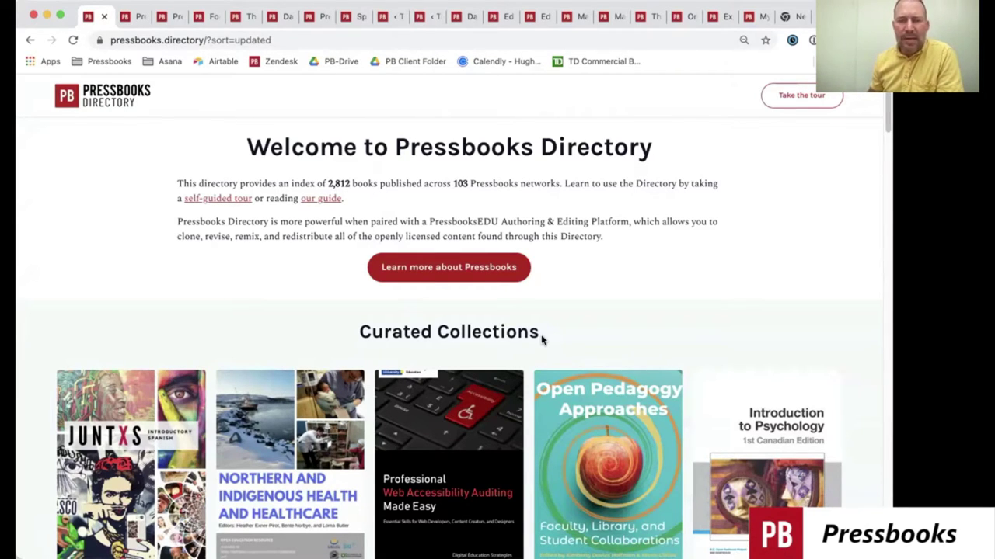
- Scroll through the Pressbooks Directory results, jumping back to the top once
{"action": "scroll", "coordinate": [542, 339], "scroll_direction": "down", "scroll_amount": 3}
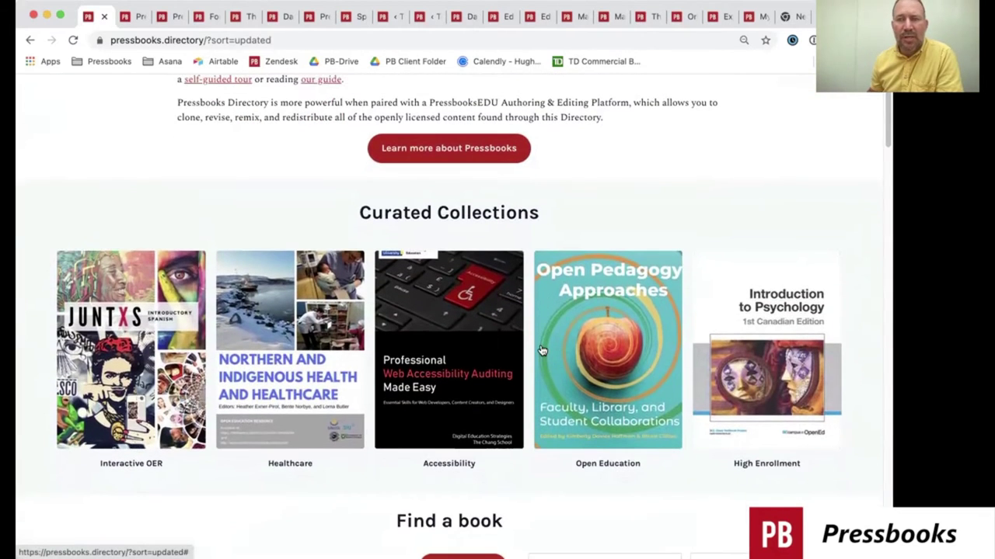
{"action": "scroll", "coordinate": [542, 351], "scroll_direction": "down", "scroll_amount": 6}
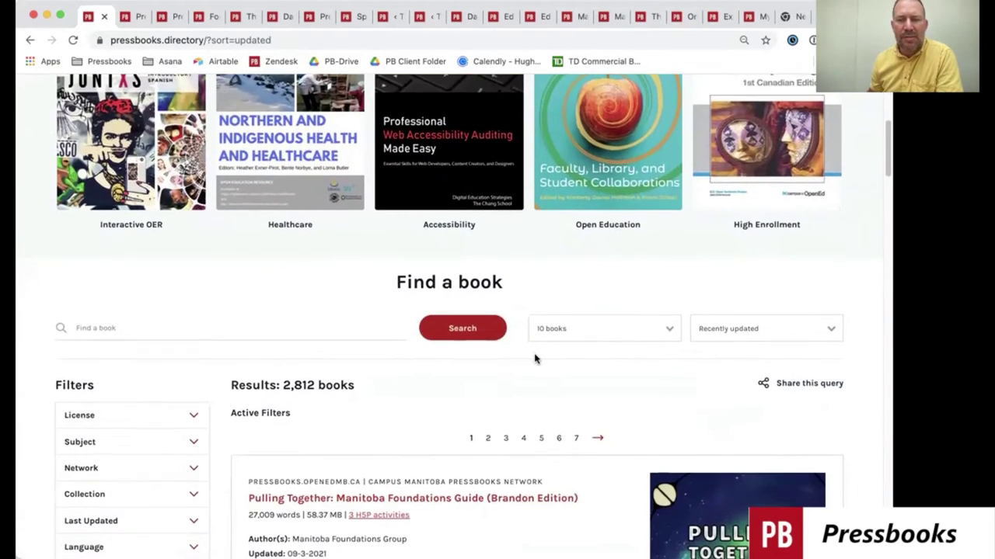
{"action": "scroll", "coordinate": [534, 358], "scroll_direction": "down", "scroll_amount": 6}
{"action": "key", "text": "Home"}
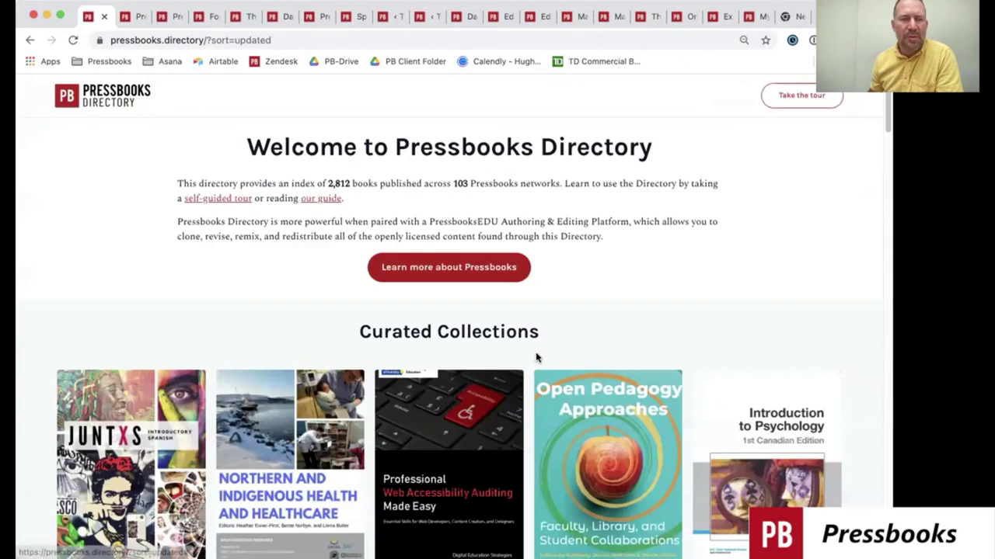
{"action": "scroll", "coordinate": [536, 357], "scroll_direction": "down", "scroll_amount": 2}
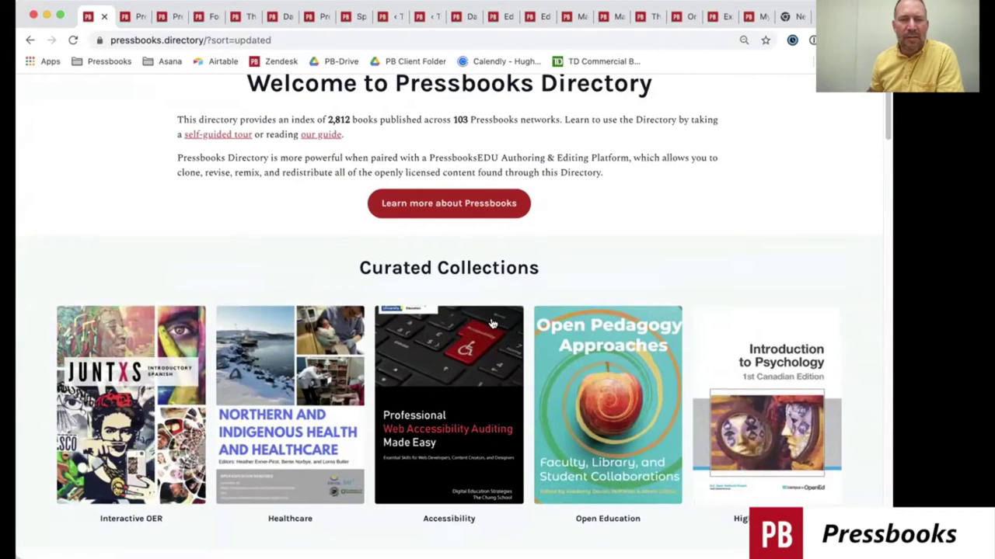
{"action": "scroll", "coordinate": [610, 307], "scroll_direction": "down", "scroll_amount": 5}
{"action": "scroll", "coordinate": [597, 334], "scroll_direction": "up", "scroll_amount": 1}
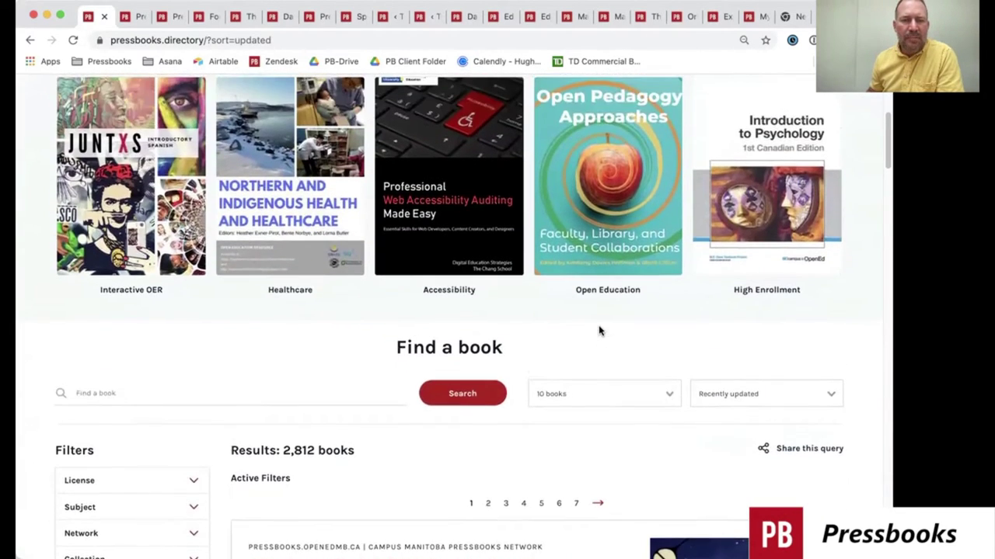
- Open the Foundations of Neuroscience book page from the neuroscience search results
{"action": "key", "text": "super+3"}
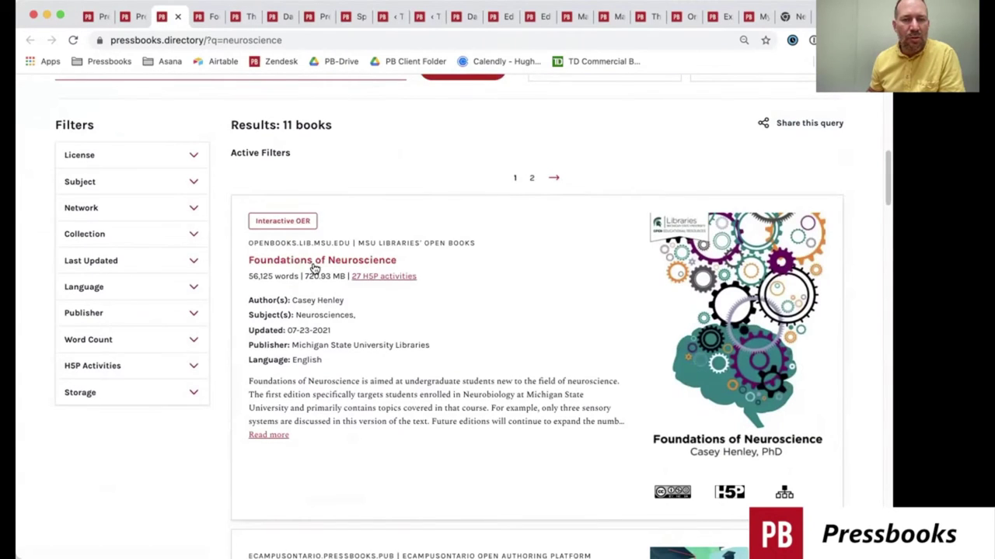
{"action": "left_click", "coordinate": [203, 16]}
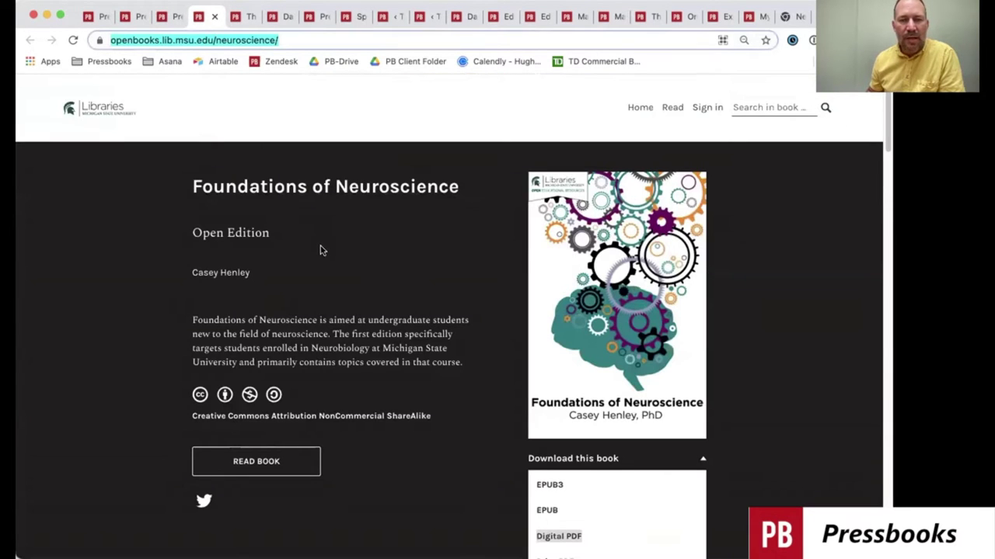
{"action": "scroll", "coordinate": [373, 274], "scroll_direction": "down", "scroll_amount": 3}
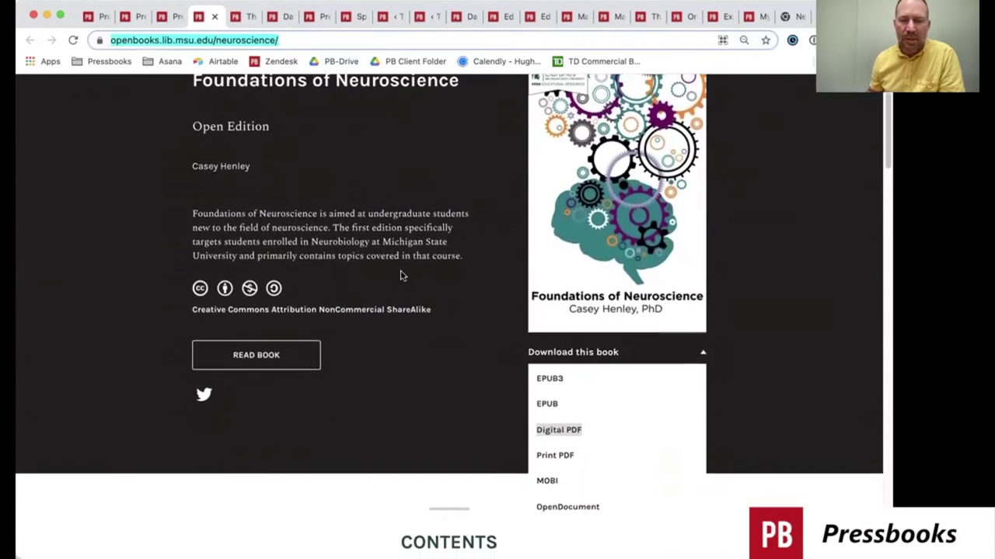
- Browse the book's download formats list and its table of contents
{"action": "left_click", "coordinate": [702, 345]}
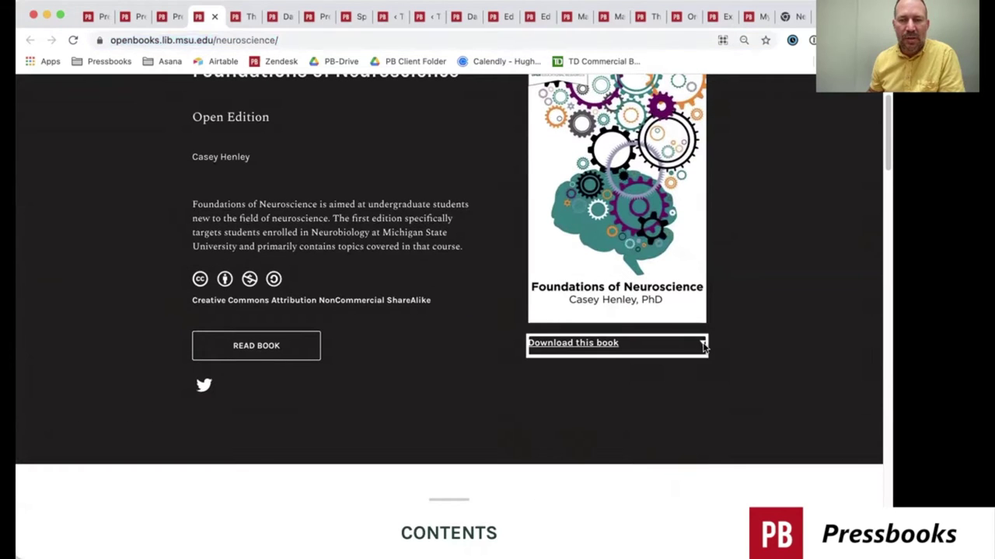
{"action": "scroll", "coordinate": [433, 317], "scroll_direction": "up", "scroll_amount": 3}
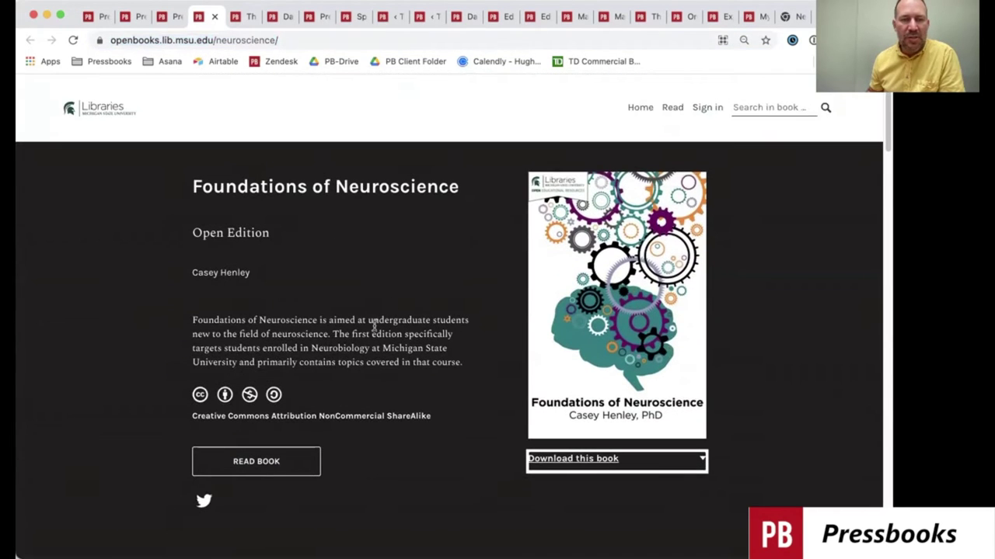
{"action": "scroll", "coordinate": [373, 327], "scroll_direction": "down", "scroll_amount": 2}
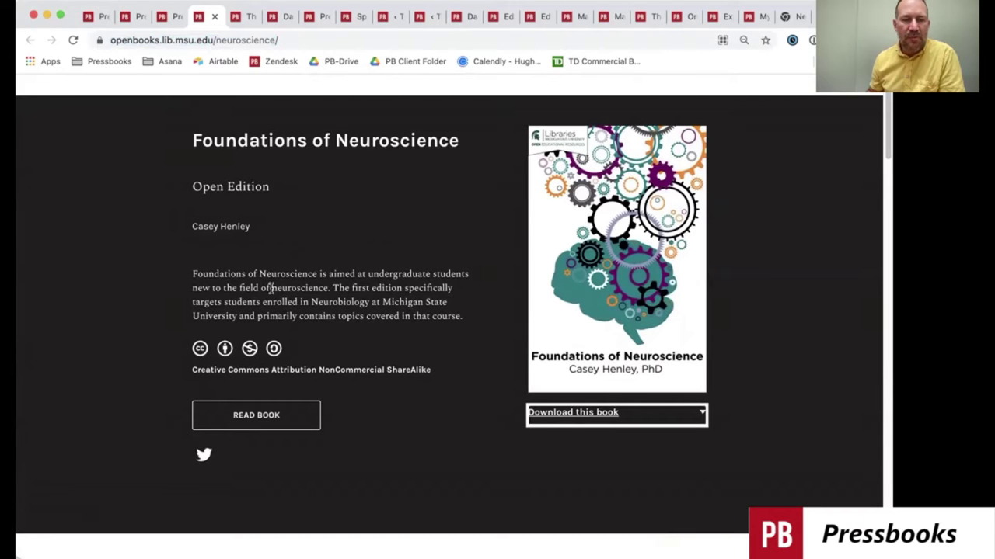
{"action": "scroll", "coordinate": [314, 327], "scroll_direction": "down", "scroll_amount": 3}
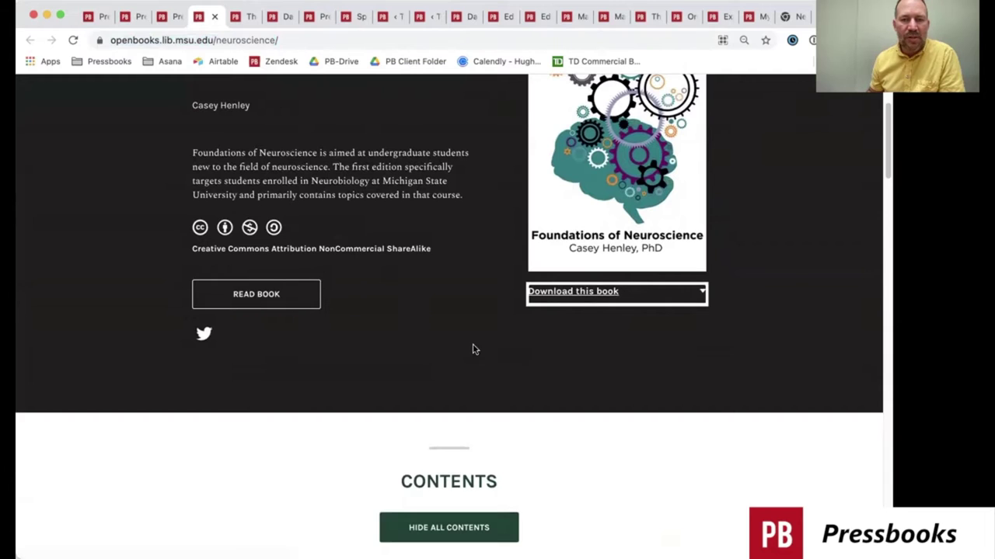
{"action": "left_click", "coordinate": [674, 295]}
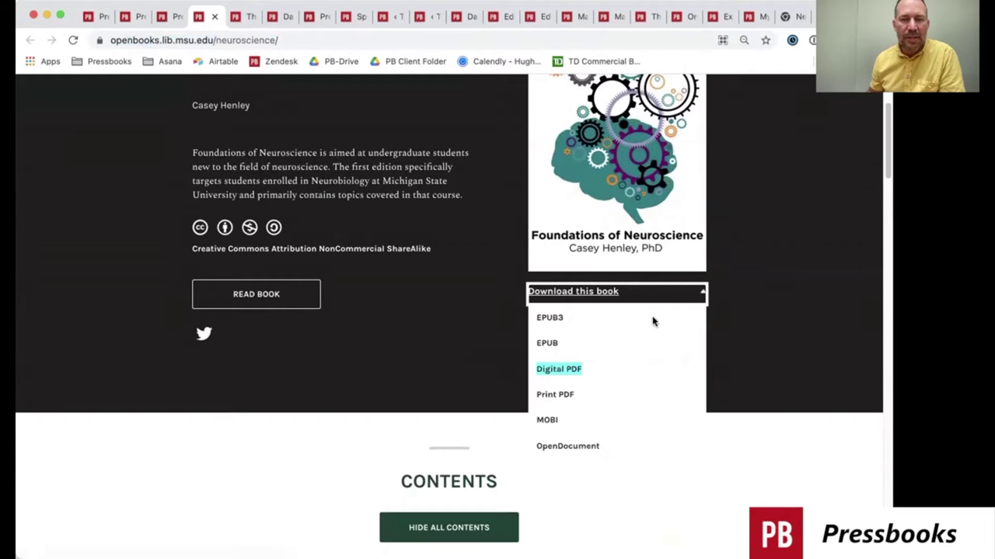
{"action": "left_click", "coordinate": [432, 344]}
{"action": "scroll", "coordinate": [396, 362], "scroll_direction": "down", "scroll_amount": 8}
{"action": "scroll", "coordinate": [353, 260], "scroll_direction": "down", "scroll_amount": 15}
{"action": "scroll", "coordinate": [356, 267], "scroll_direction": "down", "scroll_amount": 8}
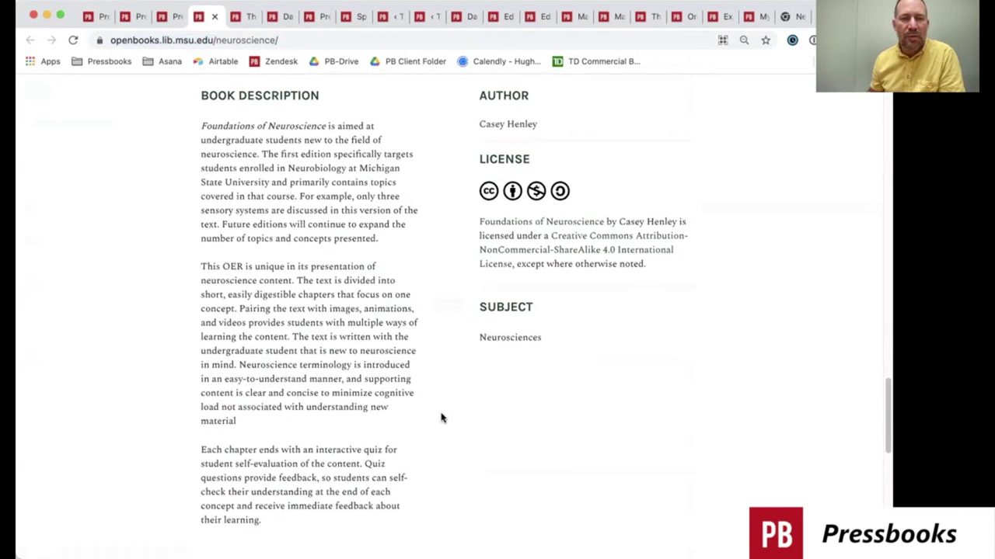
{"action": "scroll", "coordinate": [442, 415], "scroll_direction": "up", "scroll_amount": 20}
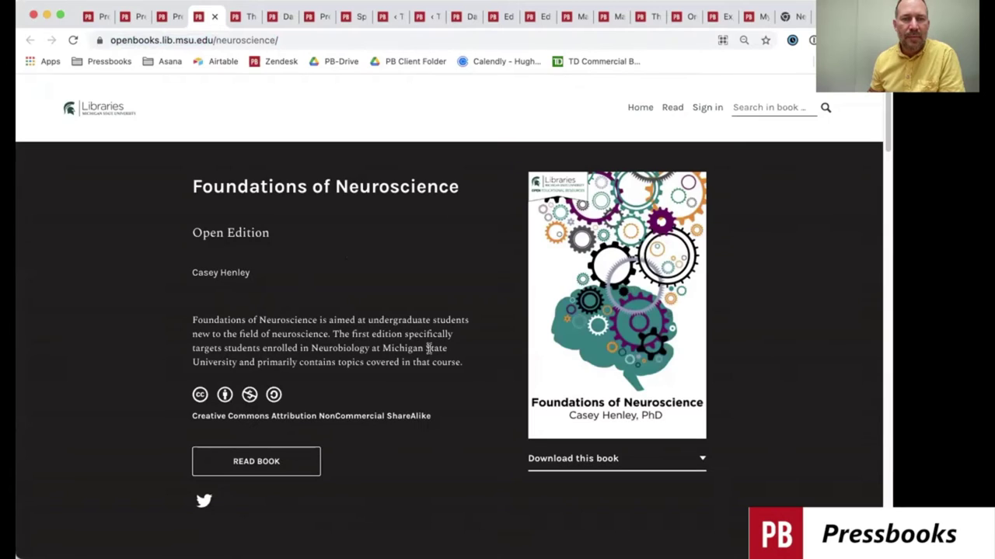
- Open The Membrane at Rest chapter and scroll into its content
{"action": "left_click", "coordinate": [241, 16]}
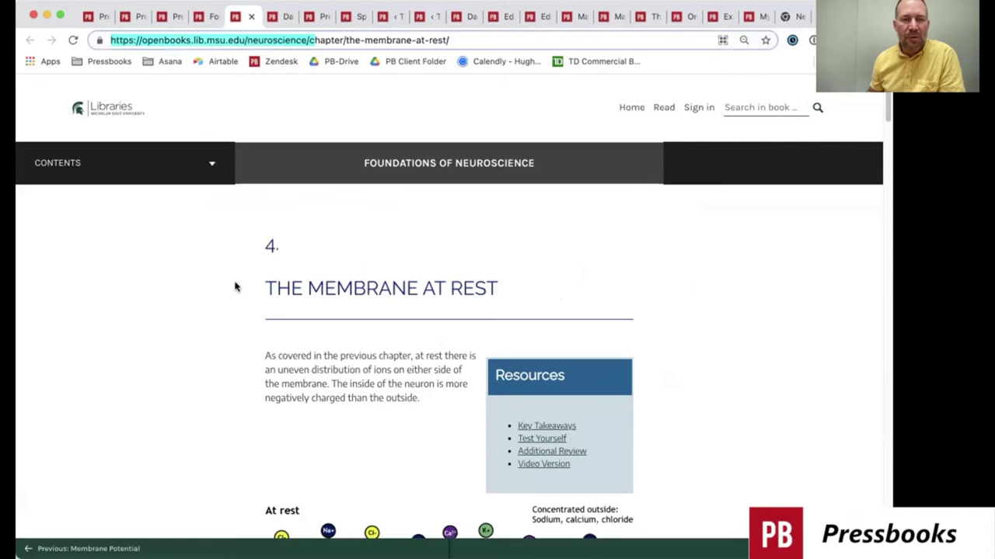
{"action": "scroll", "coordinate": [439, 359], "scroll_direction": "down", "scroll_amount": 5}
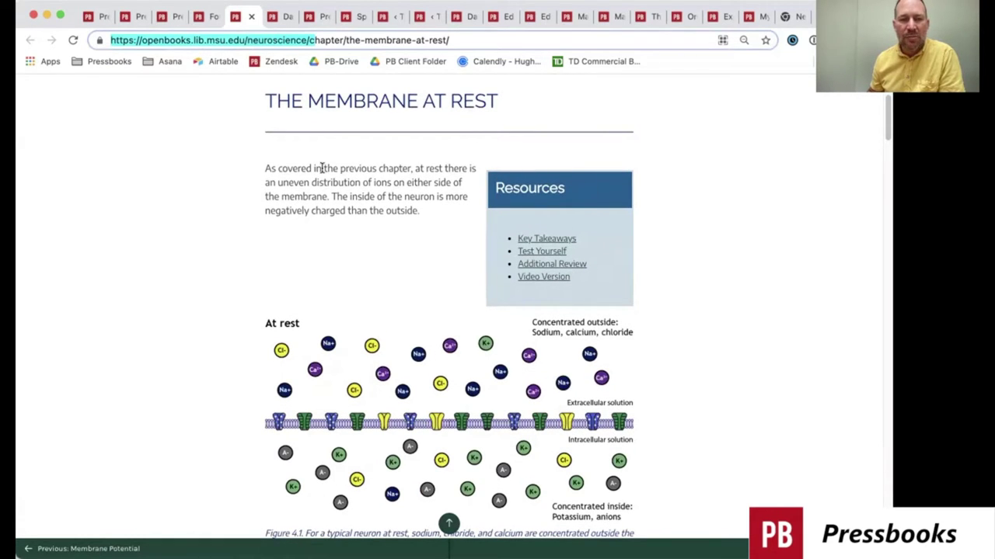
{"action": "scroll", "coordinate": [378, 322], "scroll_direction": "down", "scroll_amount": 3}
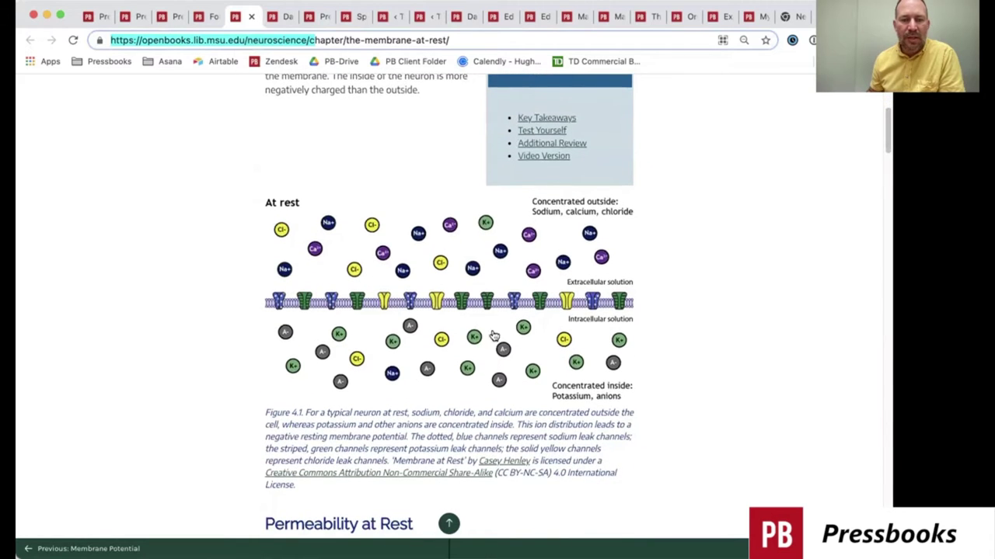
{"action": "scroll", "coordinate": [493, 335], "scroll_direction": "down", "scroll_amount": 15}
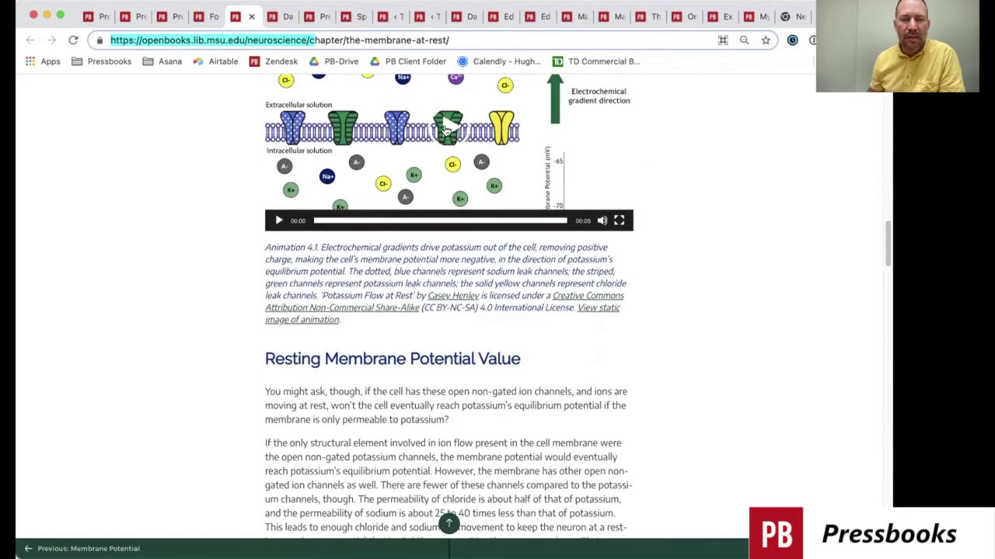
- Play and then pause Animation 4.1 in the chapter
{"action": "left_click", "coordinate": [446, 138]}
{"action": "scroll", "coordinate": [320, 272], "scroll_direction": "up", "scroll_amount": 1}
{"action": "left_click", "coordinate": [280, 271]}
{"action": "scroll", "coordinate": [404, 356], "scroll_direction": "down", "scroll_amount": 10}
{"action": "scroll", "coordinate": [404, 356], "scroll_direction": "down", "scroll_amount": 15}
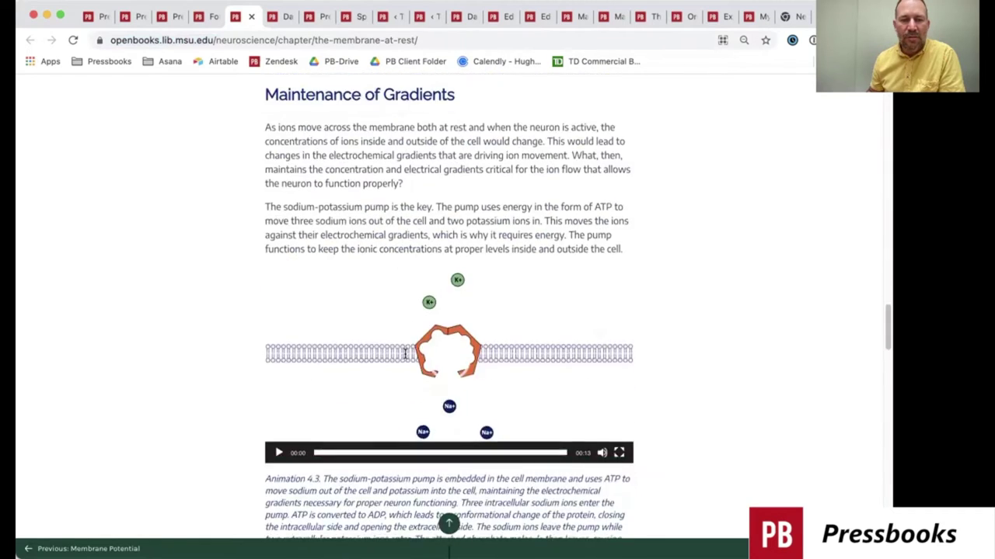
{"action": "scroll", "coordinate": [428, 259], "scroll_direction": "up", "scroll_amount": 3}
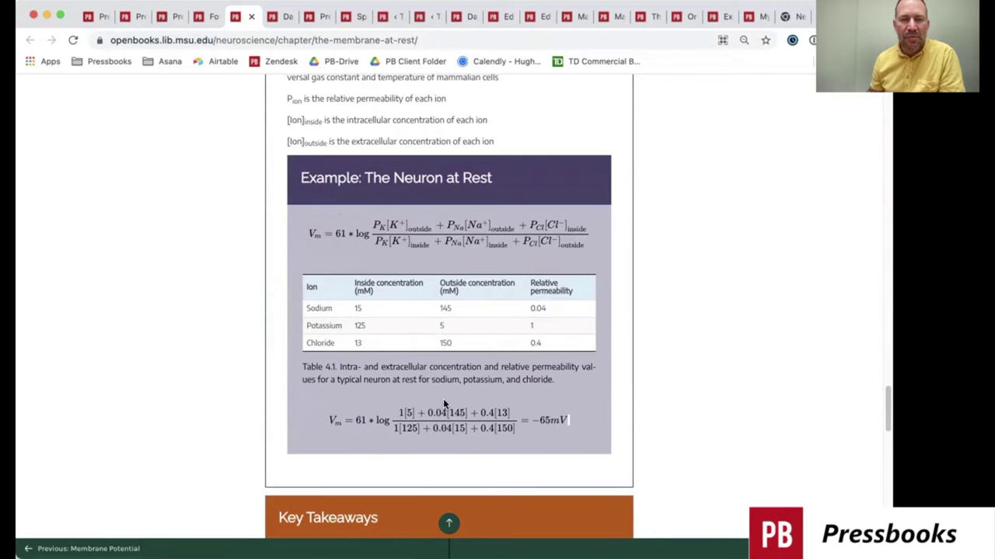
{"action": "scroll", "coordinate": [443, 399], "scroll_direction": "down", "scroll_amount": 1}
- Set the Goldman equation's Math Settings Zoom Trigger to Click
{"action": "left_click_drag", "start_coordinate": [423, 208], "coordinate": [385, 204]}
{"action": "right_click", "coordinate": [459, 221]}
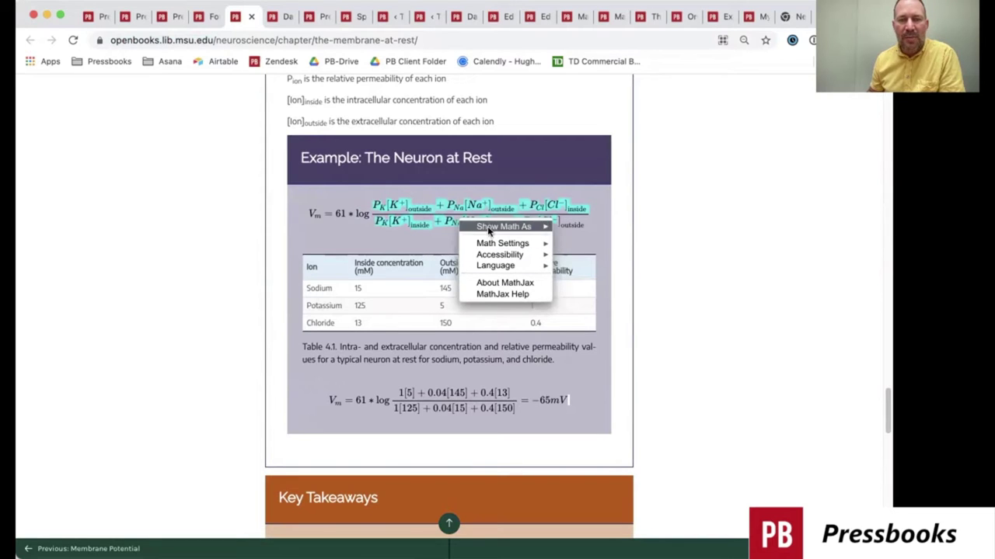
{"action": "mouse_move", "coordinate": [498, 245]}
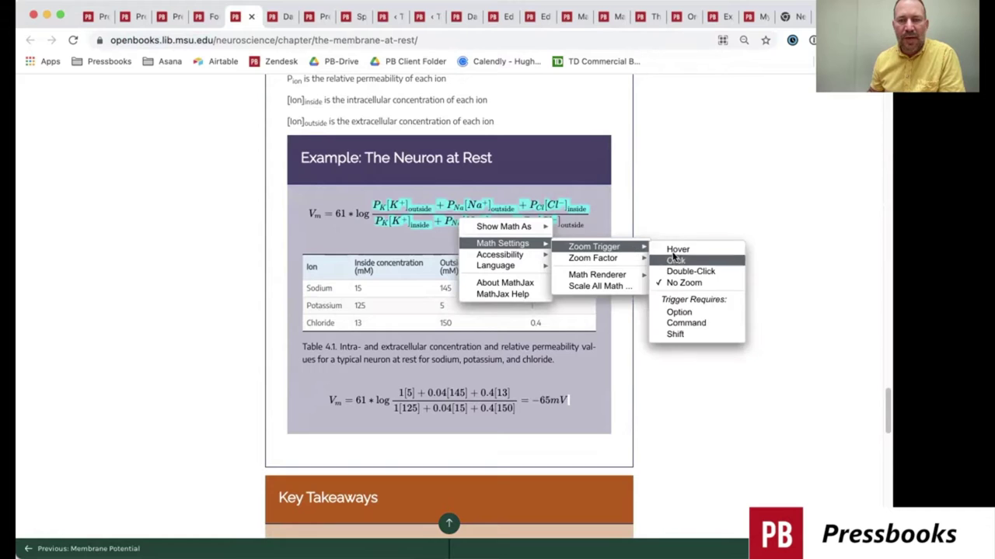
{"action": "left_click", "coordinate": [687, 273]}
- Enlarge the Goldman equation with a click, then close the zoomed view
{"action": "left_click", "coordinate": [496, 211]}
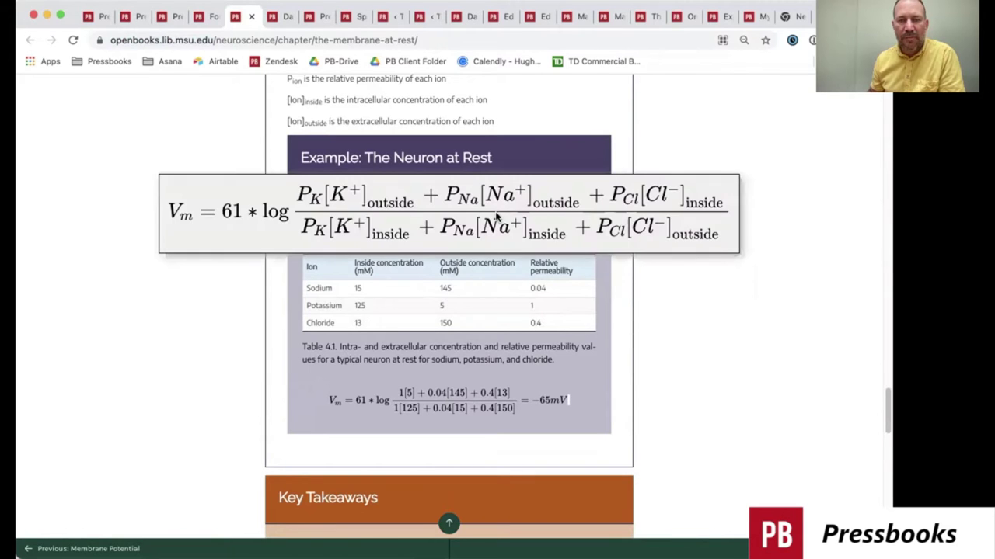
{"action": "left_click", "coordinate": [422, 344]}
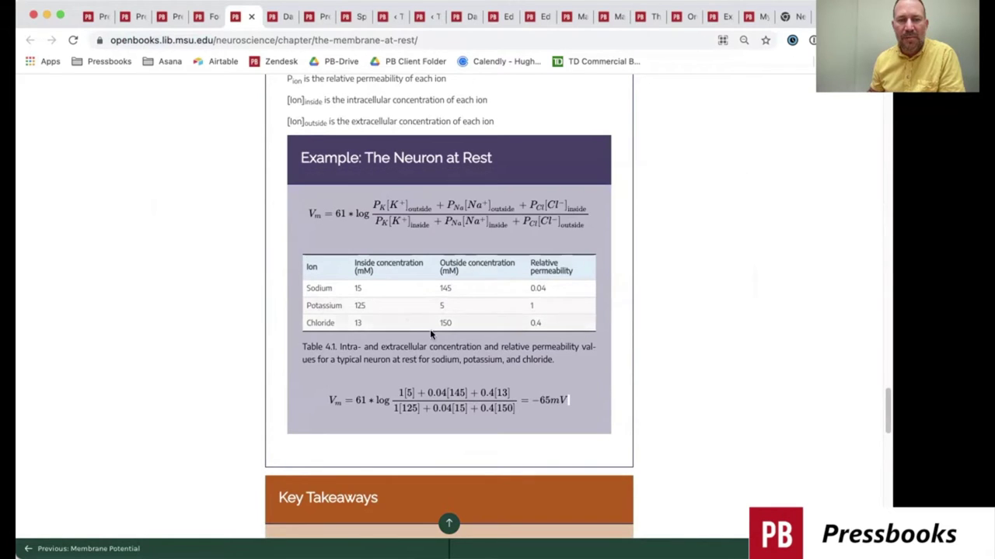
{"action": "scroll", "coordinate": [422, 345], "scroll_direction": "down", "scroll_amount": 5}
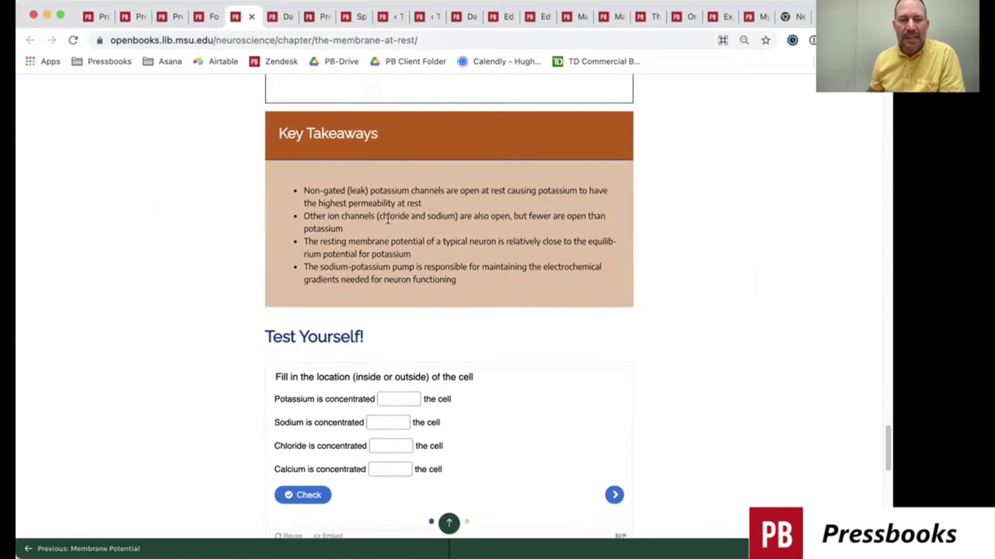
- Fill the quiz blanks with inside, outside, outside and check the answers
{"action": "scroll", "coordinate": [388, 220], "scroll_direction": "down", "scroll_amount": 4}
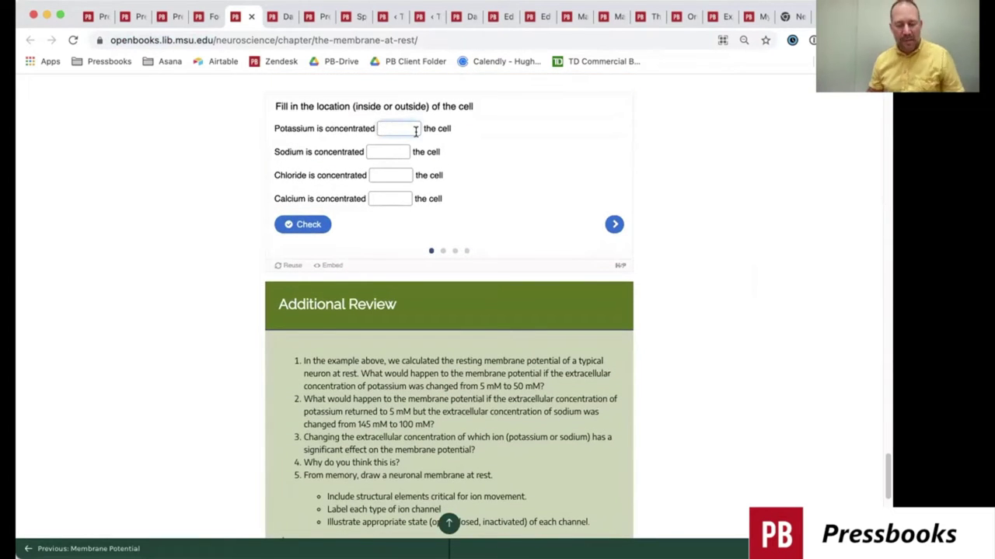
{"action": "type", "text": "inside"}
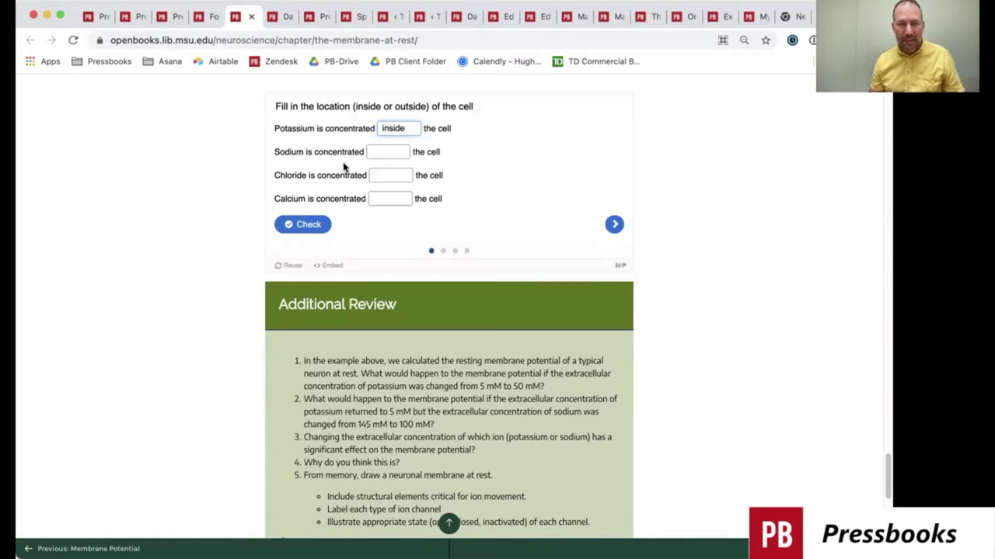
{"action": "type", "text": "ou"}
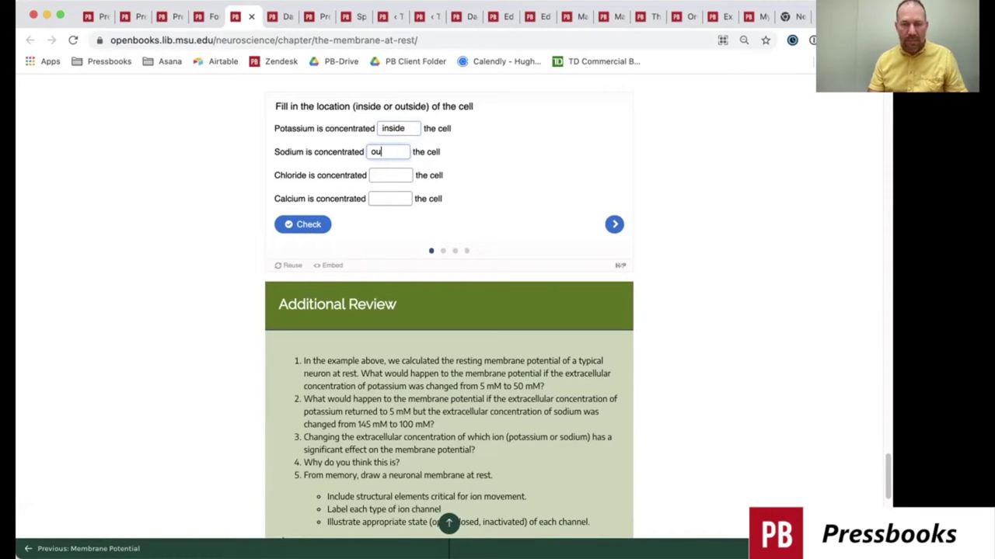
{"action": "type", "text": "tside"}
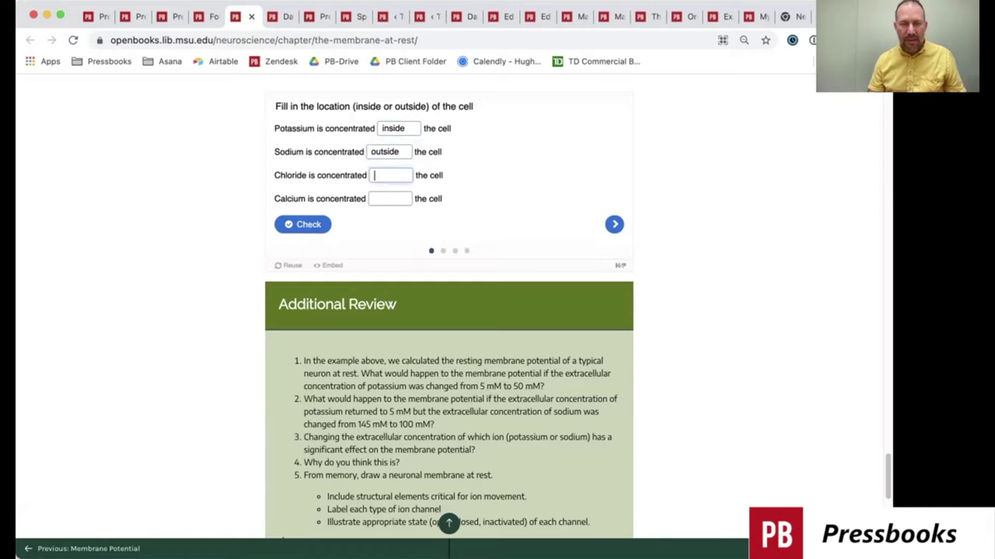
{"action": "type", "text": "outside"}
{"action": "left_click", "coordinate": [303, 224]}
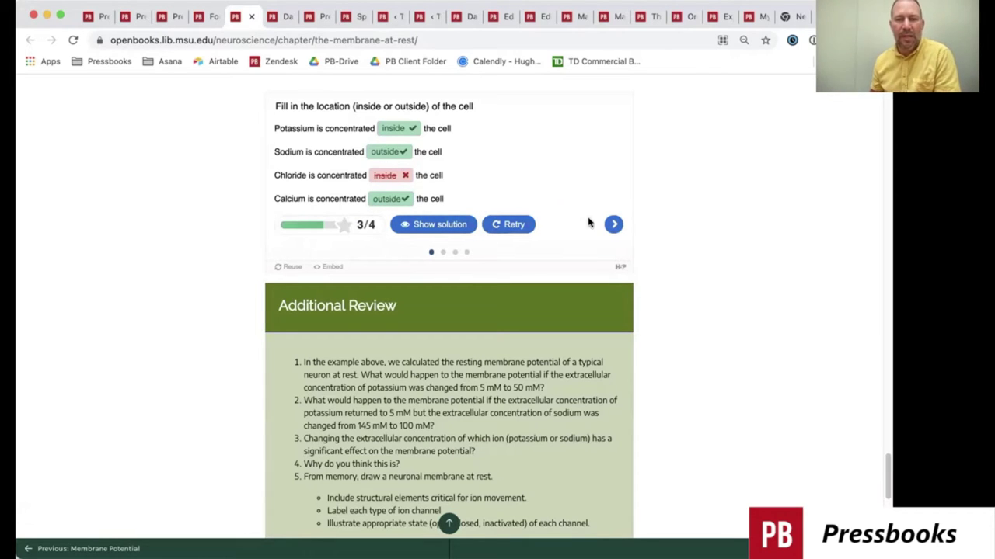
- Answer the next two questions: Sodium efflux would increase, then Sodium-potassium pump
{"action": "left_click", "coordinate": [614, 224]}
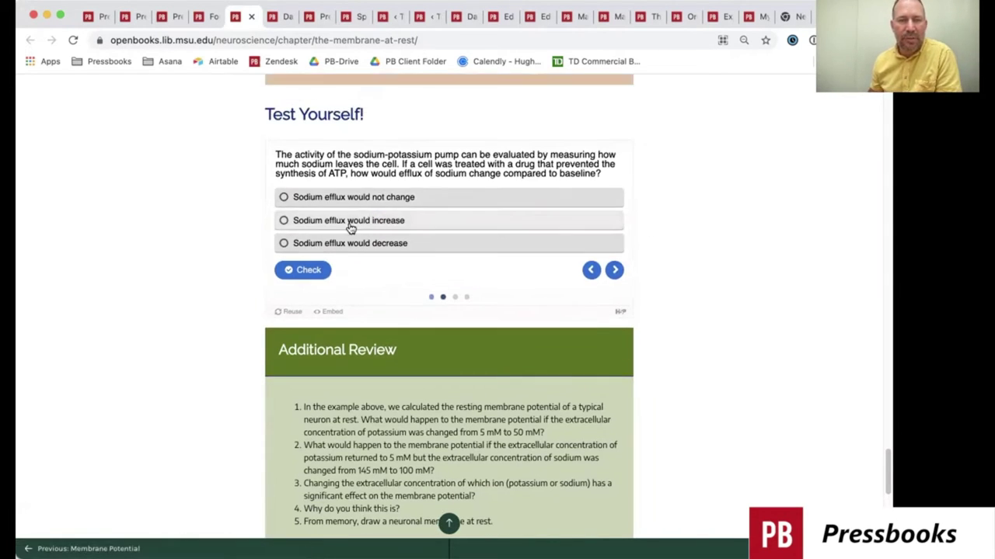
{"action": "left_click", "coordinate": [351, 222]}
{"action": "left_click", "coordinate": [301, 269]}
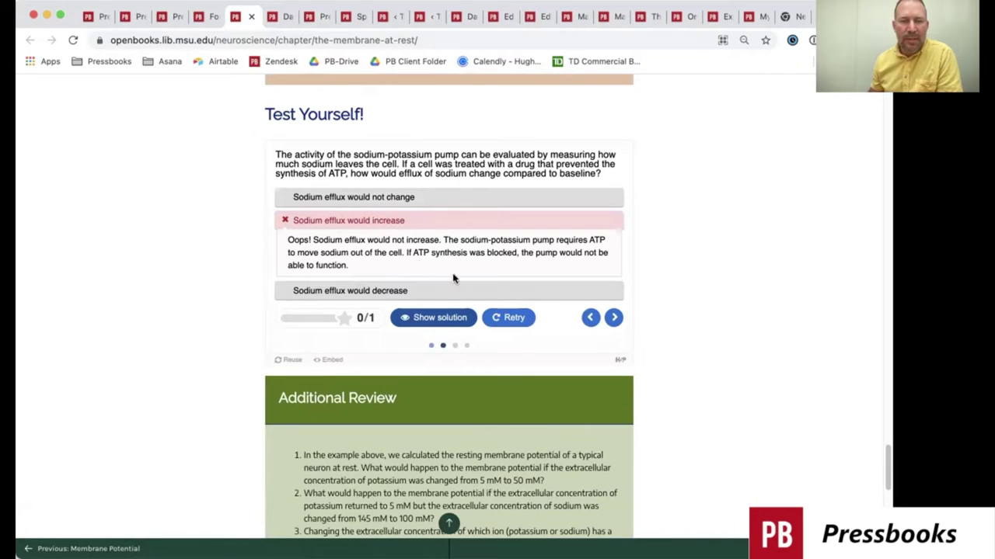
{"action": "left_click", "coordinate": [614, 318]}
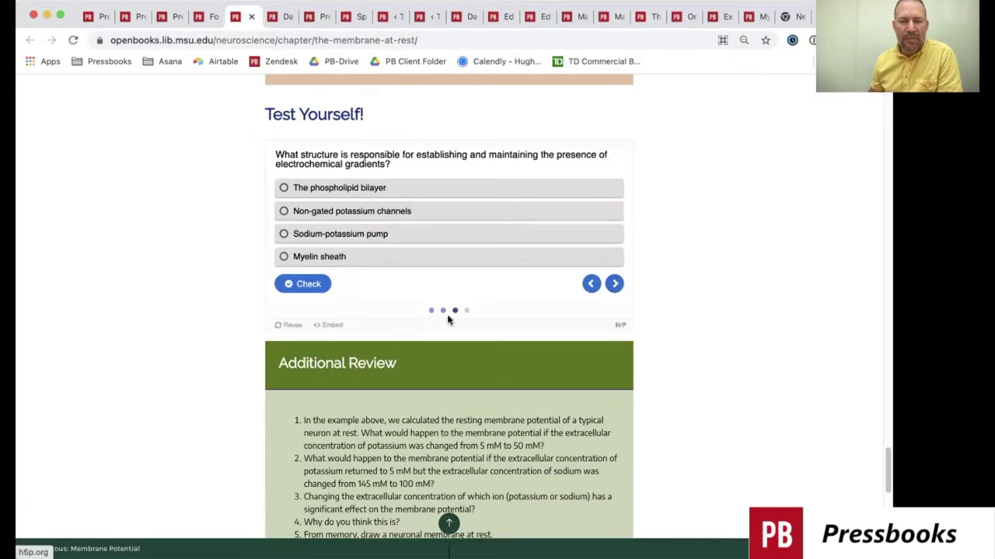
{"action": "left_click", "coordinate": [298, 211]}
{"action": "left_click", "coordinate": [290, 235]}
{"action": "left_click", "coordinate": [307, 283]}
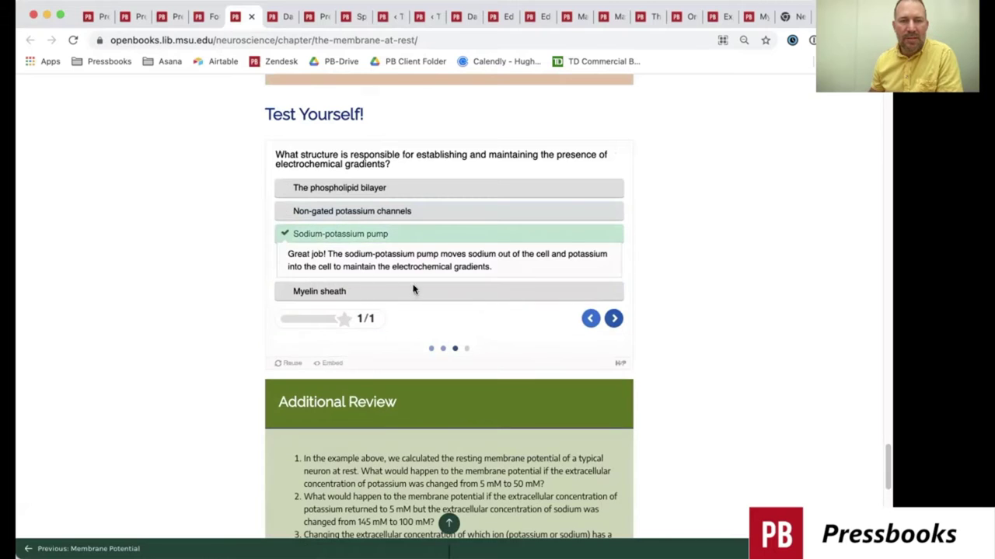
- Answer the last question Calcium, retry with Chloride, and finish the quiz
{"action": "left_click", "coordinate": [610, 318]}
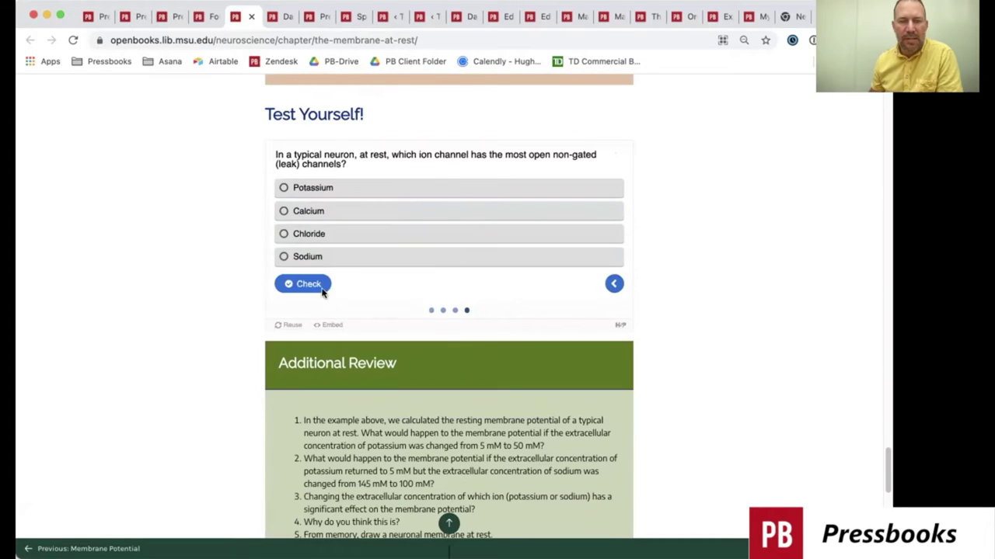
{"action": "left_click", "coordinate": [321, 212]}
{"action": "left_click", "coordinate": [307, 284]}
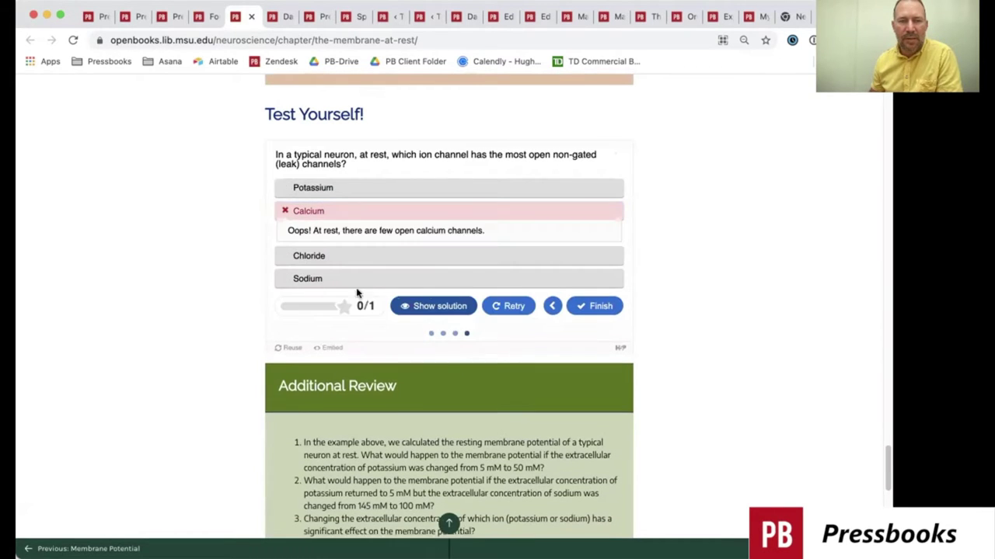
{"action": "left_click", "coordinate": [515, 308]}
{"action": "left_click", "coordinate": [338, 242]}
{"action": "left_click", "coordinate": [594, 286]}
{"action": "scroll", "coordinate": [434, 294], "scroll_direction": "down", "scroll_amount": 3}
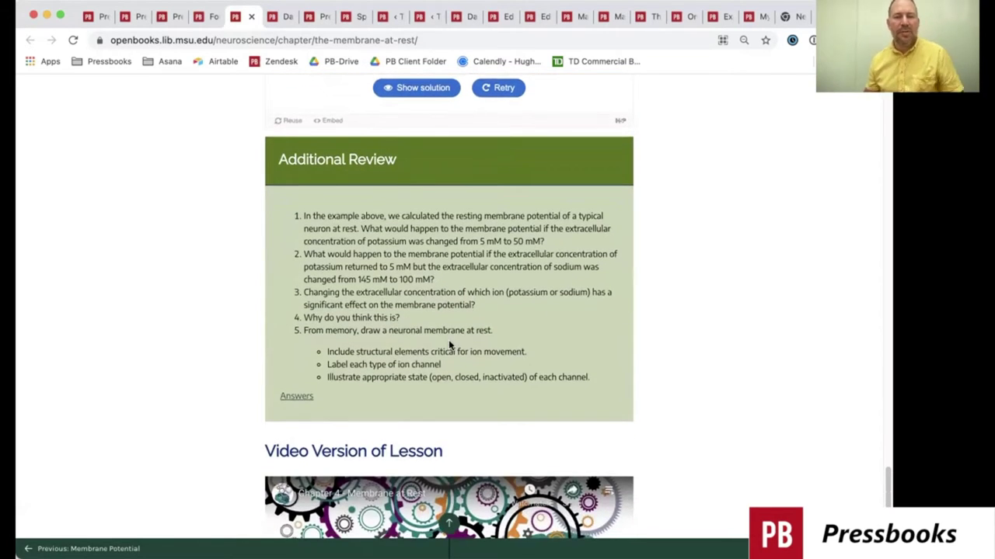
- Scroll through the rest of The Membrane at Rest chapter
{"action": "scroll", "coordinate": [505, 285], "scroll_direction": "down", "scroll_amount": 1}
{"action": "scroll", "coordinate": [505, 285], "scroll_direction": "down", "scroll_amount": 3}
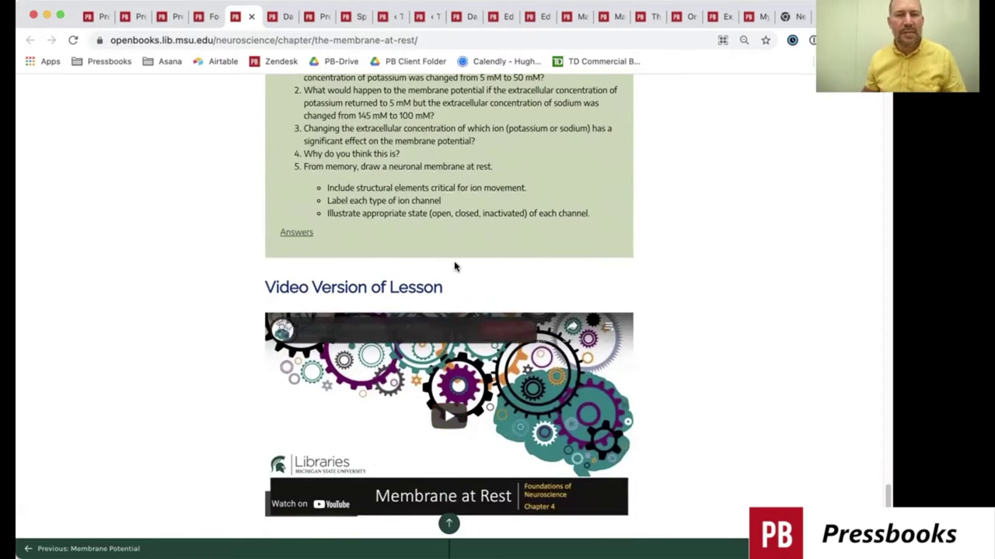
{"action": "scroll", "coordinate": [455, 266], "scroll_direction": "up", "scroll_amount": 10}
{"action": "scroll", "coordinate": [373, 195], "scroll_direction": "up", "scroll_amount": 15}
{"action": "scroll", "coordinate": [413, 222], "scroll_direction": "down", "scroll_amount": 7}
{"action": "scroll", "coordinate": [417, 219], "scroll_direction": "up", "scroll_amount": 7}
{"action": "scroll", "coordinate": [417, 213], "scroll_direction": "down", "scroll_amount": 3}
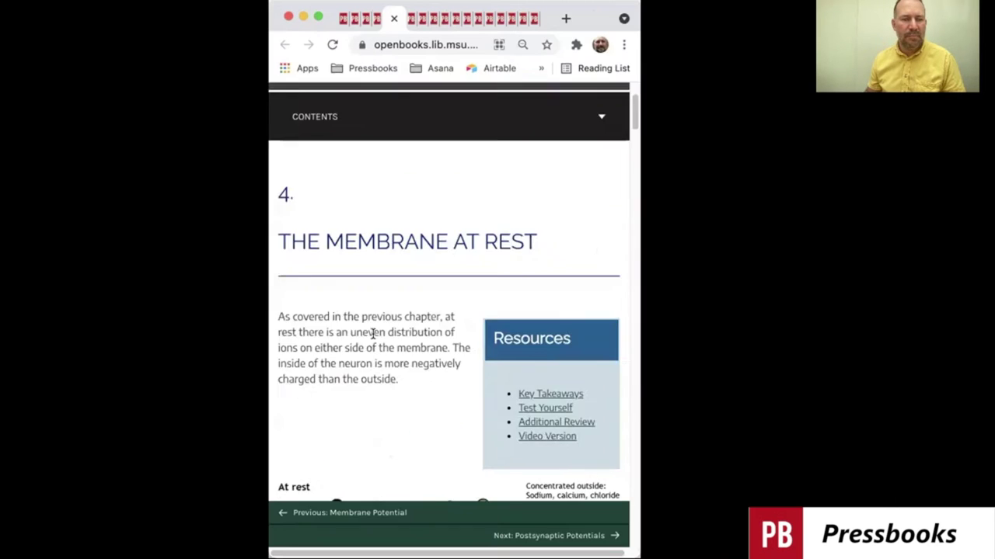
{"action": "scroll", "coordinate": [376, 334], "scroll_direction": "down", "scroll_amount": 10}
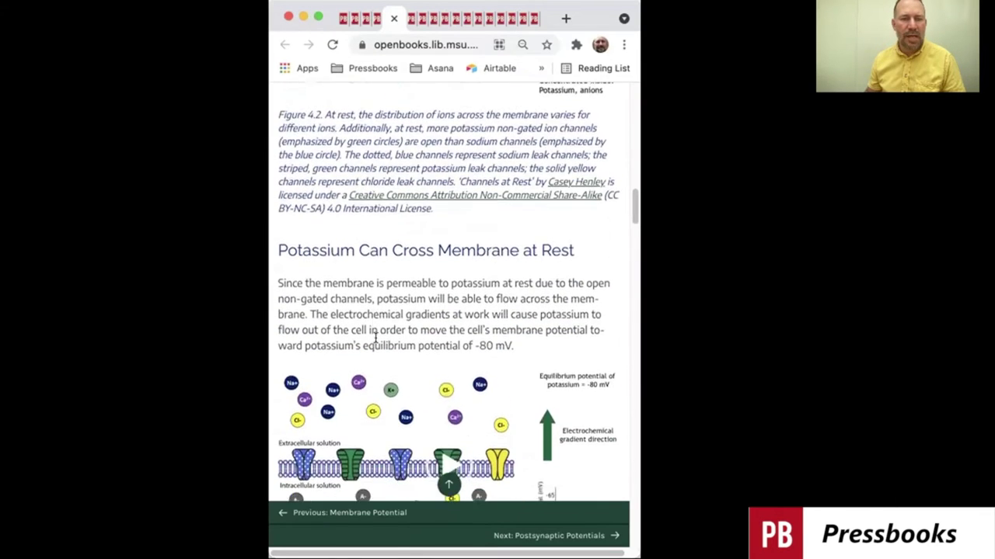
{"action": "scroll", "coordinate": [376, 338], "scroll_direction": "down", "scroll_amount": 15}
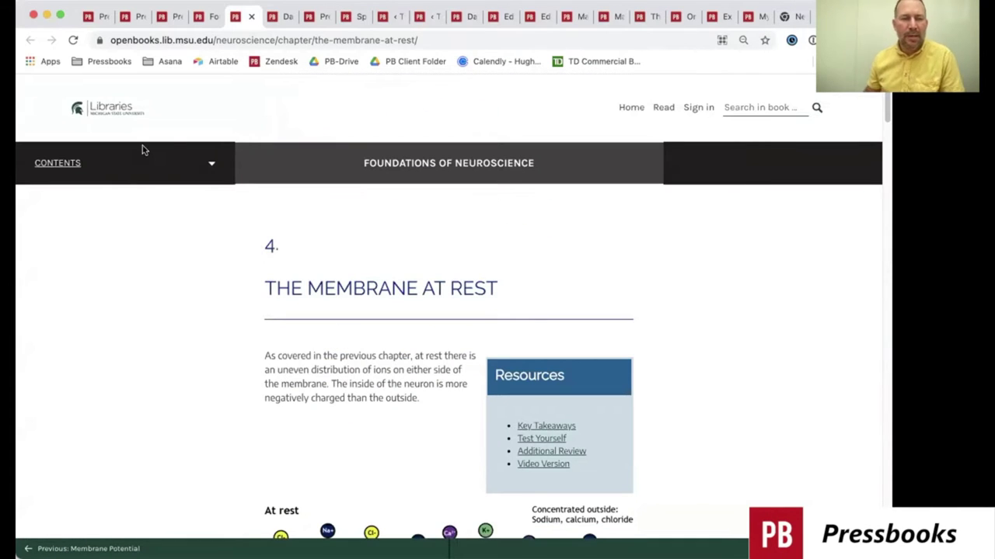
- Visit the MSU Libraries homepage, return, and show the book home page's download formats
{"action": "left_click", "coordinate": [119, 114]}
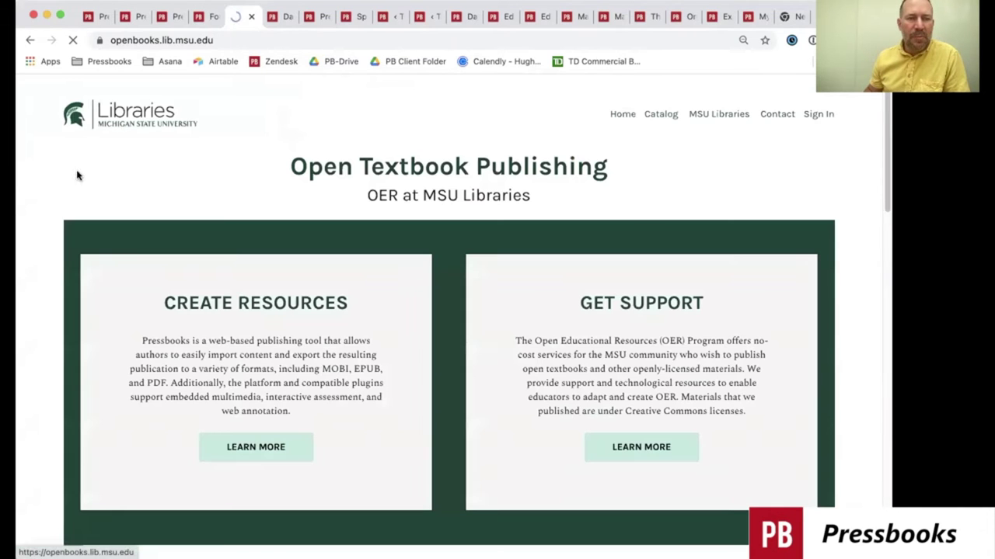
{"action": "left_click", "coordinate": [30, 40]}
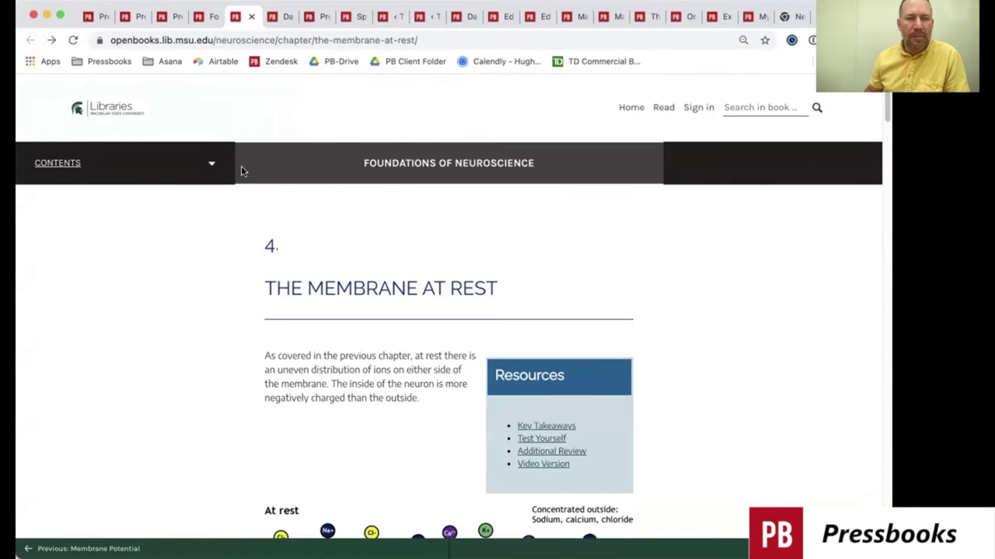
{"action": "left_click", "coordinate": [435, 171]}
{"action": "scroll", "coordinate": [690, 419], "scroll_direction": "down", "scroll_amount": 1}
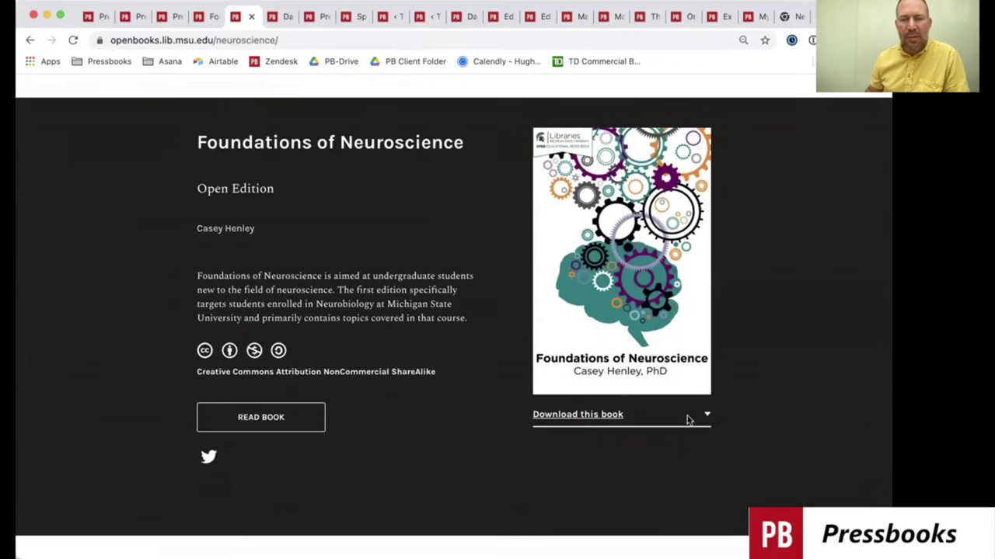
{"action": "left_click", "coordinate": [705, 418]}
{"action": "scroll", "coordinate": [595, 466], "scroll_direction": "down", "scroll_amount": 1}
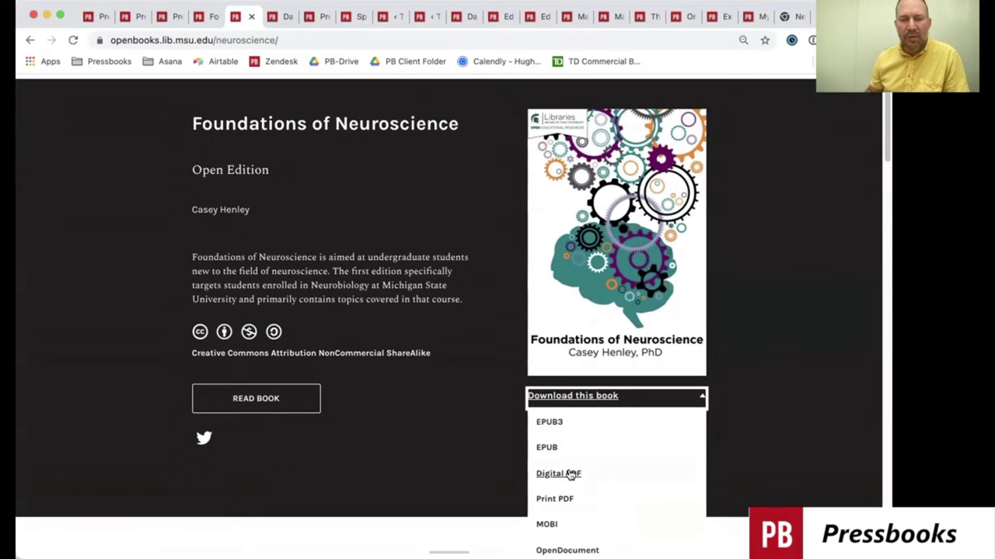
- Glance at the Textopress dashboard and Directory tabs, then return to the book page
{"action": "left_click", "coordinate": [277, 23]}
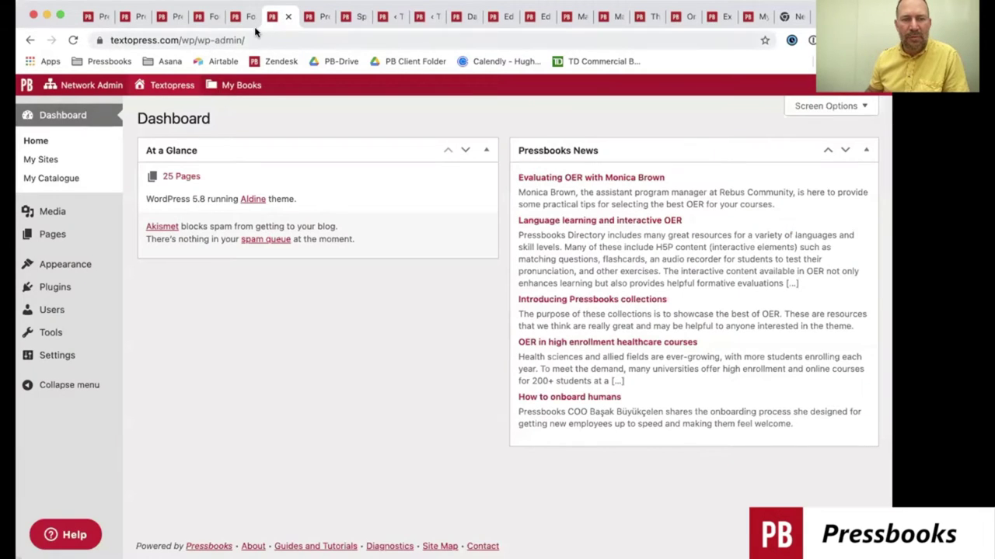
{"action": "left_click", "coordinate": [241, 19]}
{"action": "left_click", "coordinate": [316, 29]}
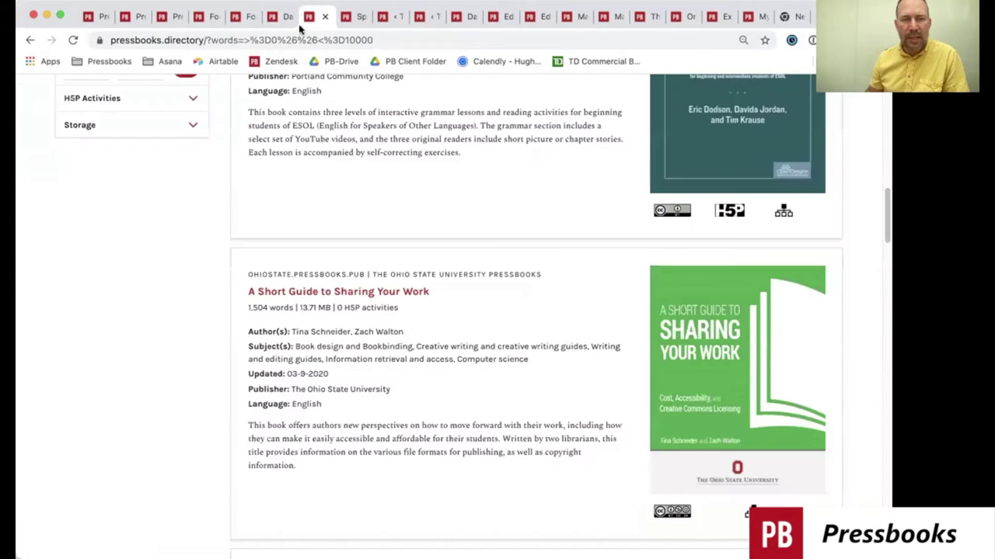
{"action": "left_click", "coordinate": [230, 31]}
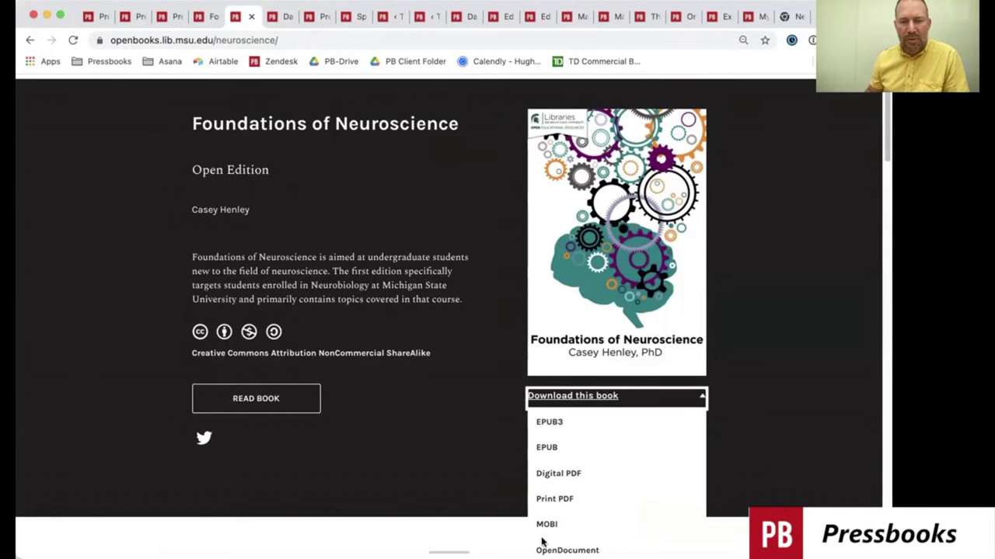
{"action": "left_click", "coordinate": [565, 546]}
{"action": "scroll", "coordinate": [330, 151], "scroll_direction": "up", "scroll_amount": 2}
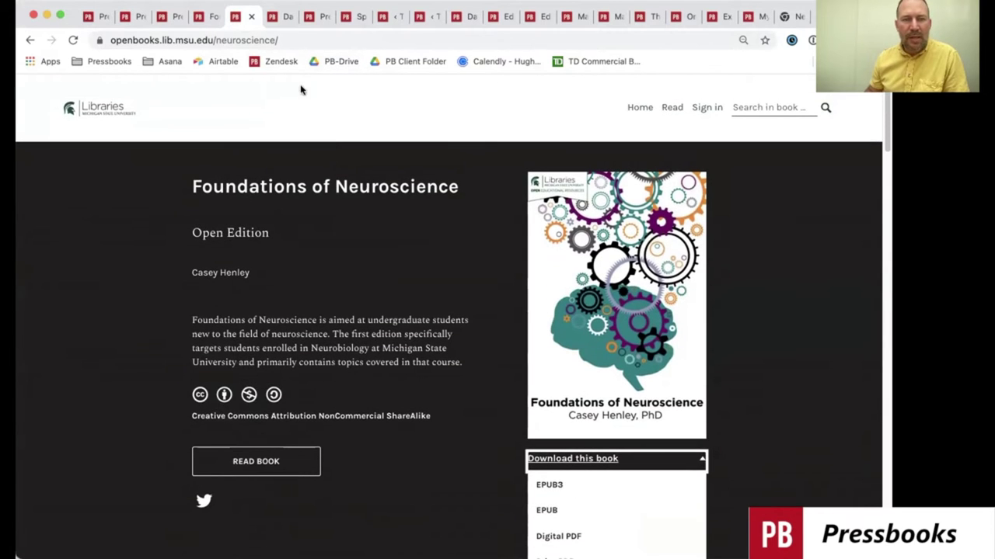
{"action": "scroll", "coordinate": [322, 300], "scroll_direction": "down", "scroll_amount": 8}
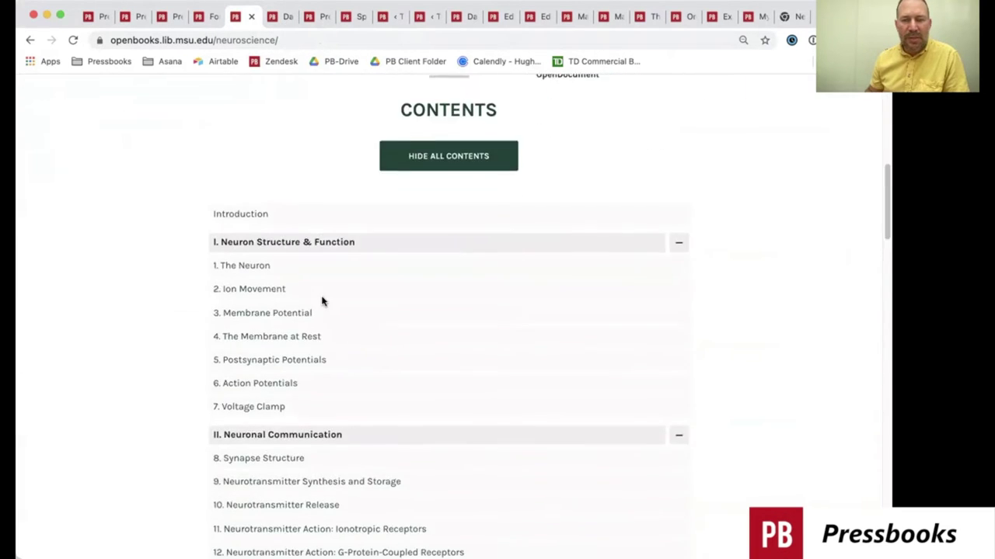
{"action": "scroll", "coordinate": [322, 302], "scroll_direction": "down", "scroll_amount": 15}
{"action": "scroll", "coordinate": [317, 259], "scroll_direction": "up", "scroll_amount": 20}
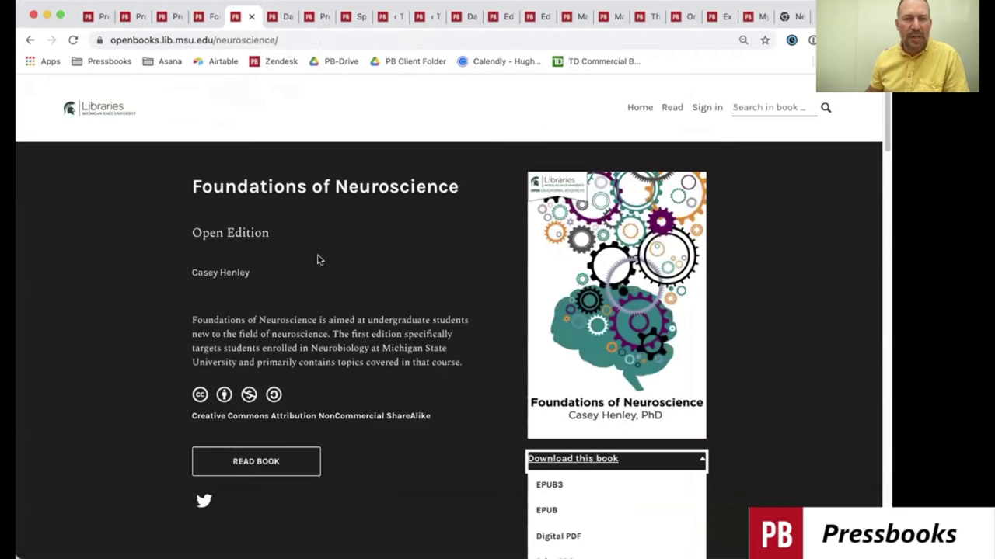
- Switch past the Textopress dashboard and Directory tabs to the My Italiano book information editor
{"action": "left_click", "coordinate": [277, 23]}
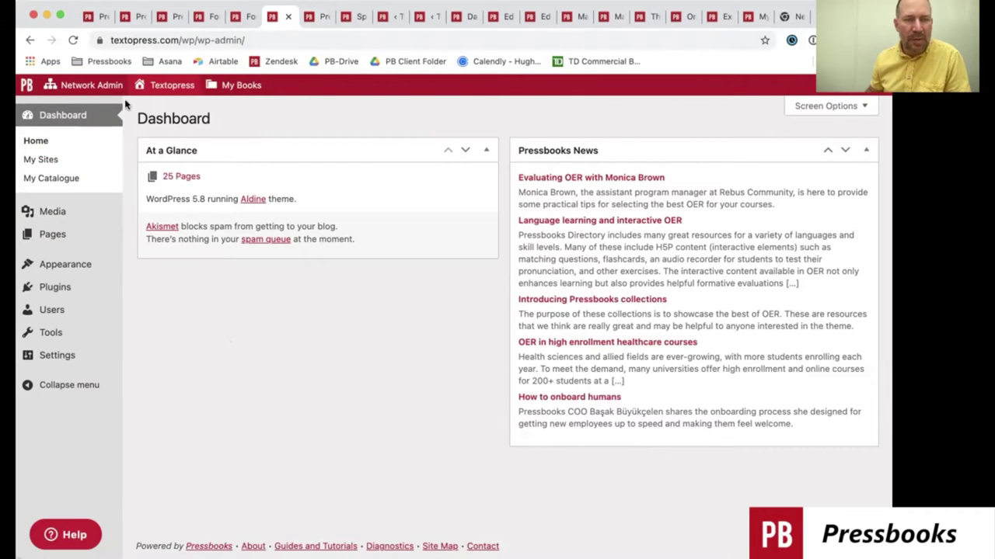
{"action": "left_click", "coordinate": [324, 27]}
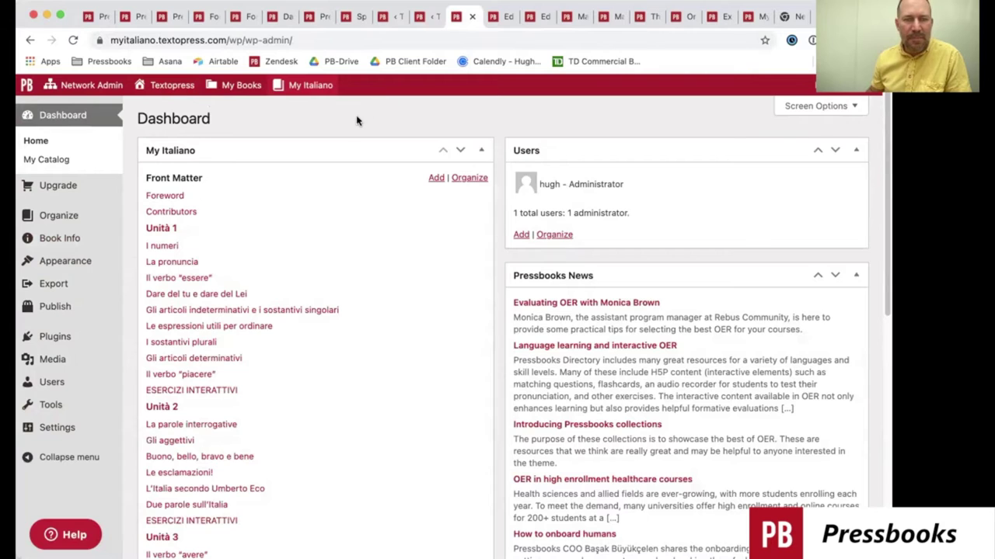
{"action": "key", "text": "ctrl+Tab"}
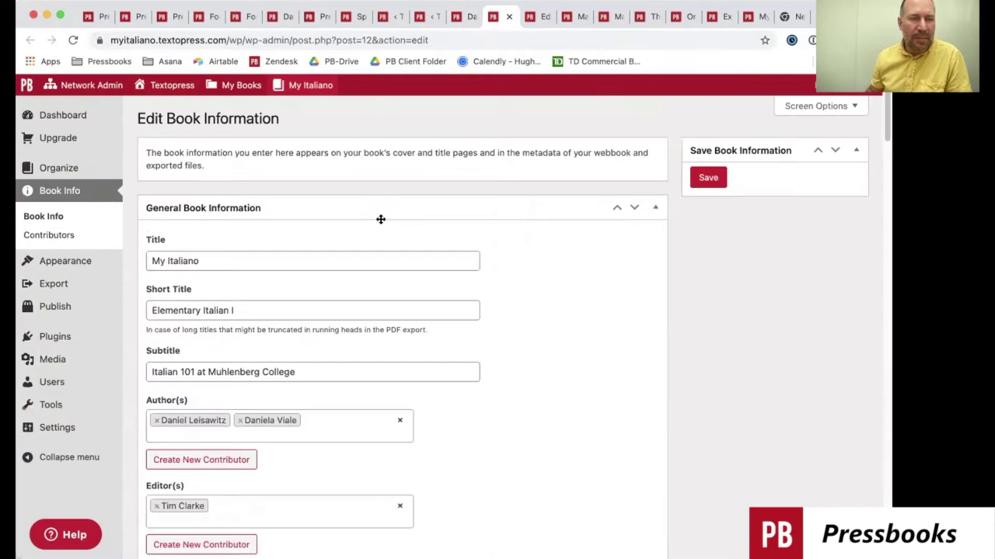
- Append '(Clone number 1)' to the My Italiano book title
{"action": "double_click", "coordinate": [165, 261]}
{"action": "left_click", "coordinate": [238, 262]}
{"action": "type", "text": "(Clone"}
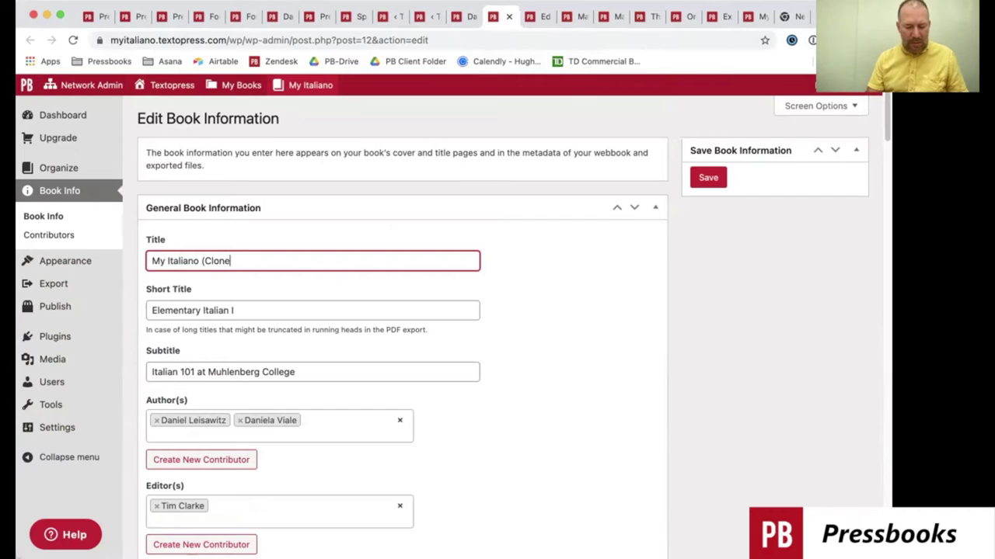
{"action": "type", "text": " number 1)"}
- Open the new-contributor form, then return to the book information form
{"action": "scroll", "coordinate": [245, 367], "scroll_direction": "down", "scroll_amount": 3}
{"action": "scroll", "coordinate": [226, 354], "scroll_direction": "down", "scroll_amount": 1}
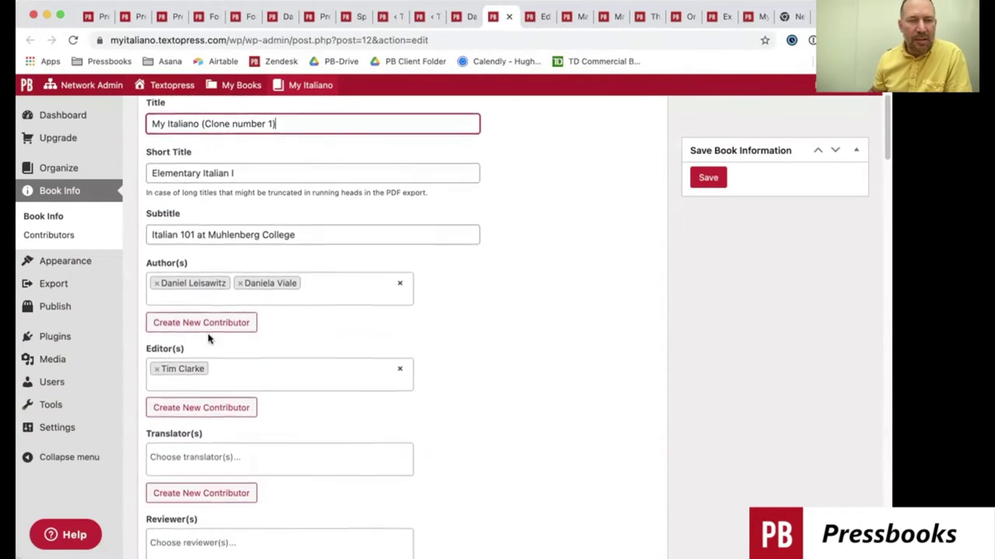
{"action": "left_click", "coordinate": [208, 323]}
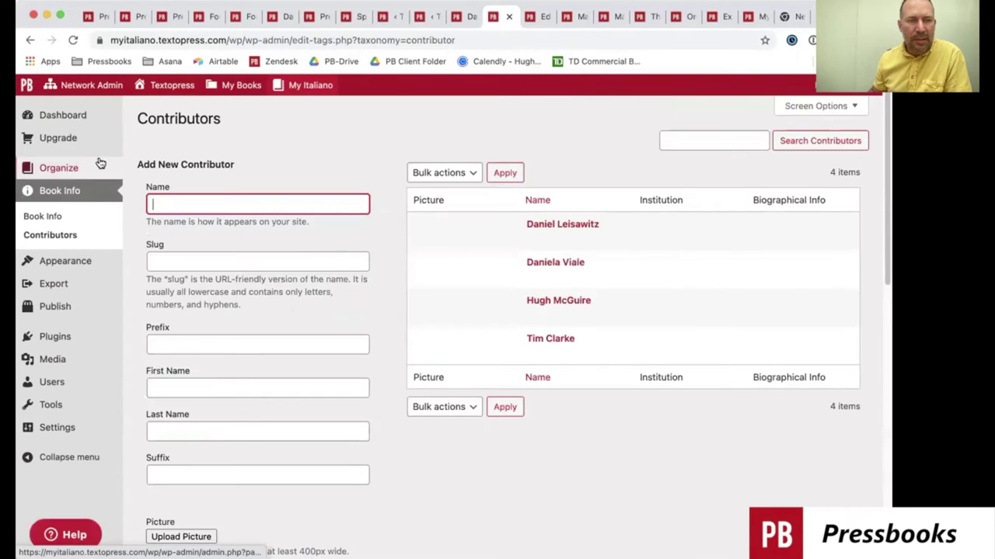
{"action": "left_click", "coordinate": [28, 41]}
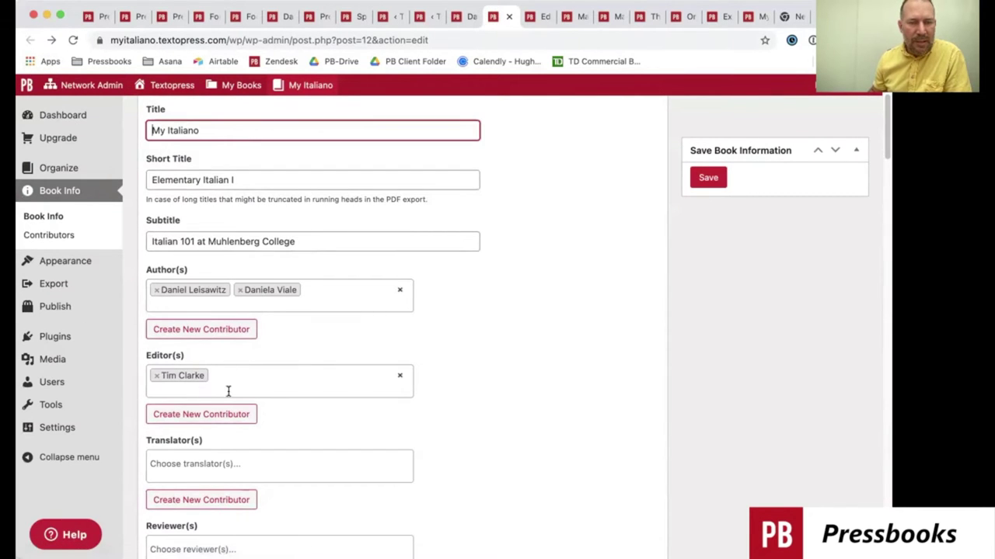
- Scroll through the remaining book information fields, then switch to the chapter editor
{"action": "scroll", "coordinate": [228, 391], "scroll_direction": "down", "scroll_amount": 3}
{"action": "scroll", "coordinate": [228, 391], "scroll_direction": "down", "scroll_amount": 20}
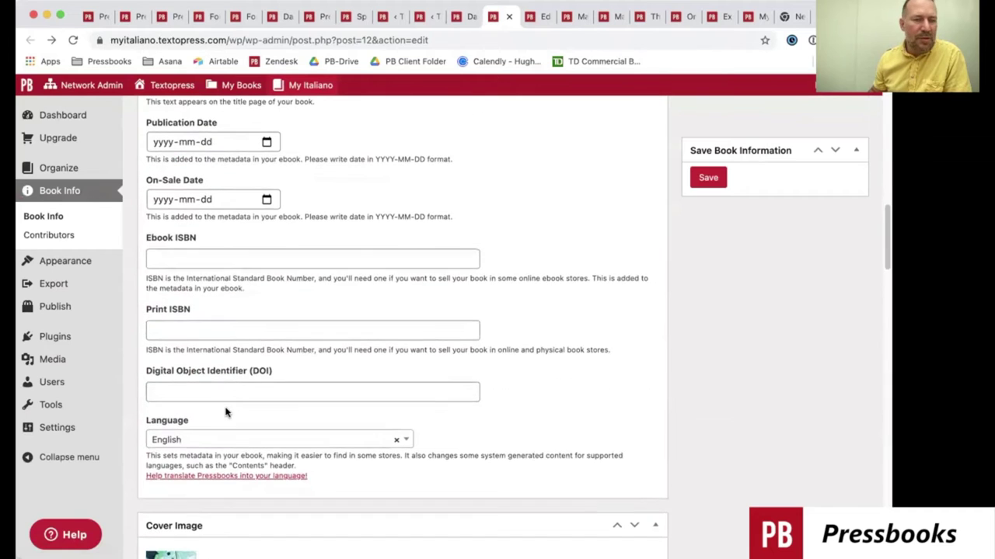
{"action": "scroll", "coordinate": [223, 409], "scroll_direction": "down", "scroll_amount": 13}
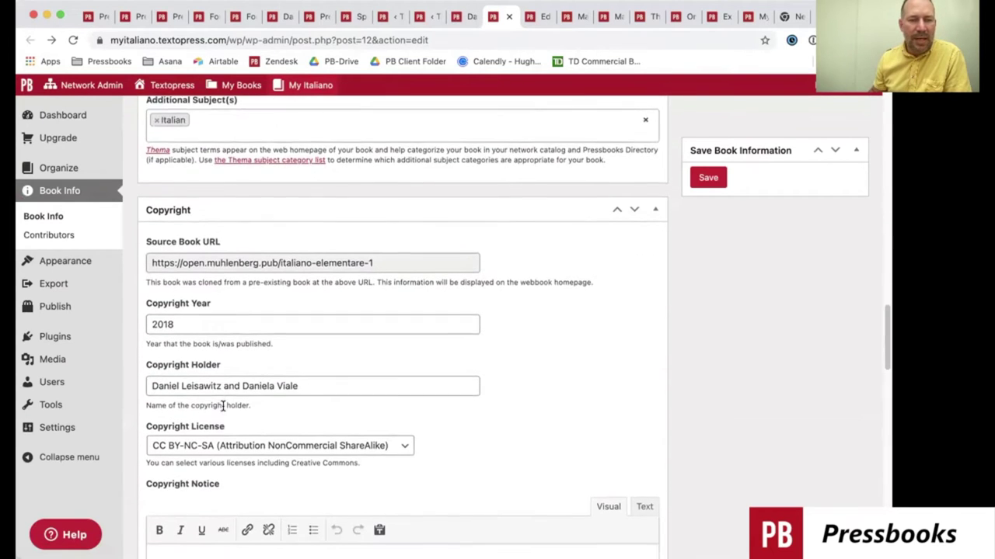
{"action": "scroll", "coordinate": [223, 412], "scroll_direction": "down", "scroll_amount": 1}
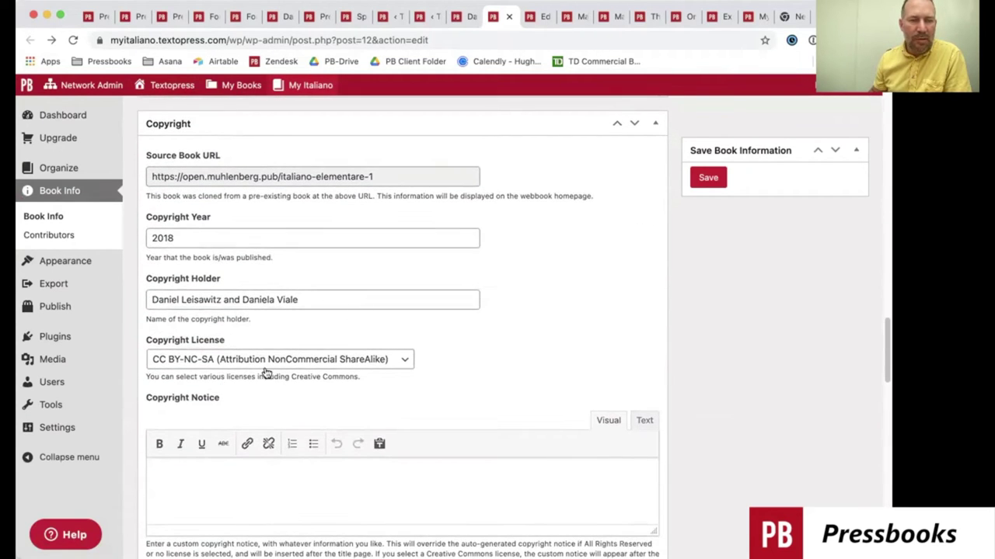
{"action": "scroll", "coordinate": [264, 373], "scroll_direction": "down", "scroll_amount": 2}
{"action": "scroll", "coordinate": [257, 404], "scroll_direction": "down", "scroll_amount": 4}
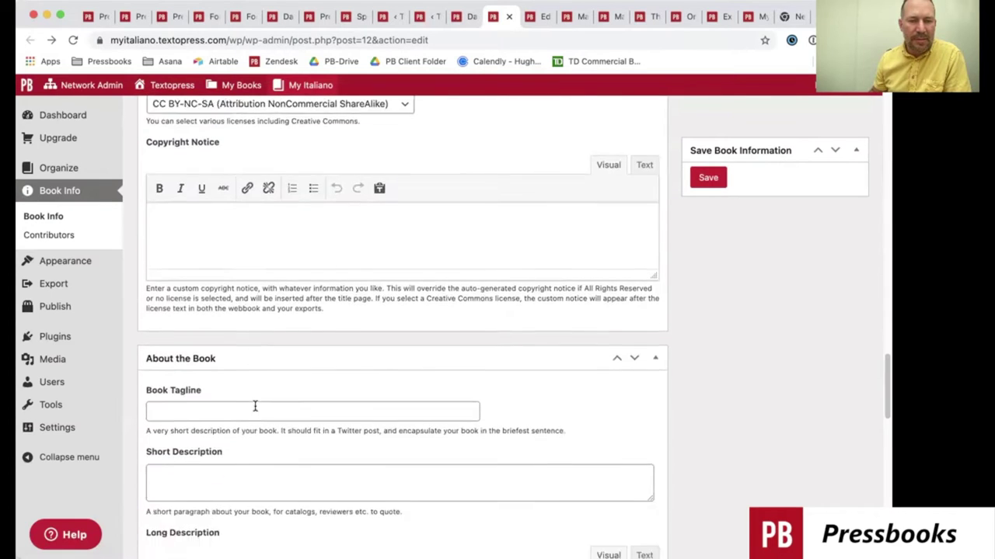
{"action": "scroll", "coordinate": [256, 404], "scroll_direction": "down", "scroll_amount": 8}
{"action": "scroll", "coordinate": [268, 233], "scroll_direction": "up", "scroll_amount": 20}
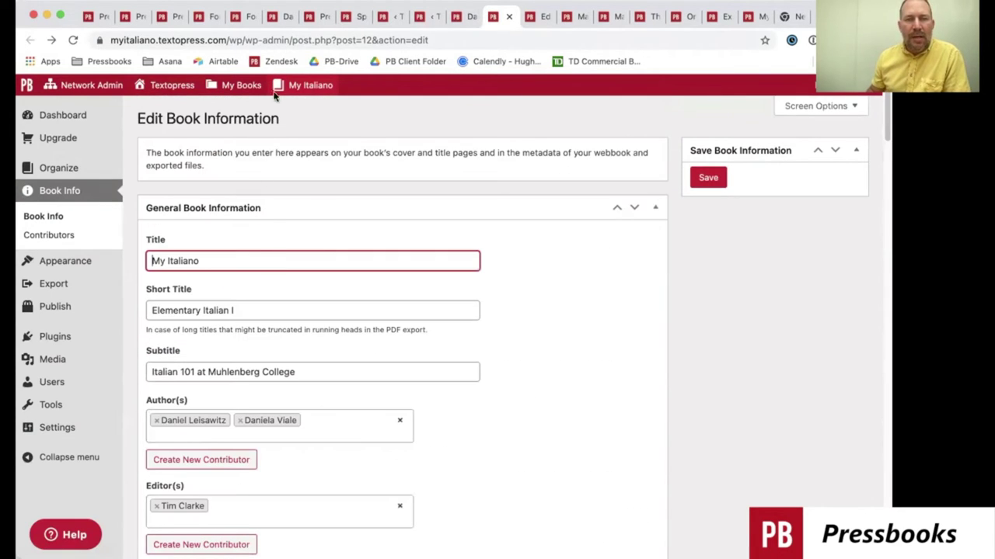
{"action": "left_click", "coordinate": [534, 20]}
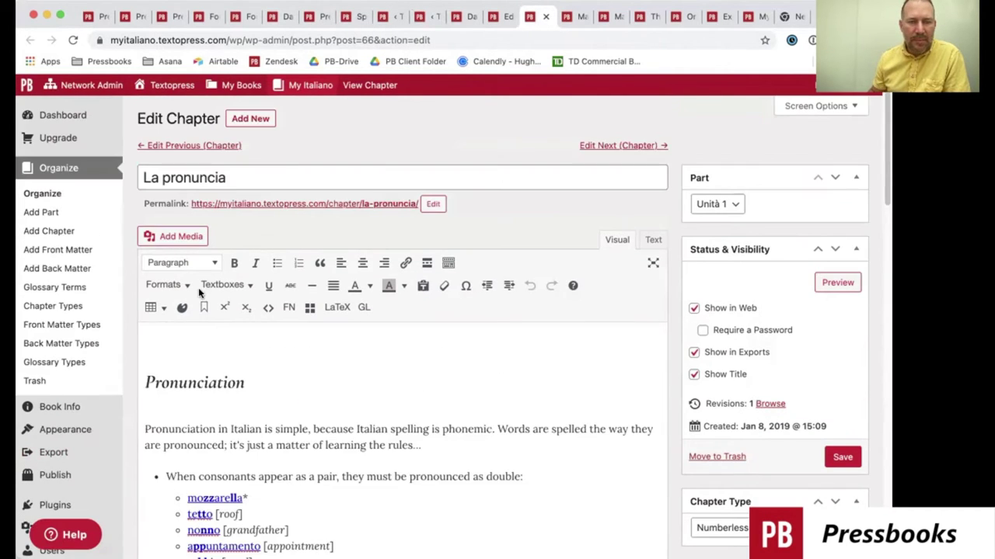
- Replace the rest of the intro sentence with placeholder text and add a second placeholder paragraph
{"action": "left_click", "coordinate": [269, 333]}
{"action": "left_click_drag", "start_coordinate": [452, 334], "coordinate": [233, 333]}
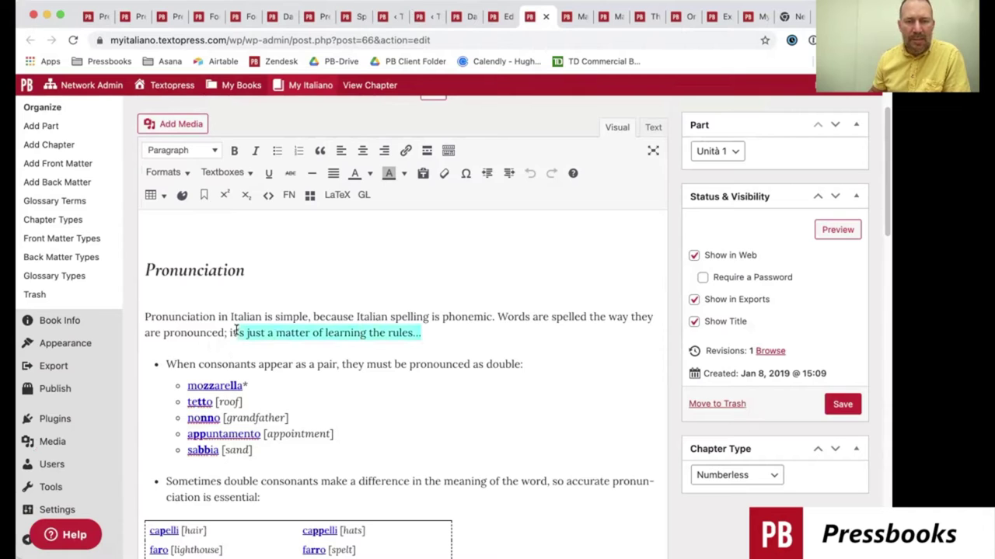
{"action": "type", "text": "sdfasghvakjdhf"}
{"action": "key", "text": "Return"}
{"action": "type", "text": "lfaghlkjshftg"}
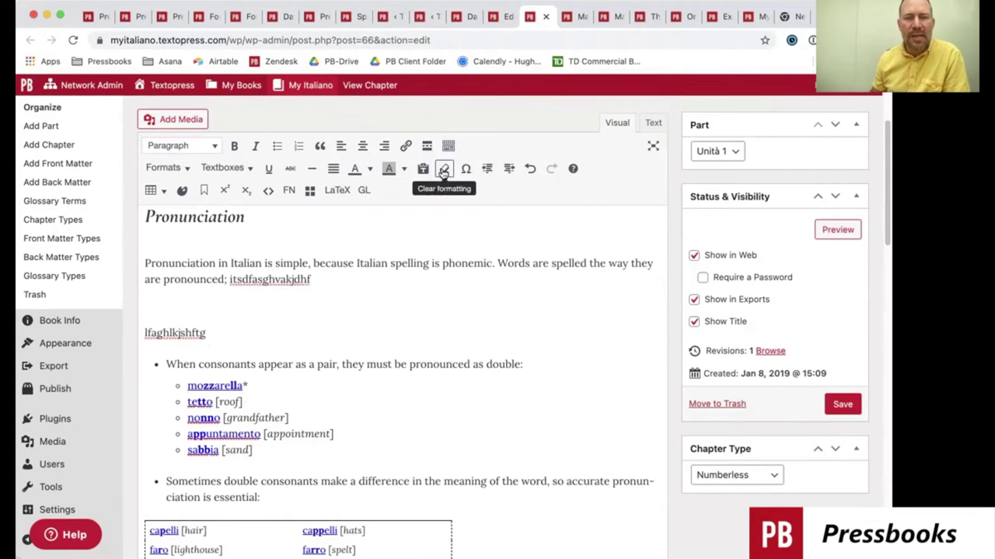
- Browse the Textboxes style choices without inserting one
{"action": "left_click", "coordinate": [176, 167]}
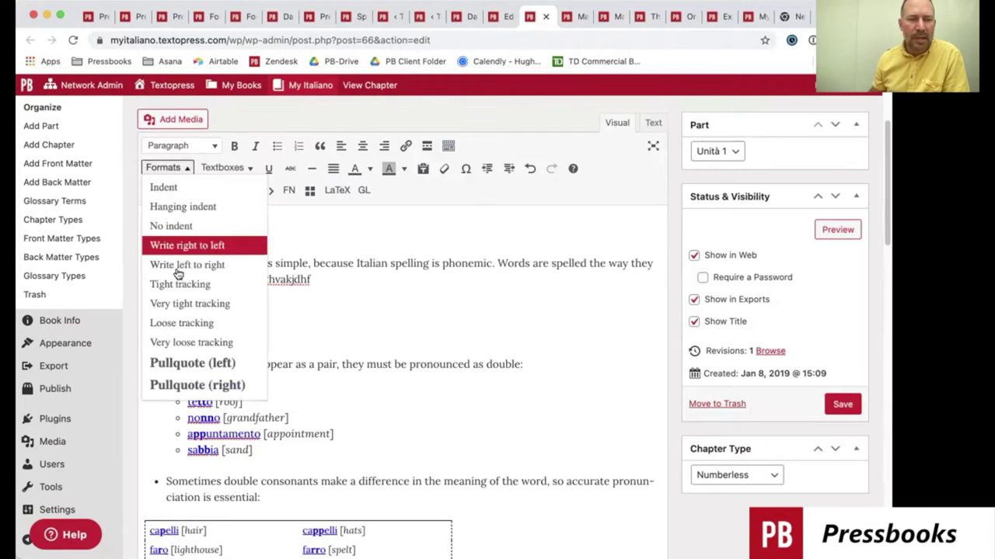
{"action": "left_click", "coordinate": [227, 169]}
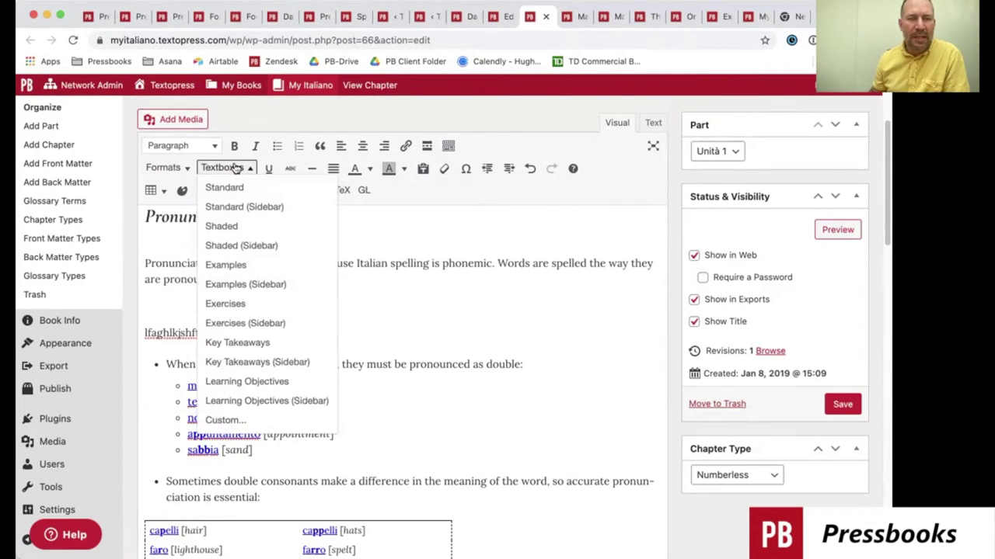
{"action": "left_click", "coordinate": [229, 168]}
{"action": "left_click", "coordinate": [229, 168]}
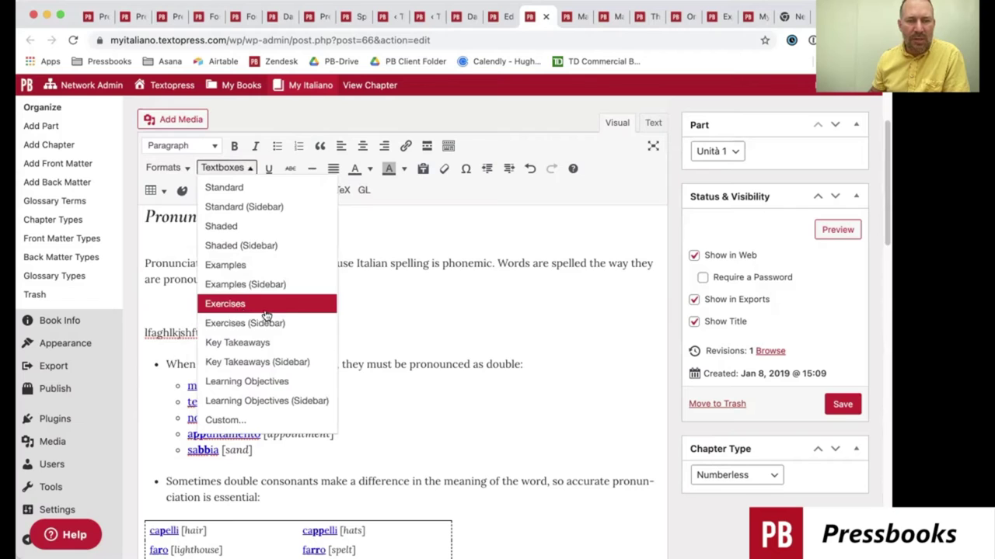
{"action": "left_click", "coordinate": [405, 322]}
- Insert an Examples textbox below the text and fill its First and Second bullets
{"action": "left_click", "coordinate": [338, 279]}
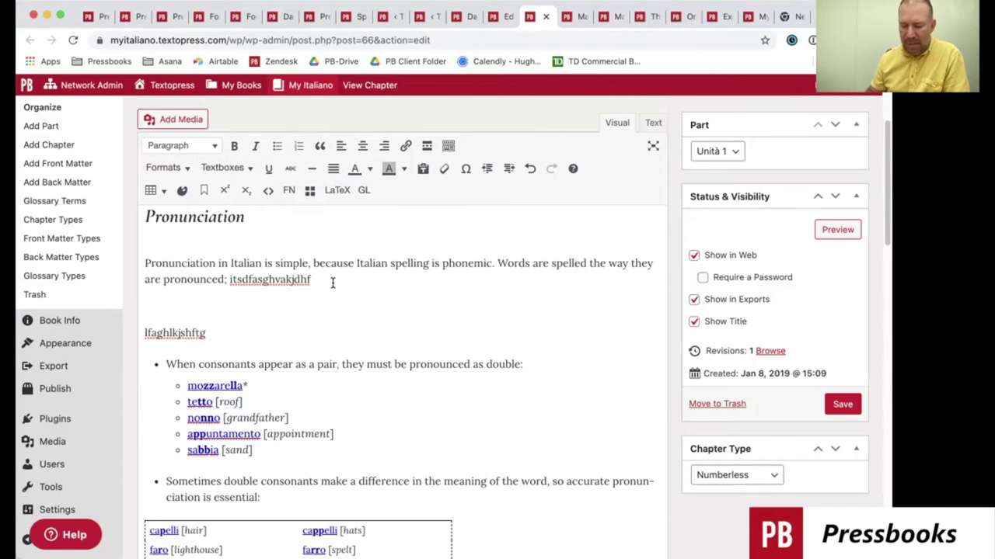
{"action": "key", "text": "Return"}
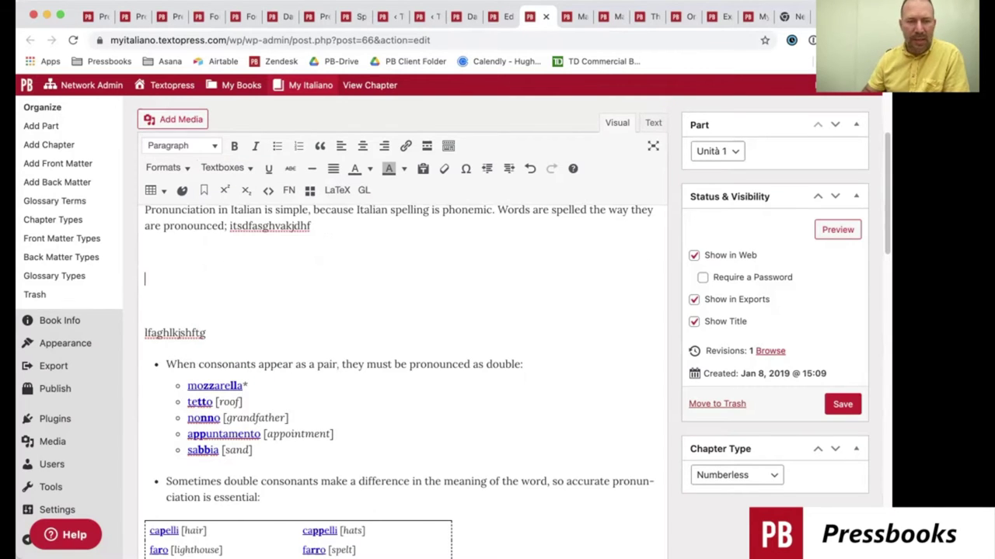
{"action": "left_click", "coordinate": [233, 168]}
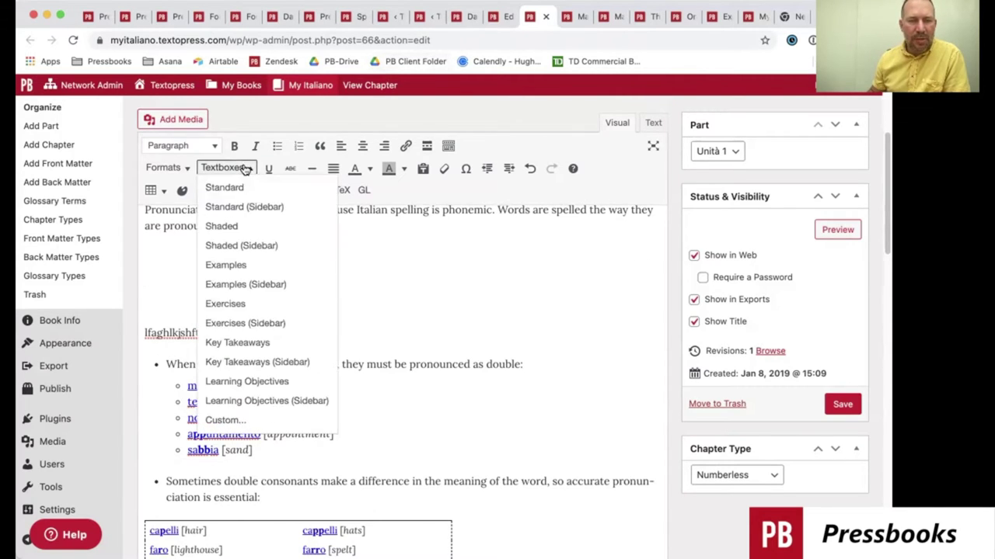
{"action": "left_click", "coordinate": [235, 265]}
{"action": "left_click", "coordinate": [231, 392]}
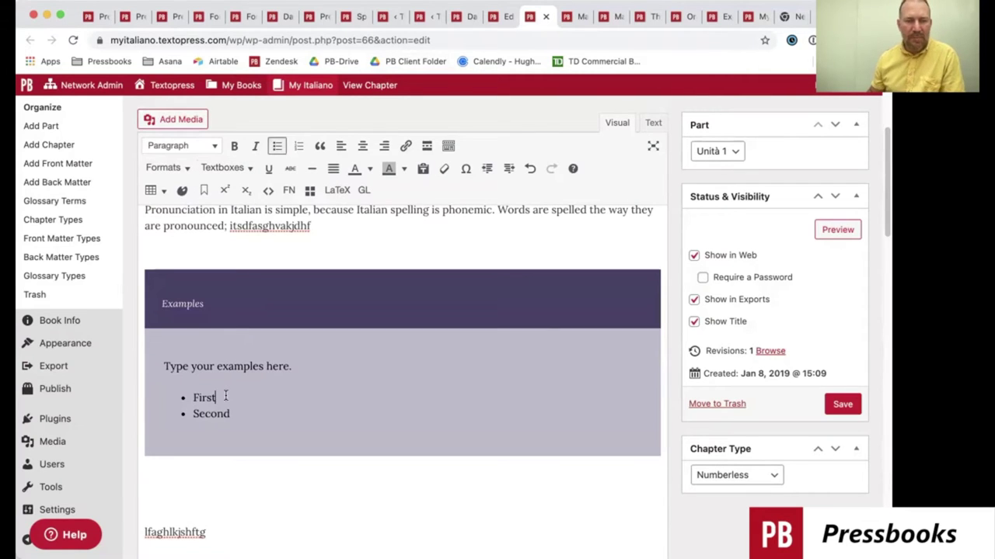
{"action": "type", "text": "asflkgjwldsfkjgh Second"}
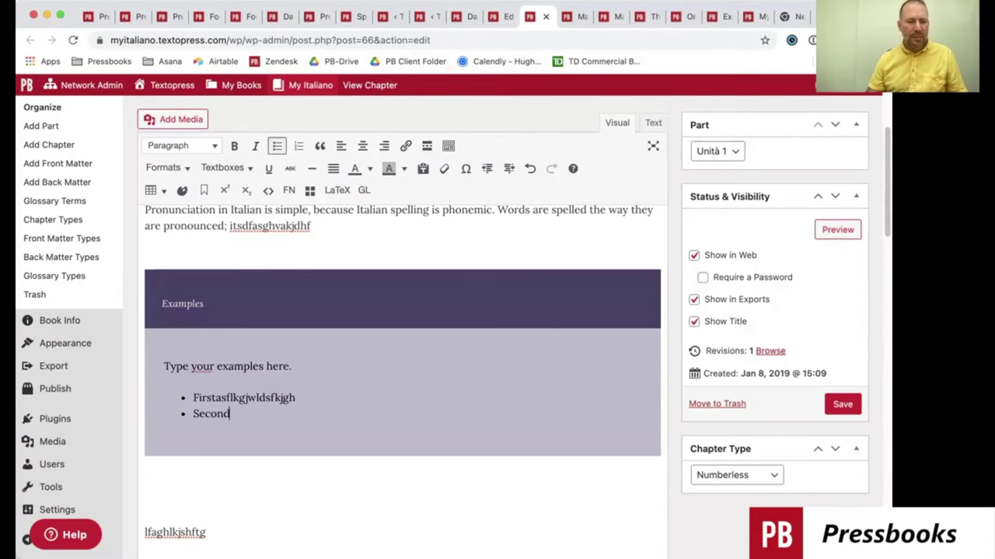
{"action": "type", "text": "qerflgs'l;dkhbs"}
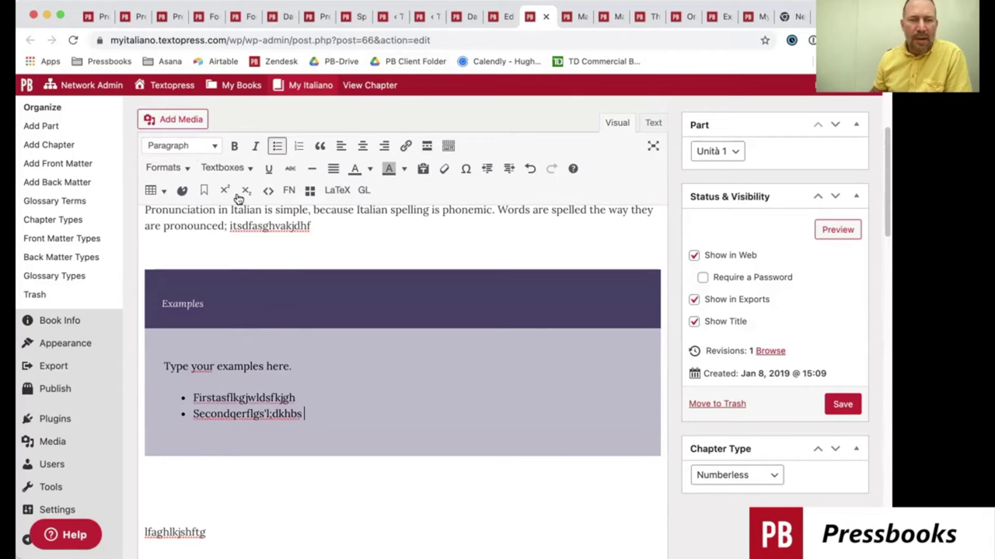
- Insert a Learning Objectives textbox and type two placeholder objectives
{"action": "left_click", "coordinate": [223, 508]}
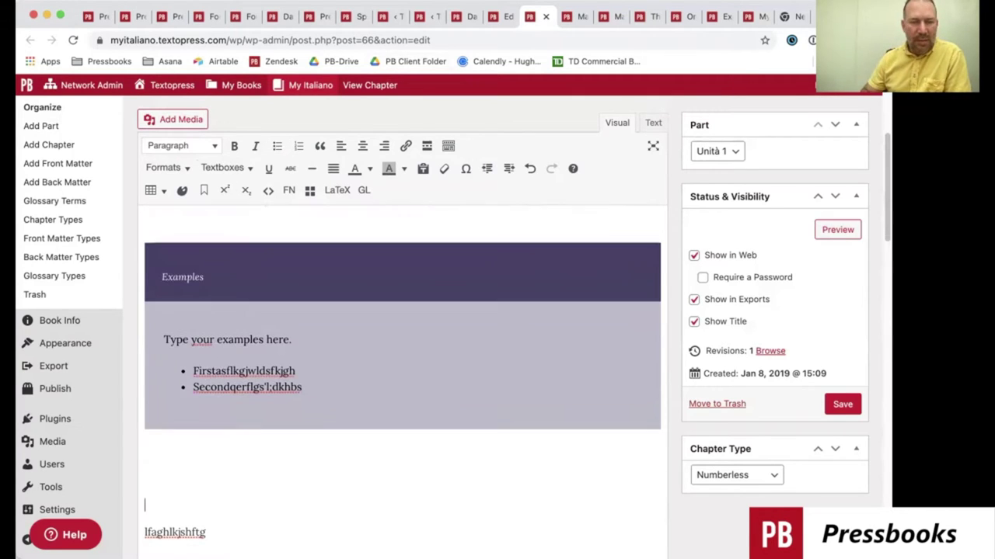
{"action": "left_click", "coordinate": [233, 167]}
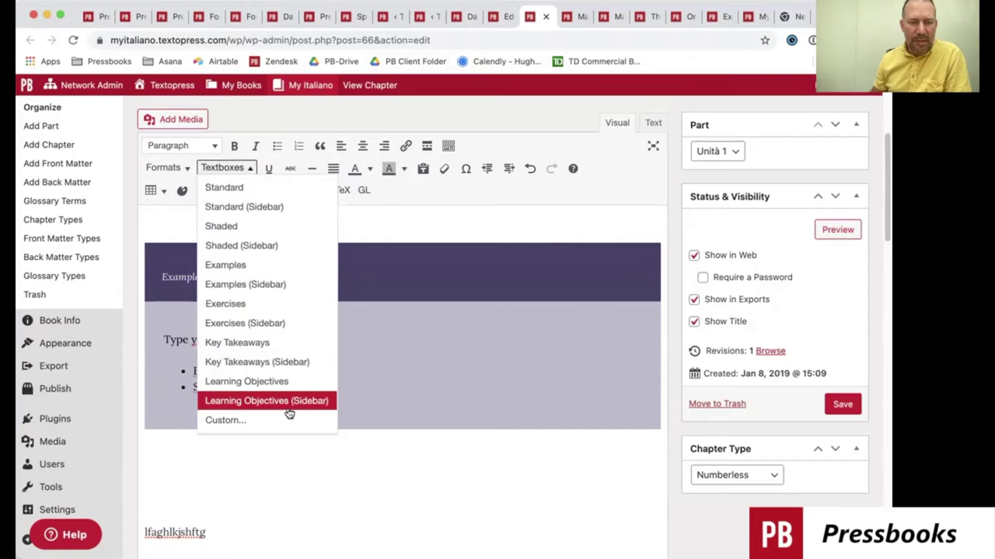
{"action": "left_click", "coordinate": [247, 381]}
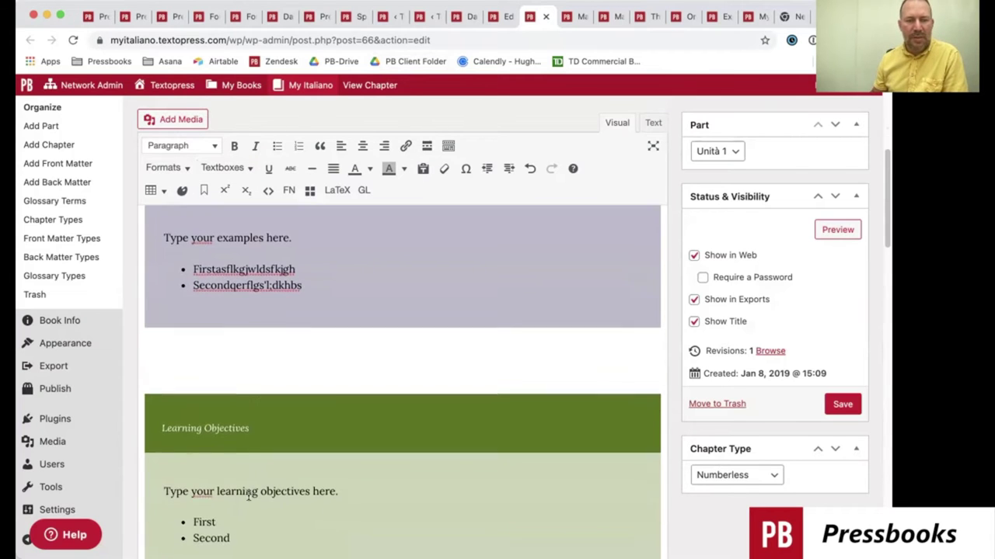
{"action": "type", "text": "wefjgkhsdlkfjgh"}
{"action": "key", "text": "Return"}
{"action": "type", "text": "sdflhksdflkj"}
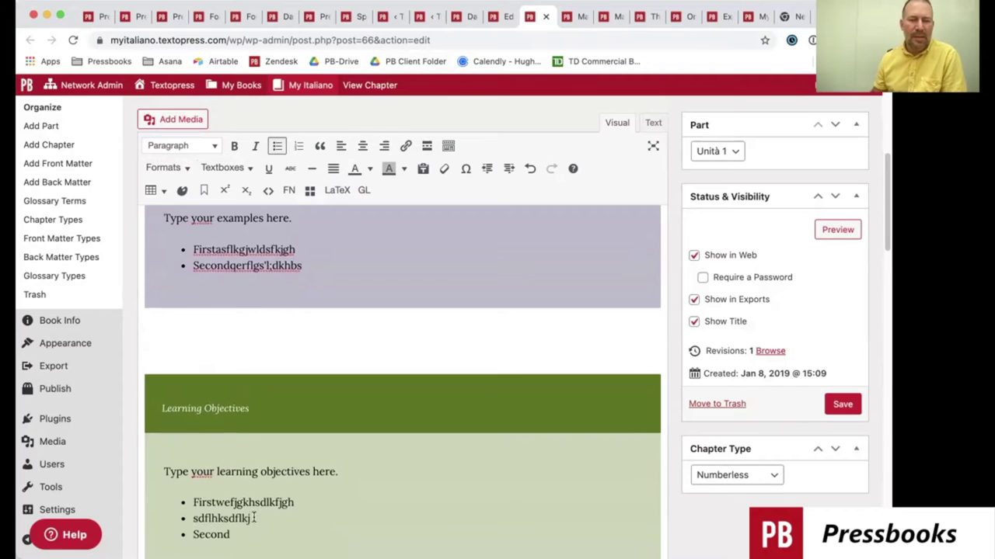
- Scroll over the finished chapter and switch to the Themes page
{"action": "scroll", "coordinate": [289, 412], "scroll_direction": "down", "scroll_amount": 15}
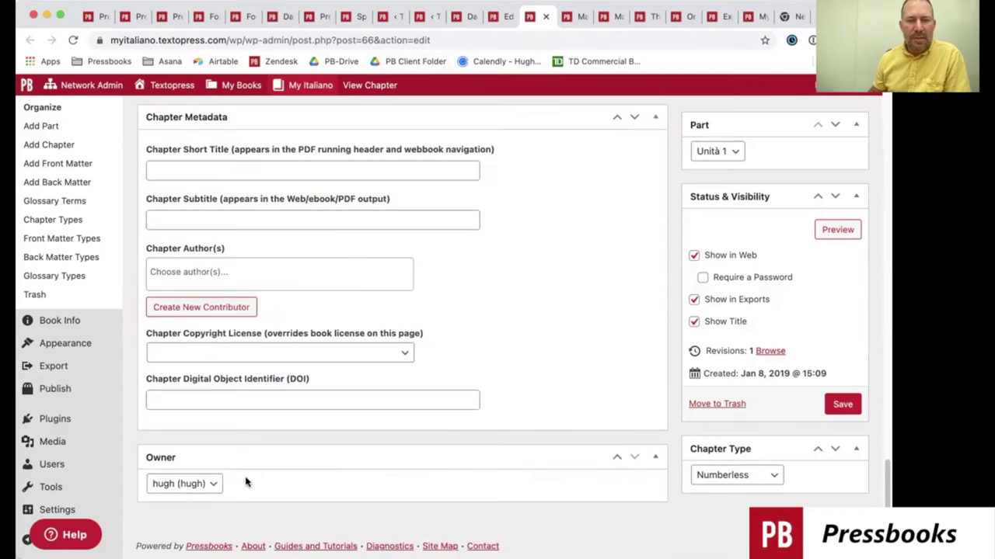
{"action": "scroll", "coordinate": [289, 412], "scroll_direction": "up", "scroll_amount": 5}
{"action": "scroll", "coordinate": [289, 412], "scroll_direction": "up", "scroll_amount": 10}
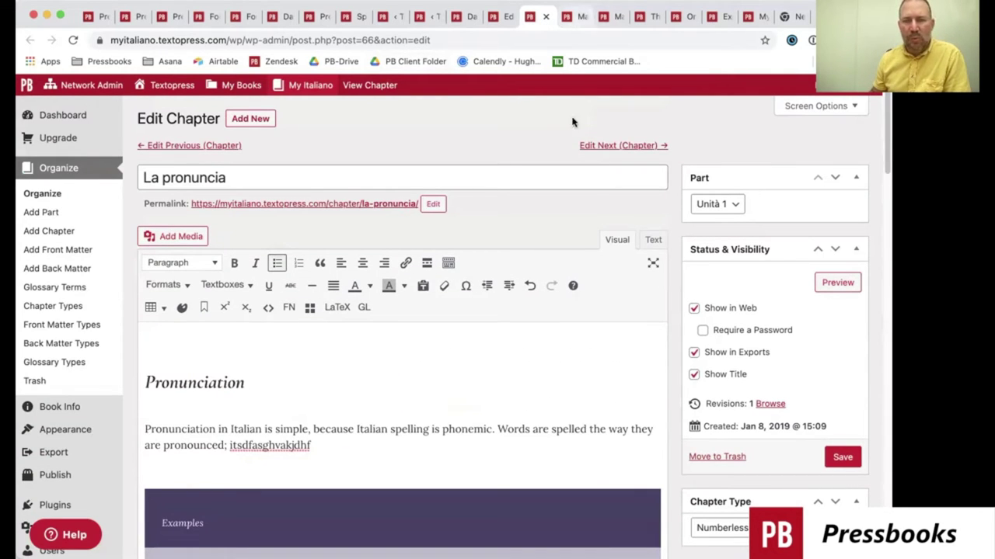
{"action": "left_click", "coordinate": [578, 20]}
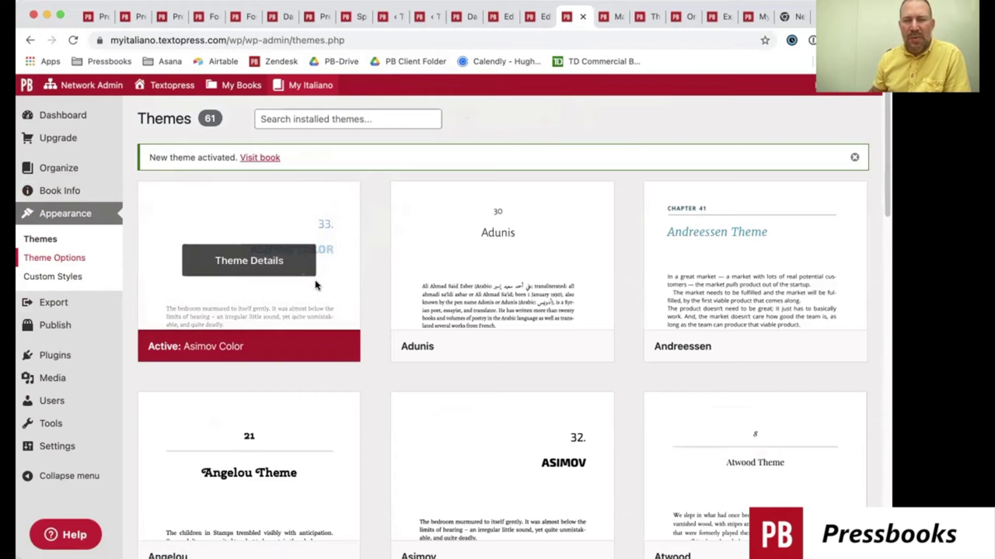
- Scroll the Themes list, then open the active Malala theme's PDF options
{"action": "mouse_move", "coordinate": [246, 277]}
{"action": "scroll", "coordinate": [361, 381], "scroll_direction": "down", "scroll_amount": 20}
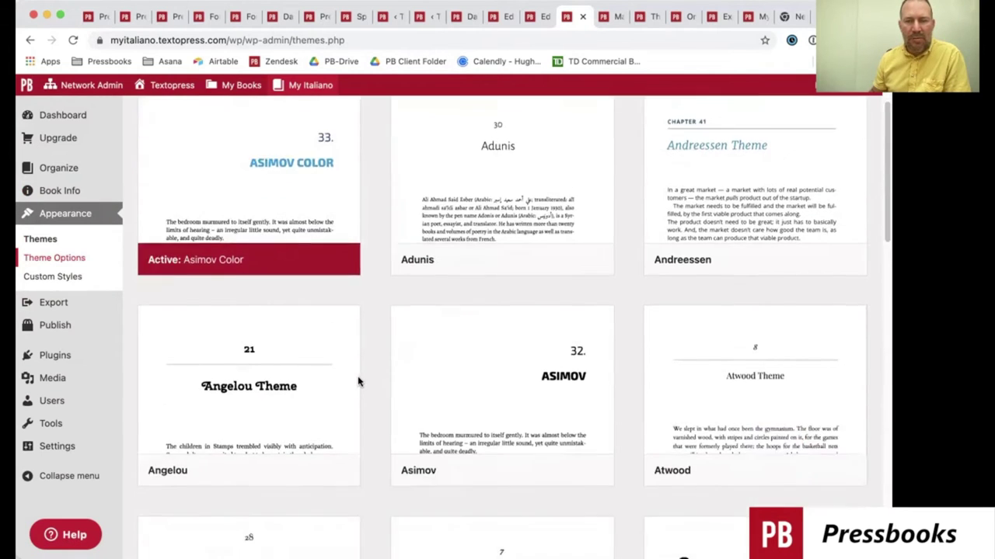
{"action": "scroll", "coordinate": [364, 380], "scroll_direction": "down", "scroll_amount": 20}
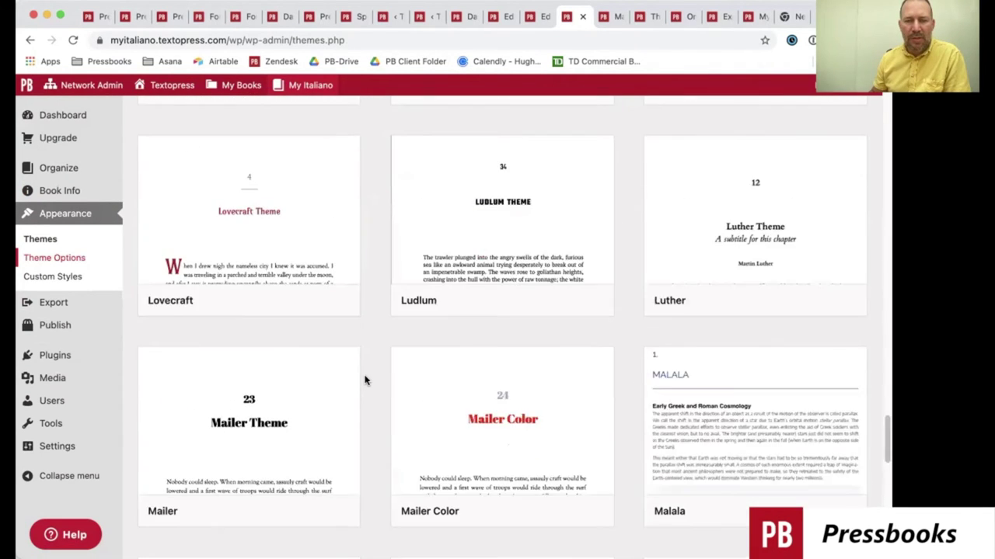
{"action": "scroll", "coordinate": [364, 380], "scroll_direction": "down", "scroll_amount": 12}
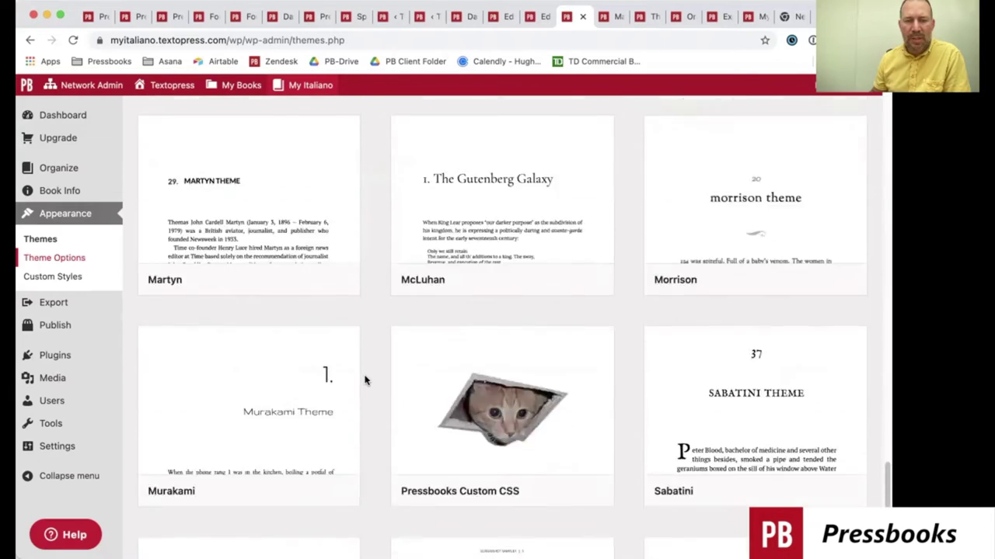
{"action": "scroll", "coordinate": [365, 379], "scroll_direction": "up", "scroll_amount": 20}
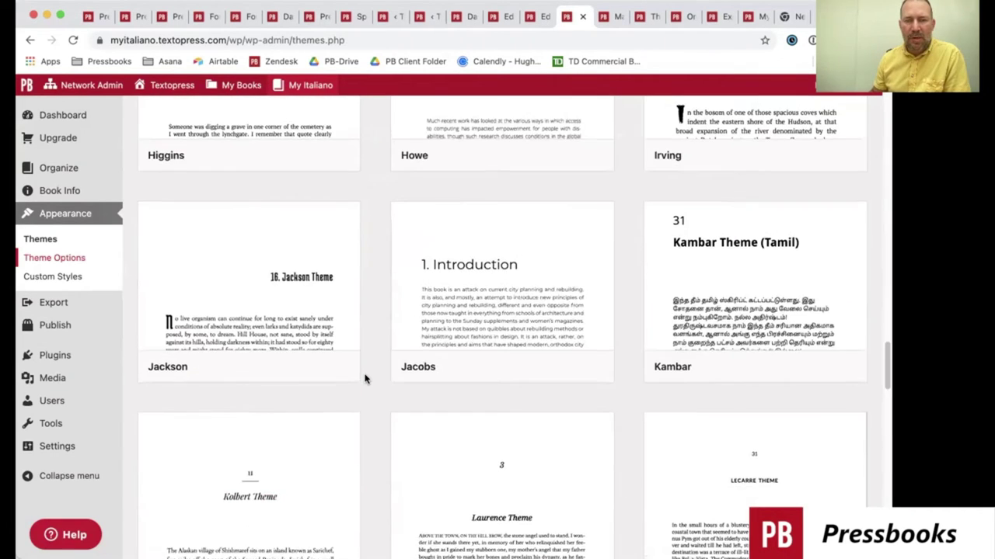
{"action": "left_click", "coordinate": [608, 16]}
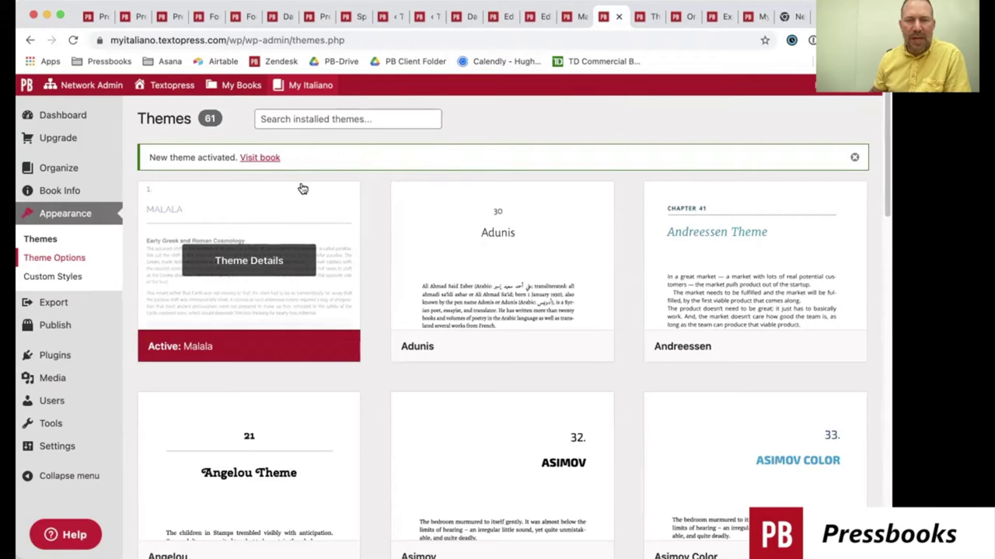
{"action": "left_click", "coordinate": [644, 19]}
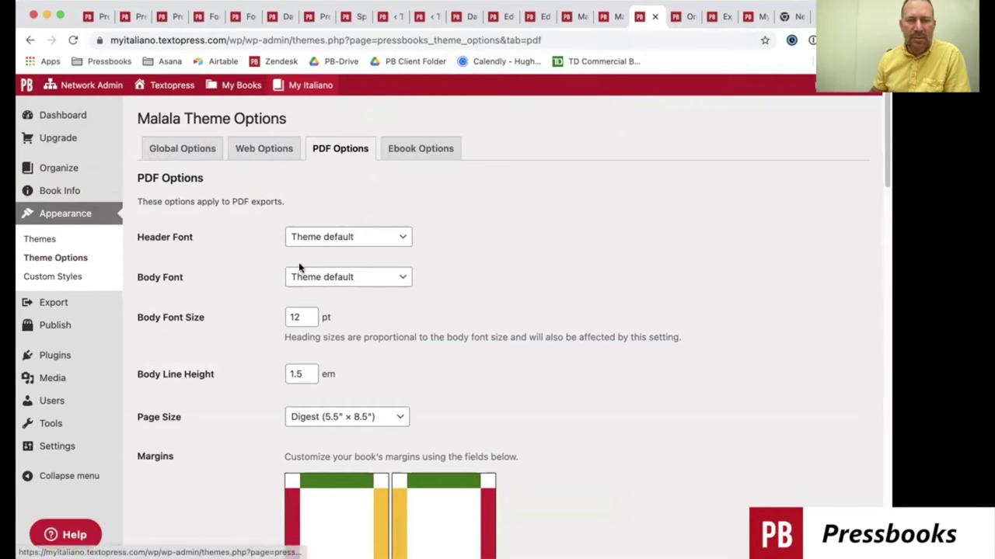
- Scroll the theme options, then show the Organize page from its top
{"action": "scroll", "coordinate": [300, 266], "scroll_direction": "down", "scroll_amount": 2}
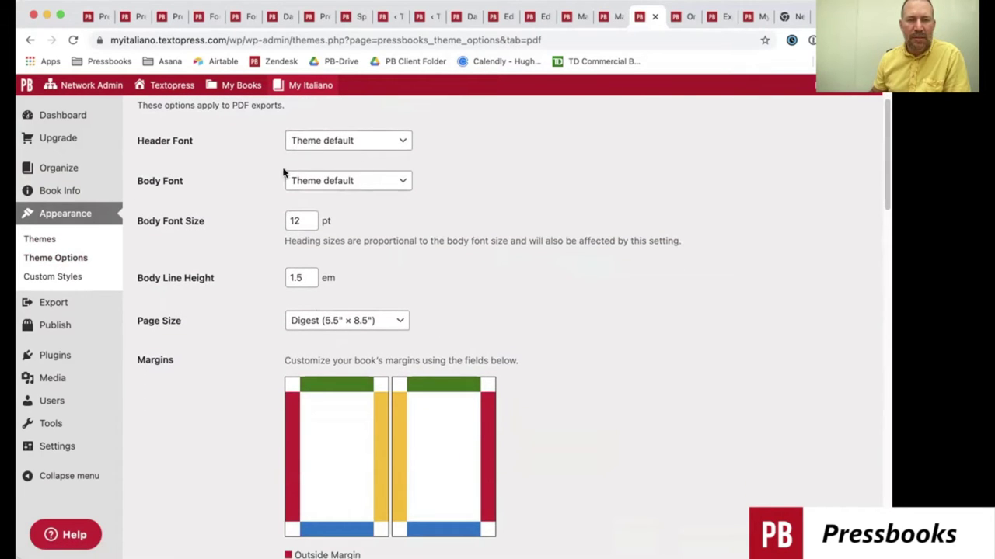
{"action": "scroll", "coordinate": [446, 402], "scroll_direction": "down", "scroll_amount": 3}
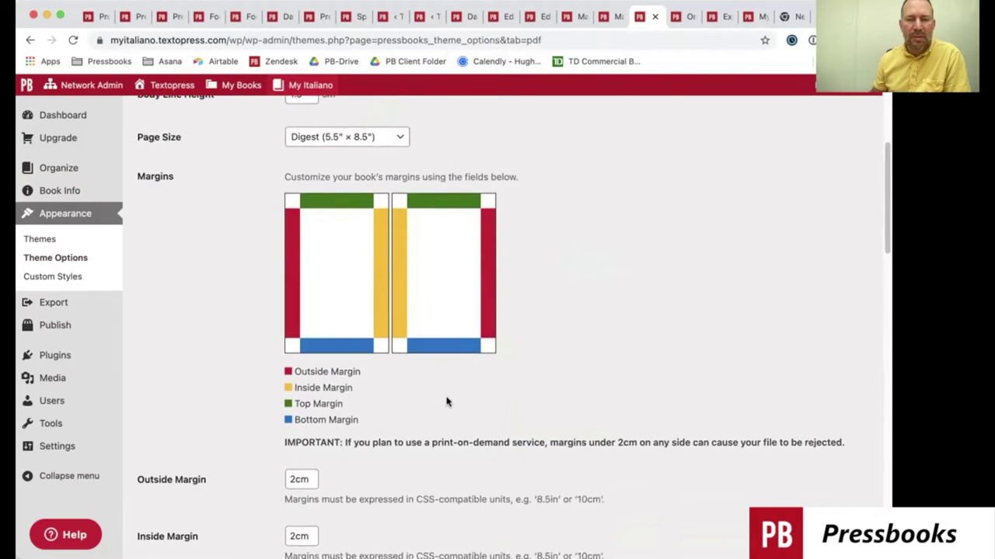
{"action": "scroll", "coordinate": [544, 233], "scroll_direction": "up", "scroll_amount": 1}
{"action": "left_click", "coordinate": [681, 16]}
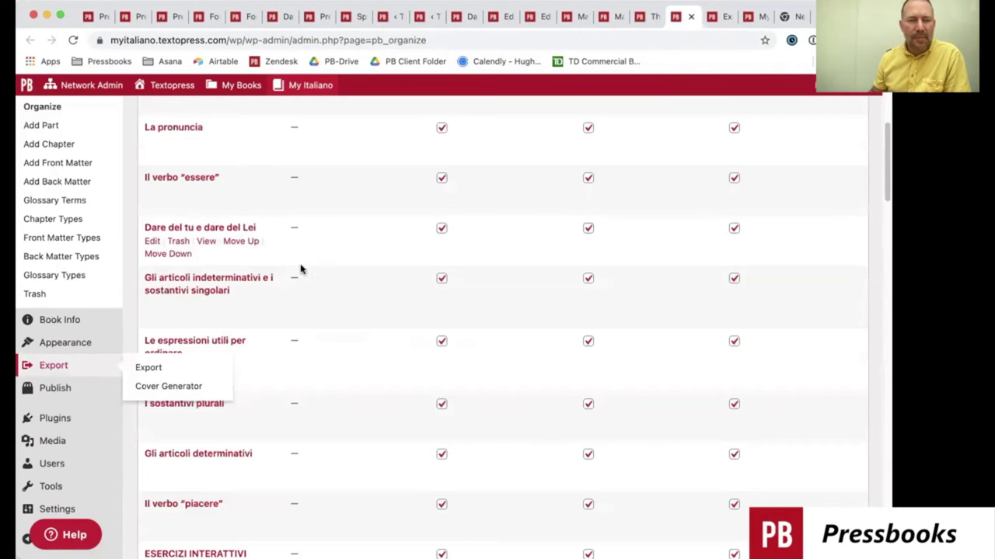
{"action": "scroll", "coordinate": [279, 276], "scroll_direction": "up", "scroll_amount": 5}
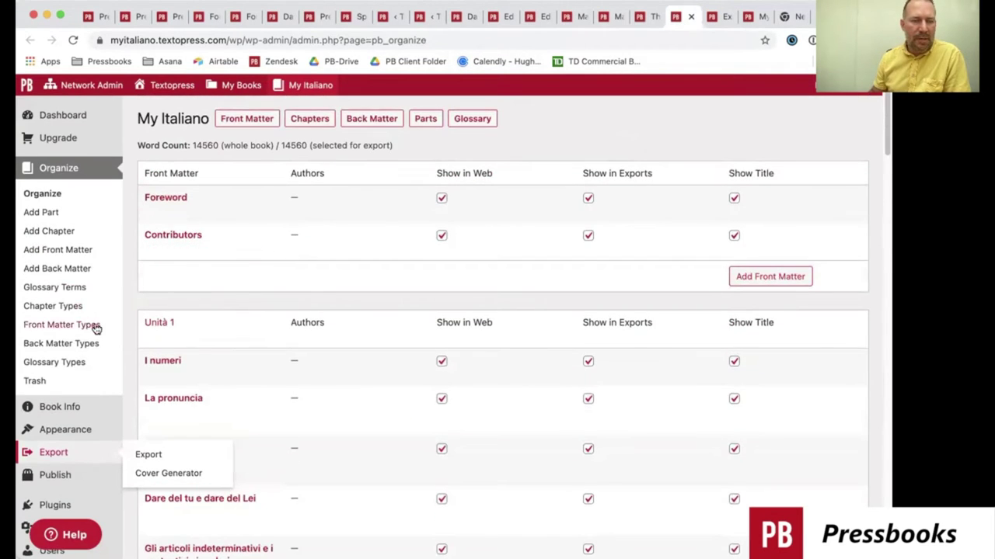
- Open the My Italiano Export page and scroll down to Latest Exports
{"action": "left_click", "coordinate": [142, 455]}
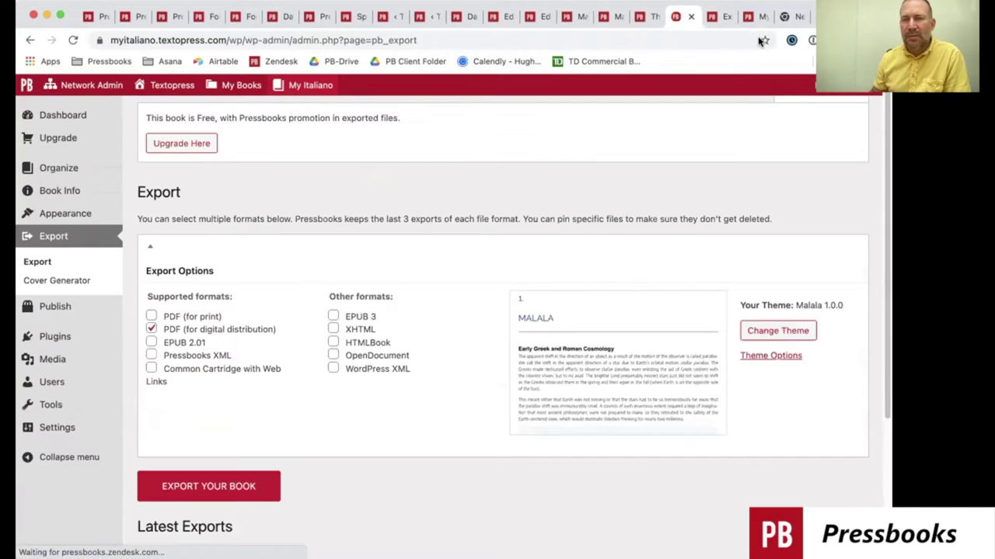
{"action": "scroll", "coordinate": [404, 233], "scroll_direction": "down", "scroll_amount": 3}
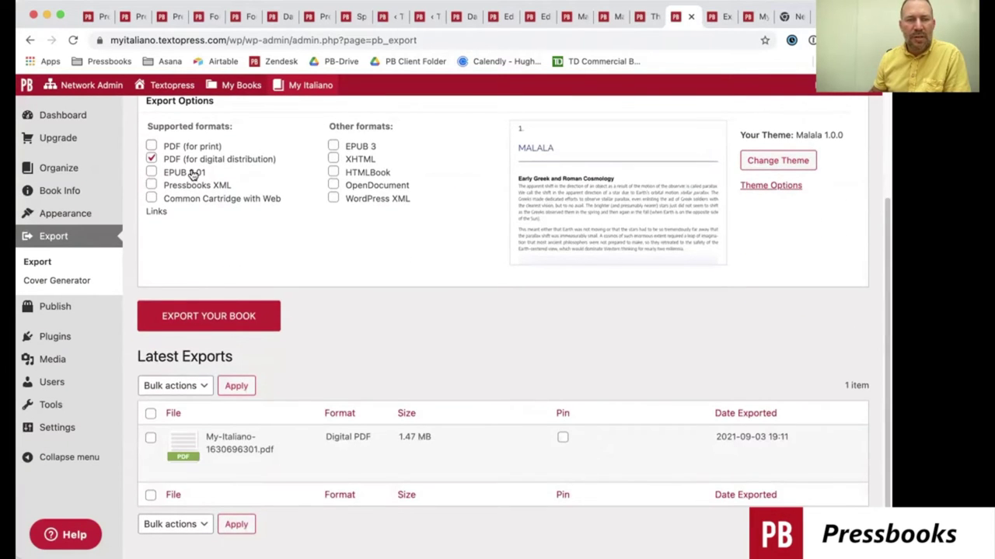
{"action": "scroll", "coordinate": [237, 261], "scroll_direction": "down", "scroll_amount": 1}
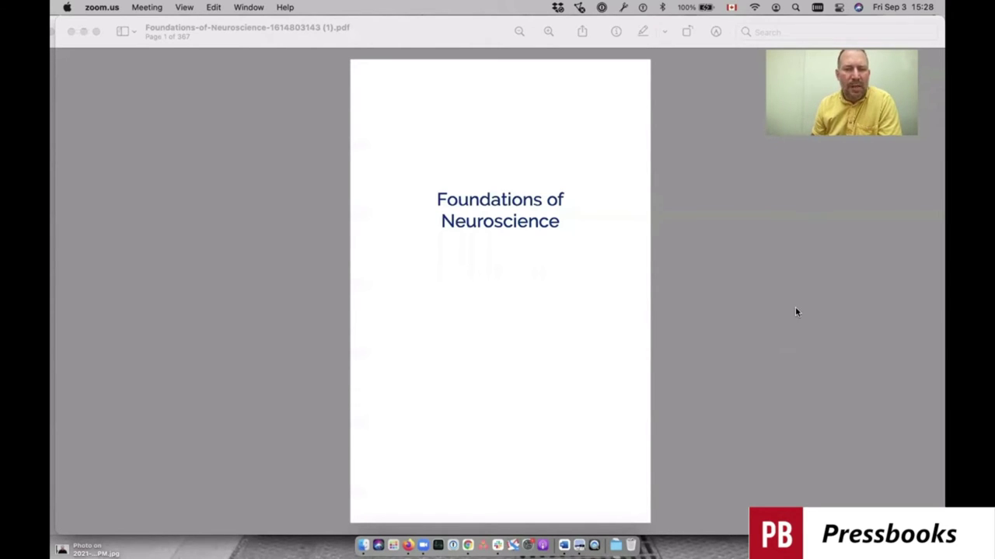
- Page the Foundations of Neuroscience PDF to the table of contents covering Parts III–VI and the Appendix
{"action": "left_click", "coordinate": [775, 330]}
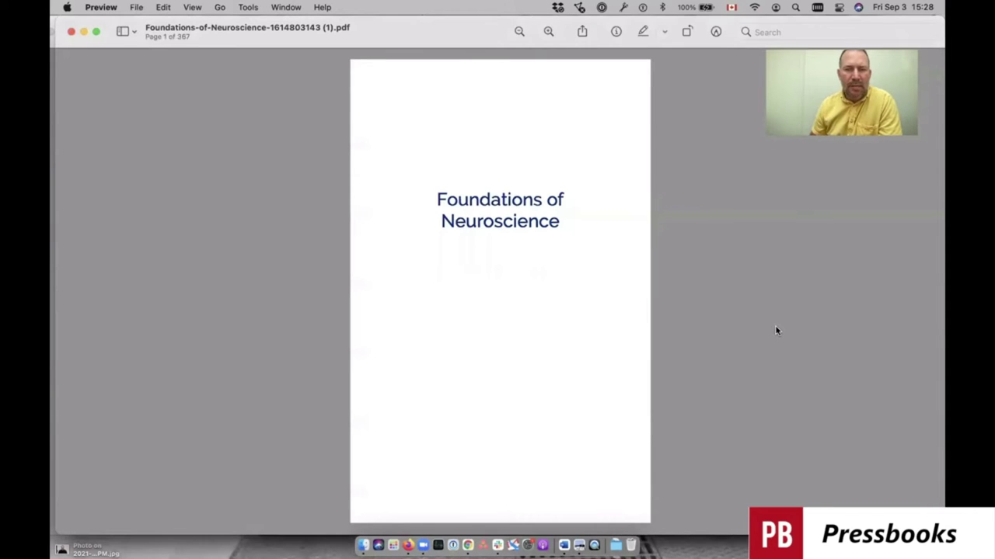
{"action": "key", "text": "Down"}
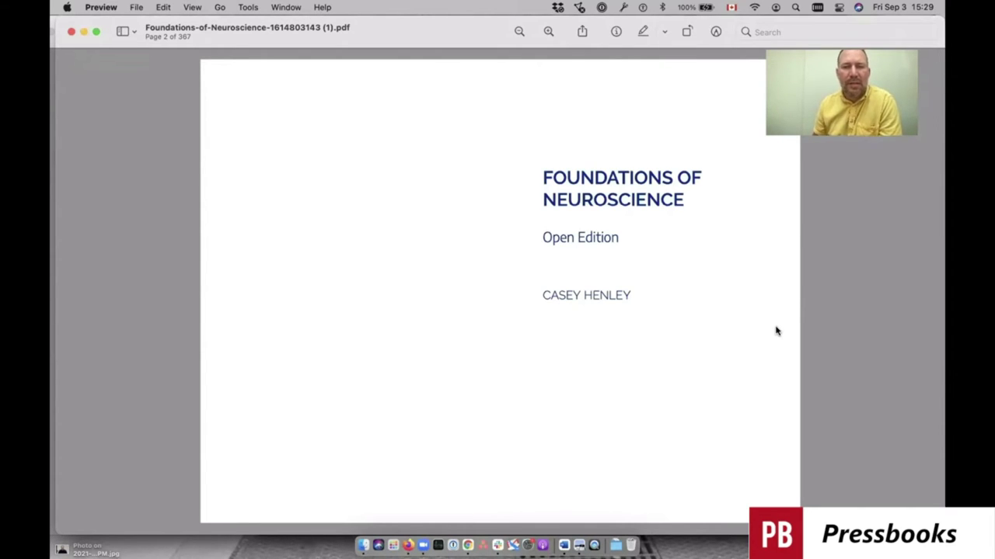
{"action": "key", "text": "Down"}
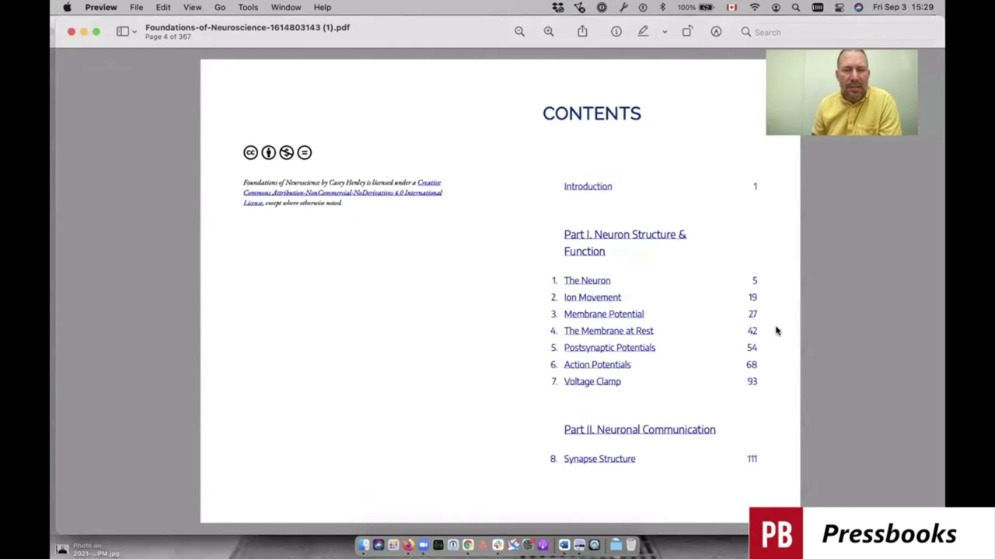
{"action": "key", "text": "Down"}
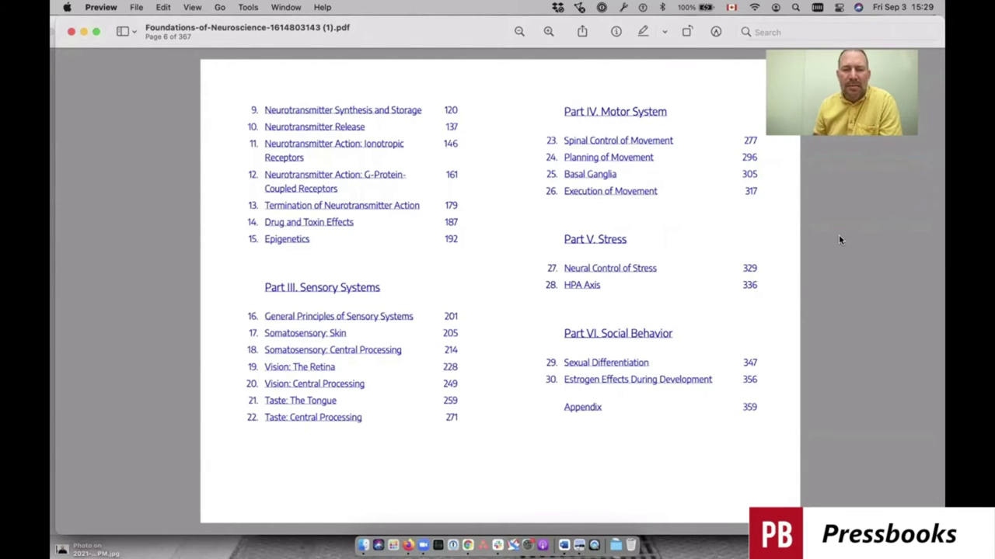
- Scroll the neuroscience PDF from the Introduction to the Postsynaptic Potentials spread, pages 60–61
{"action": "scroll", "coordinate": [838, 240], "scroll_direction": "down", "scroll_amount": 2}
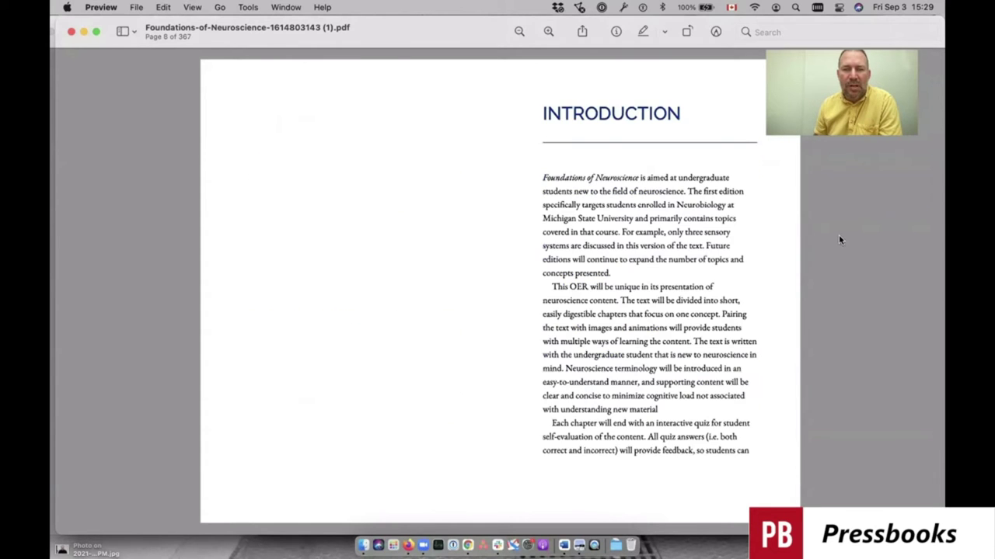
{"action": "scroll", "coordinate": [839, 239], "scroll_direction": "up", "scroll_amount": 2}
{"action": "scroll", "coordinate": [839, 239], "scroll_direction": "down", "scroll_amount": 4}
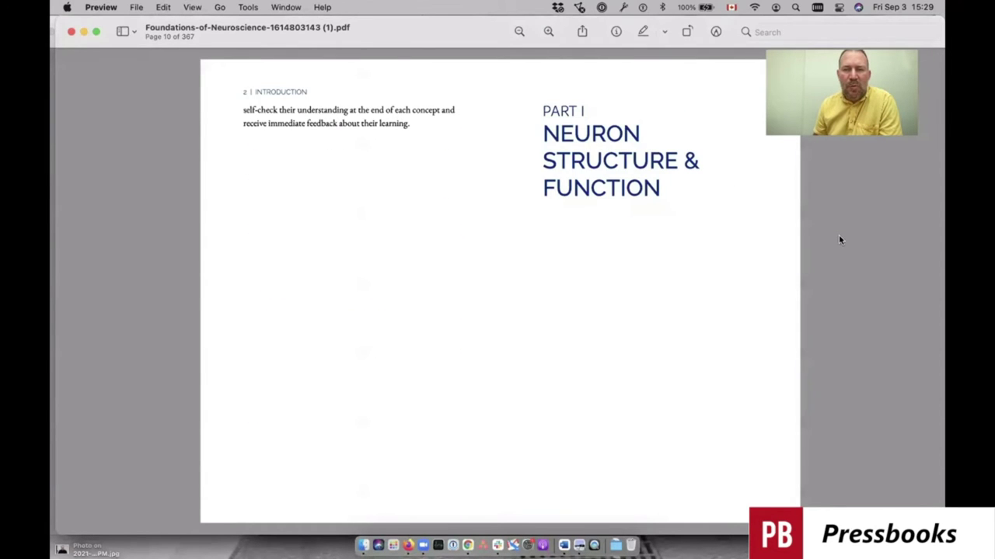
{"action": "scroll", "coordinate": [839, 239], "scroll_direction": "down", "scroll_amount": 2}
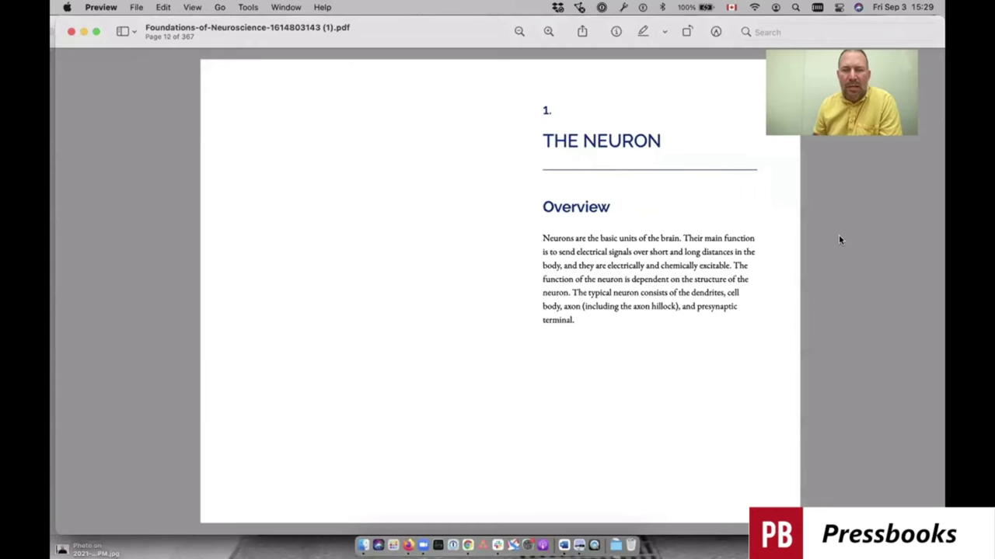
{"action": "scroll", "coordinate": [840, 239], "scroll_direction": "down", "scroll_amount": 2}
{"action": "scroll", "coordinate": [838, 240], "scroll_direction": "down", "scroll_amount": 2}
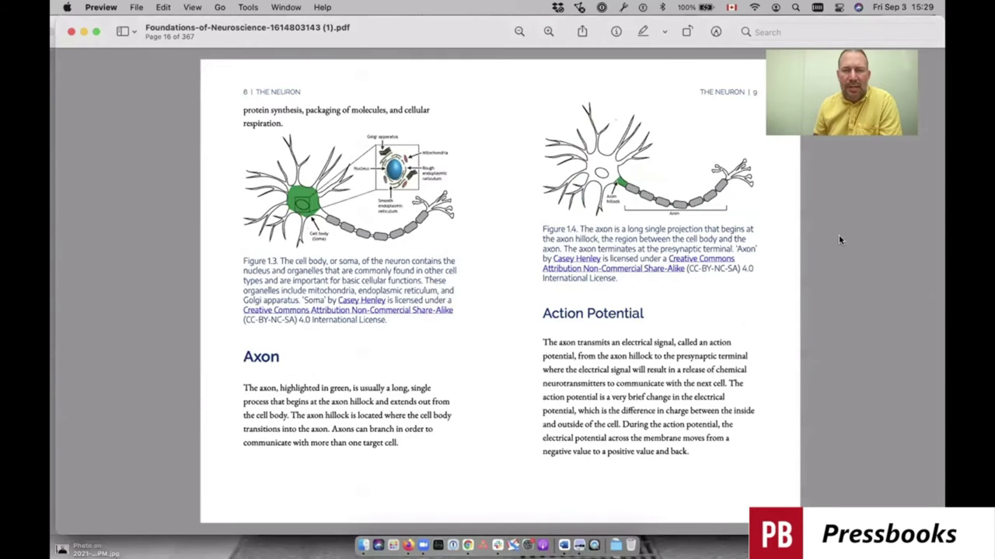
{"action": "scroll", "coordinate": [838, 239], "scroll_direction": "down", "scroll_amount": 2}
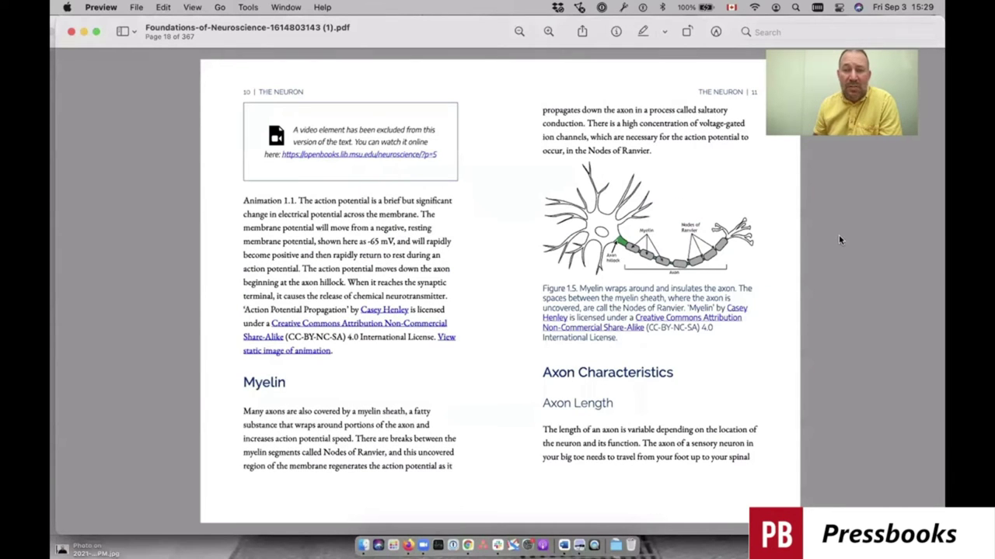
{"action": "scroll", "coordinate": [839, 239], "scroll_direction": "up", "scroll_amount": 2}
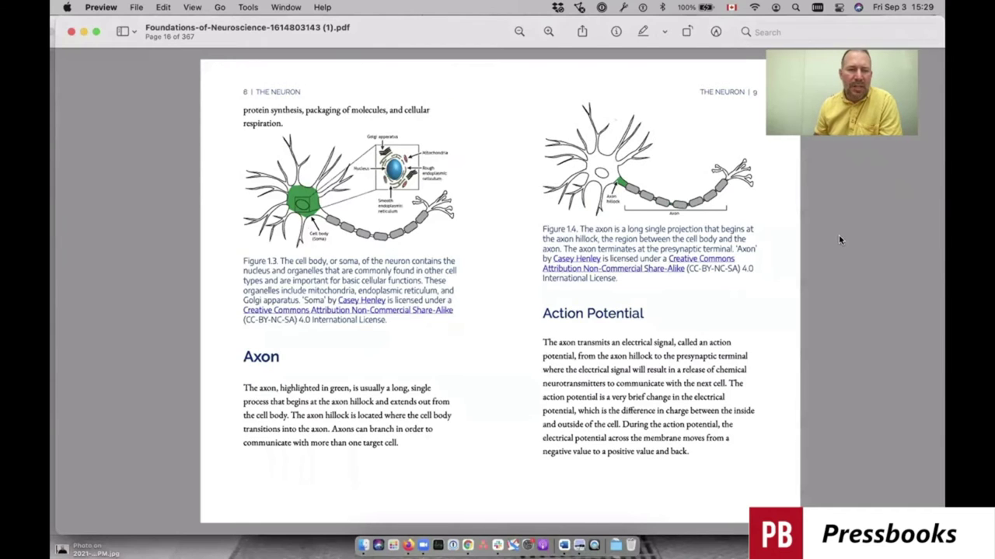
{"action": "scroll", "coordinate": [838, 240], "scroll_direction": "down", "scroll_amount": 2}
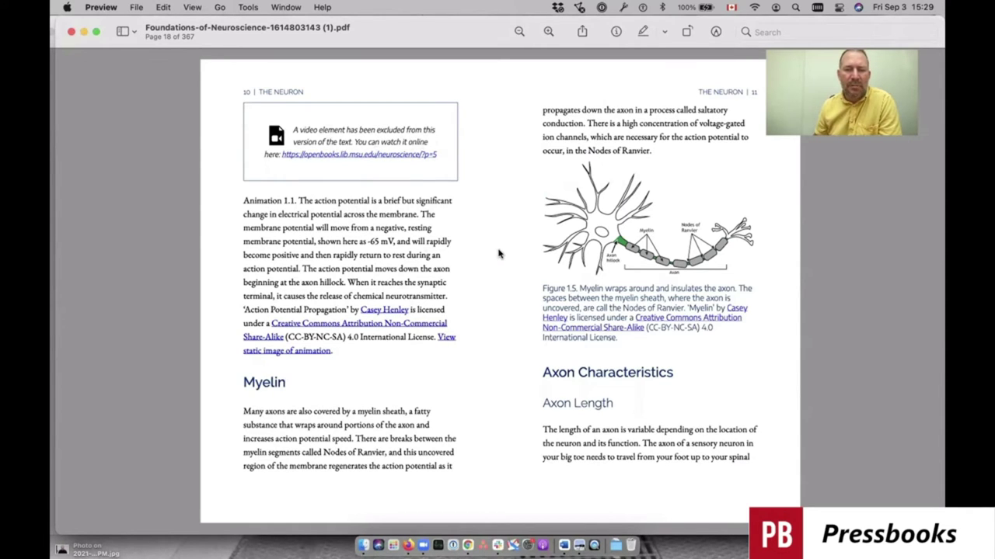
{"action": "scroll", "coordinate": [500, 254], "scroll_direction": "down", "scroll_amount": 5}
{"action": "scroll", "coordinate": [500, 254], "scroll_direction": "down", "scroll_amount": 10}
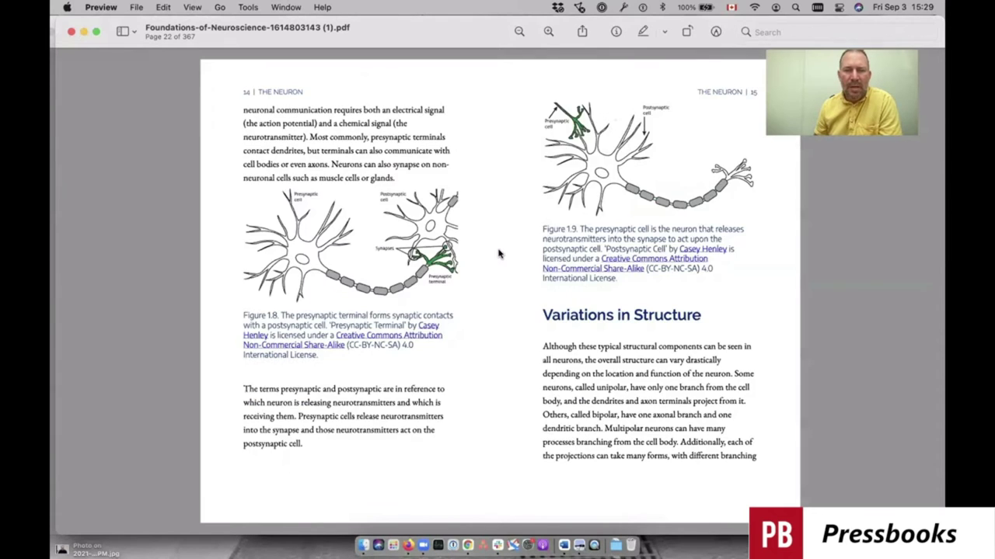
{"action": "scroll", "coordinate": [499, 253], "scroll_direction": "down", "scroll_amount": 20}
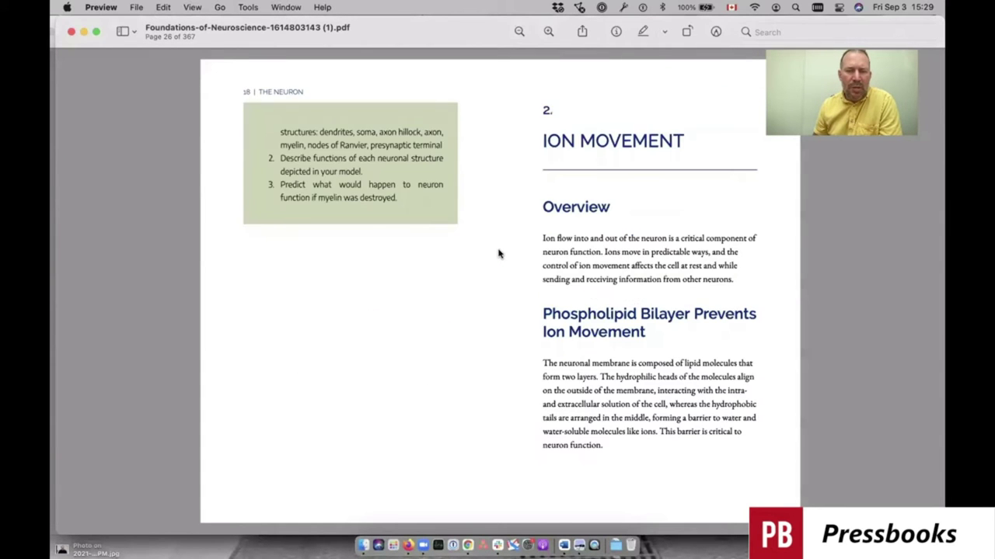
{"action": "scroll", "coordinate": [500, 253], "scroll_direction": "down", "scroll_amount": 5}
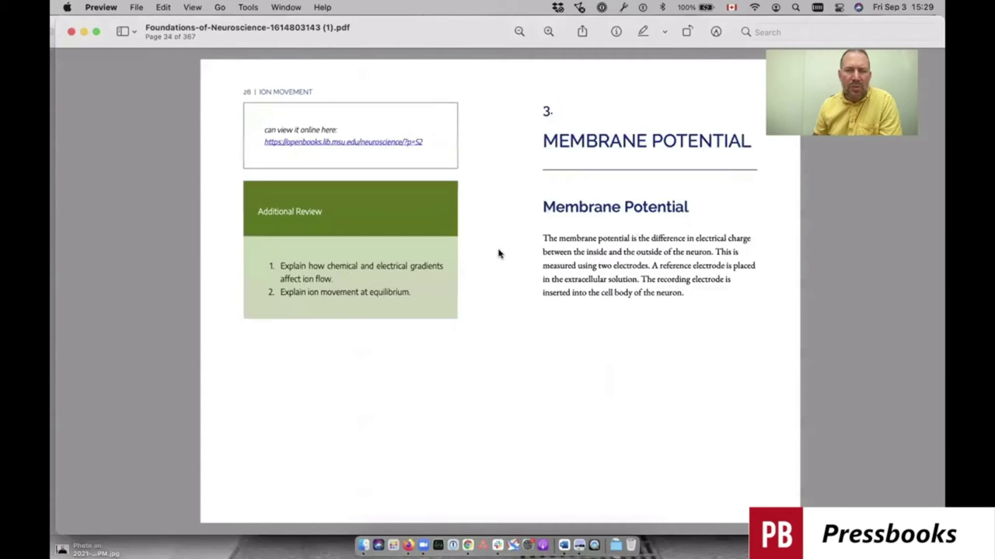
{"action": "scroll", "coordinate": [500, 253], "scroll_direction": "down", "scroll_amount": 20}
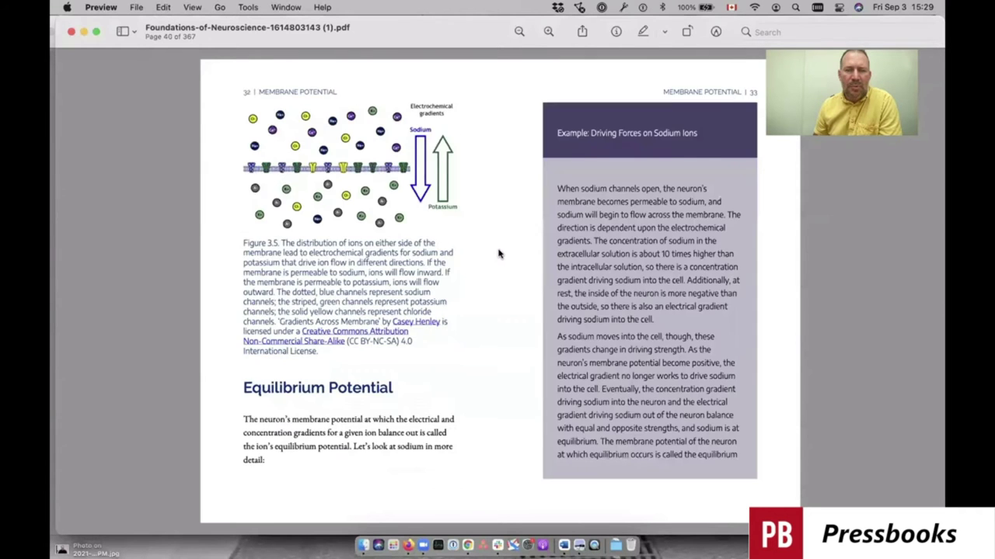
{"action": "scroll", "coordinate": [500, 253], "scroll_direction": "down", "scroll_amount": 5}
{"action": "scroll", "coordinate": [500, 253], "scroll_direction": "down", "scroll_amount": 5}
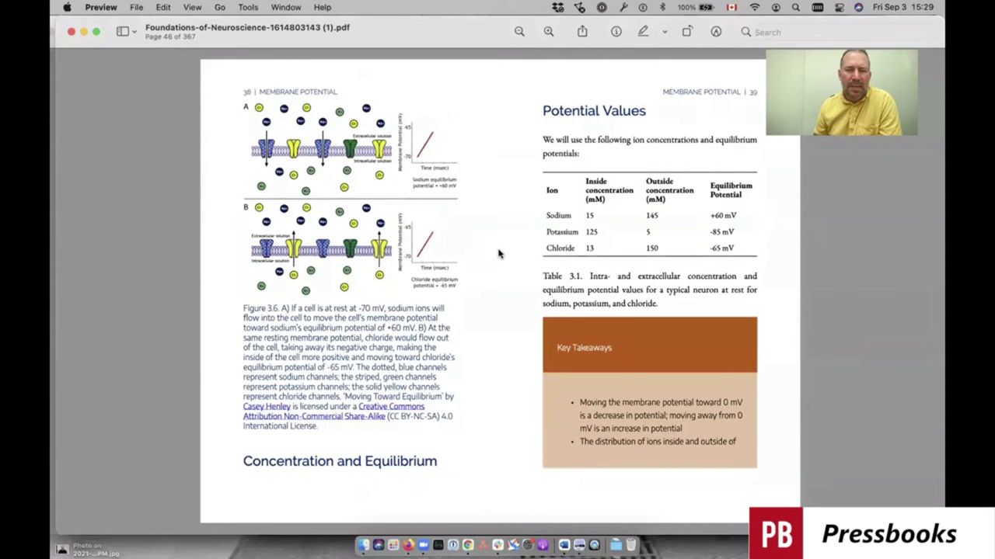
{"action": "scroll", "coordinate": [500, 254], "scroll_direction": "down", "scroll_amount": 5}
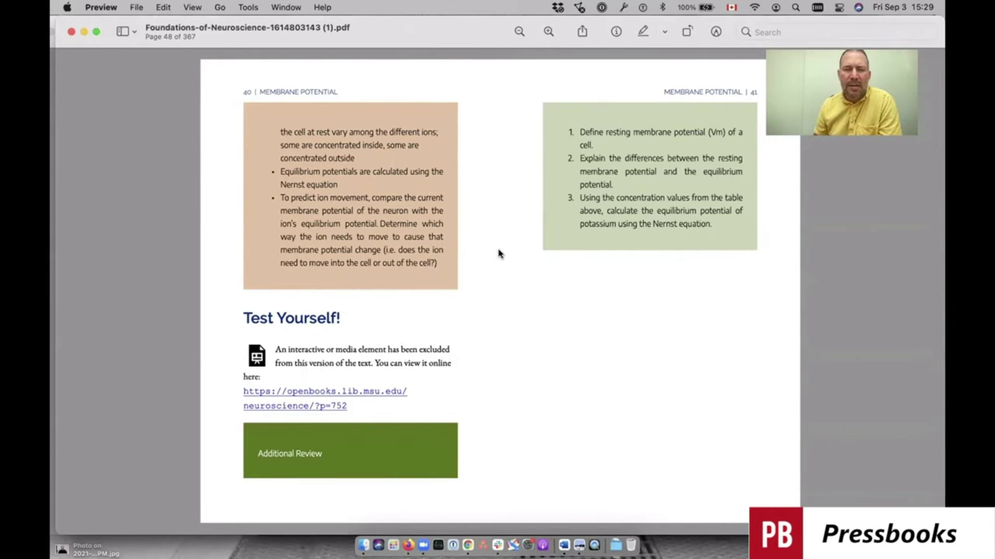
{"action": "scroll", "coordinate": [500, 253], "scroll_direction": "down", "scroll_amount": 5}
{"action": "scroll", "coordinate": [500, 253], "scroll_direction": "down", "scroll_amount": 10}
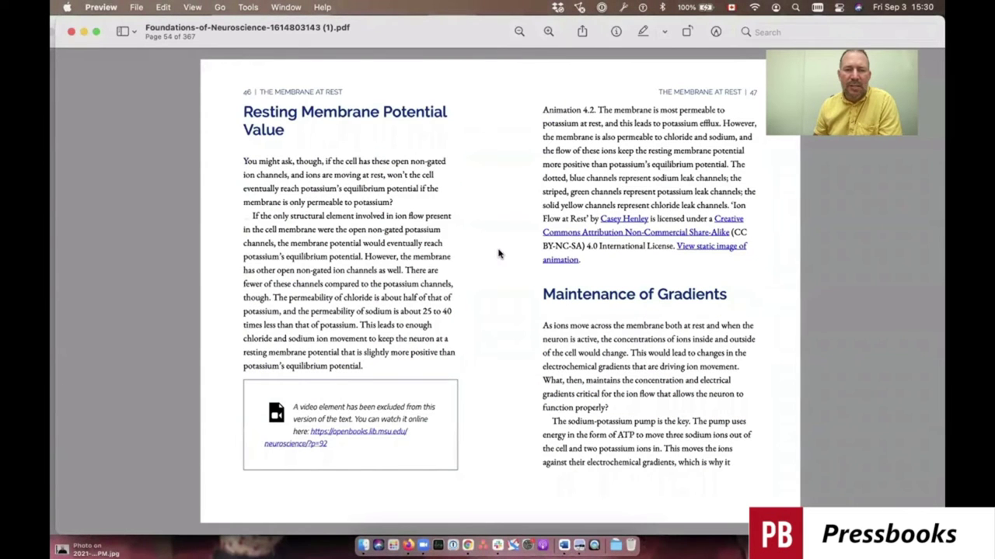
{"action": "scroll", "coordinate": [499, 254], "scroll_direction": "down", "scroll_amount": 3}
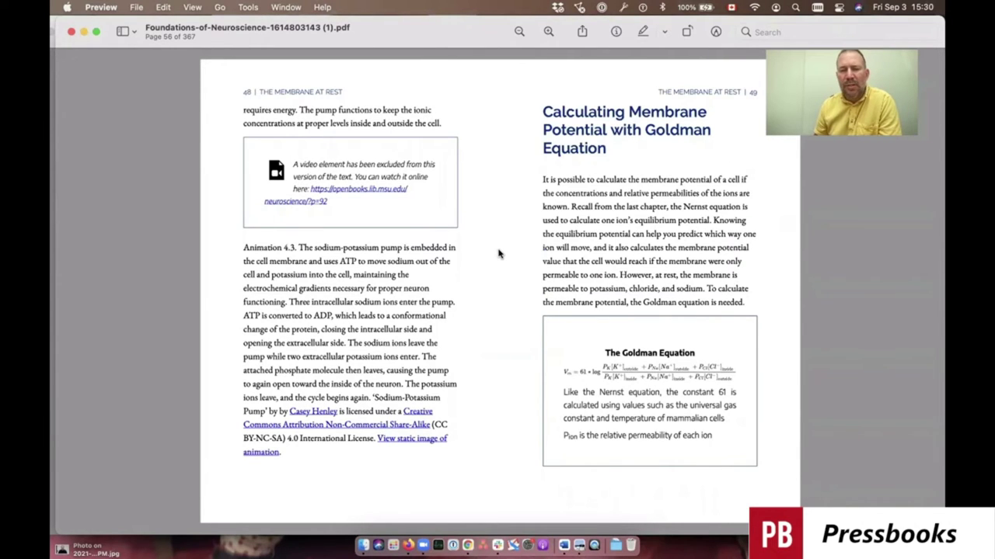
{"action": "scroll", "coordinate": [500, 253], "scroll_direction": "down", "scroll_amount": 3}
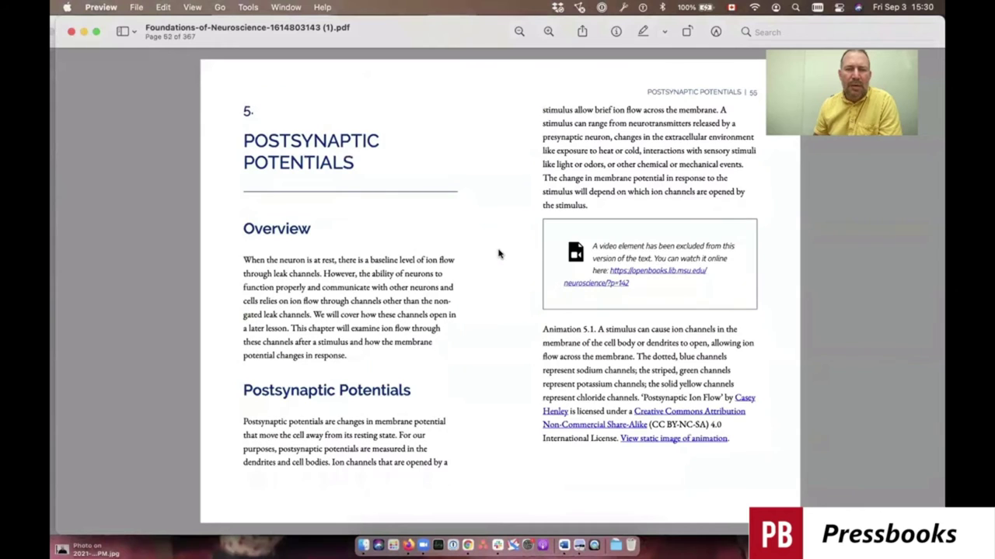
{"action": "scroll", "coordinate": [500, 253], "scroll_direction": "down", "scroll_amount": 2}
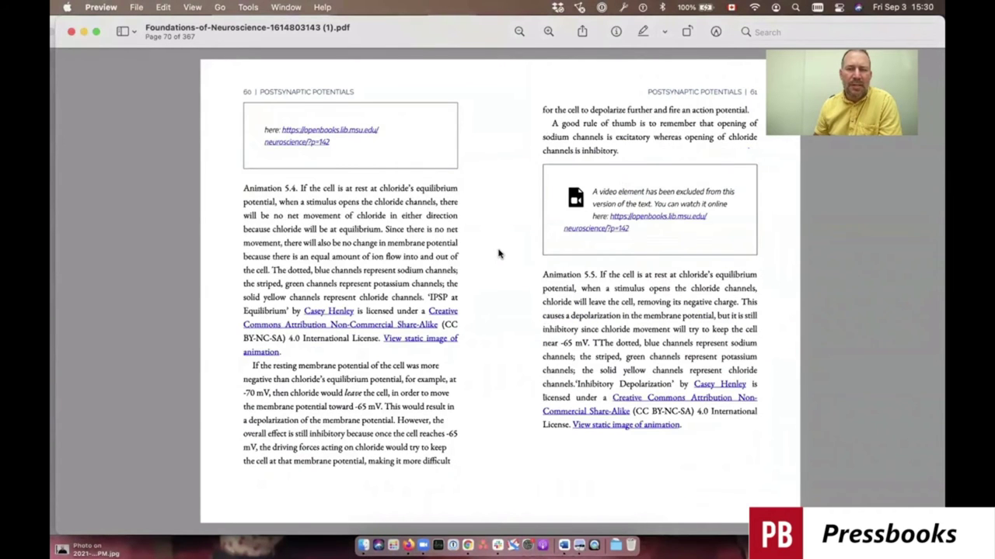
- Jump ahead in the neuroscience PDF to the Action Potentials spread, pages 76–77
{"action": "key", "text": "Right"}
{"action": "key", "text": "Right"}
{"action": "key", "text": "Right"}
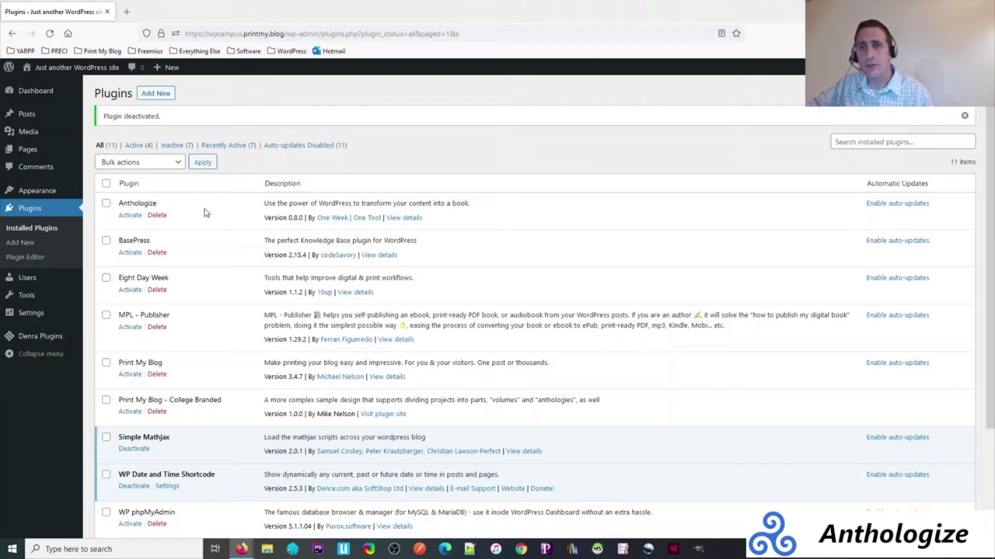
- Activate Anthologize on the Plugins page and clear a stray text selection
{"action": "left_click", "coordinate": [131, 215]}
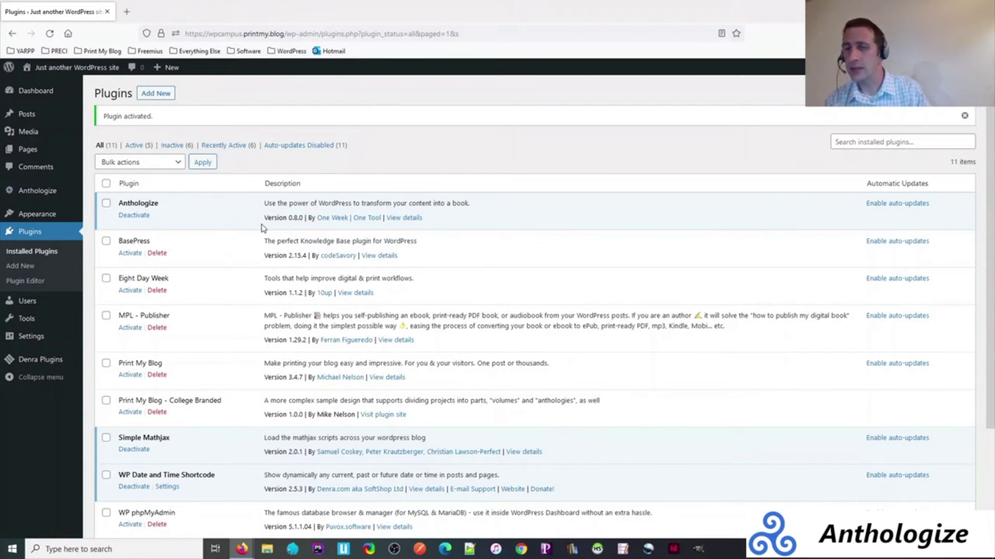
{"action": "mouse_move", "coordinate": [266, 218]}
{"action": "left_mouse_down"}
{"action": "mouse_move", "coordinate": [461, 229]}
{"action": "mouse_move", "coordinate": [257, 201]}
{"action": "left_mouse_up"}
{"action": "left_click", "coordinate": [460, 227]}
{"action": "left_click", "coordinate": [258, 201]}
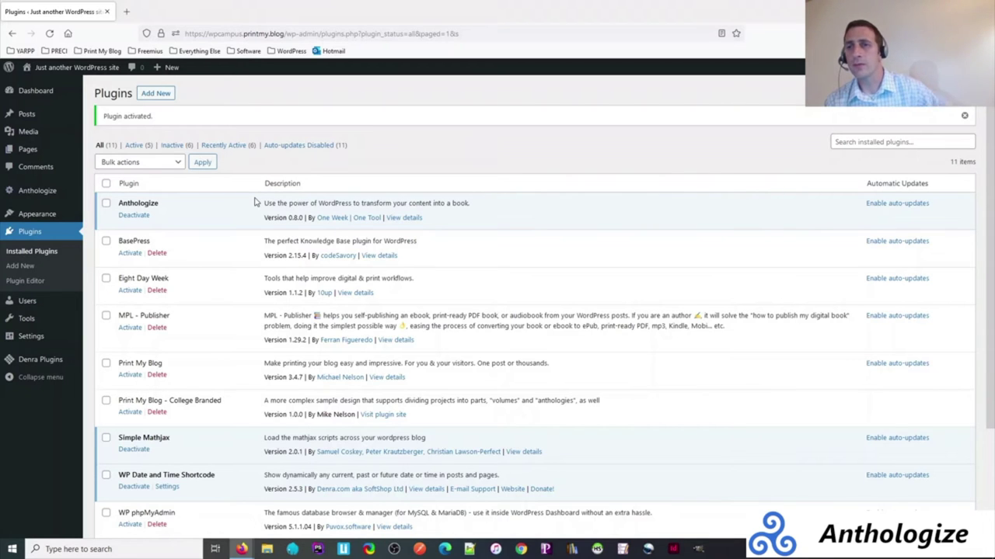
- Open Anthologize's My Projects list showing WP 101 Class Final Projects with 2 parts and 5 items
{"action": "left_click", "coordinate": [56, 195]}
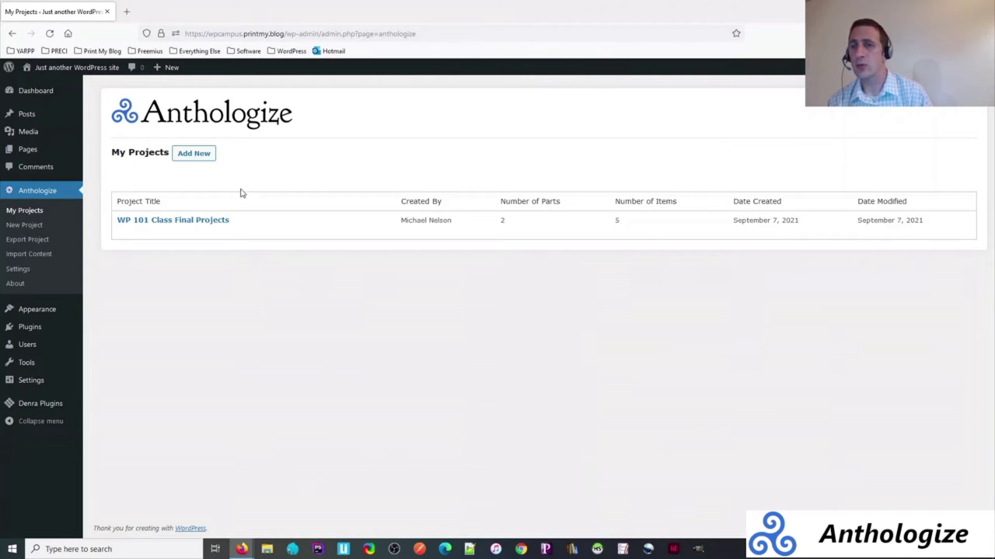
{"action": "mouse_move", "coordinate": [206, 219]}
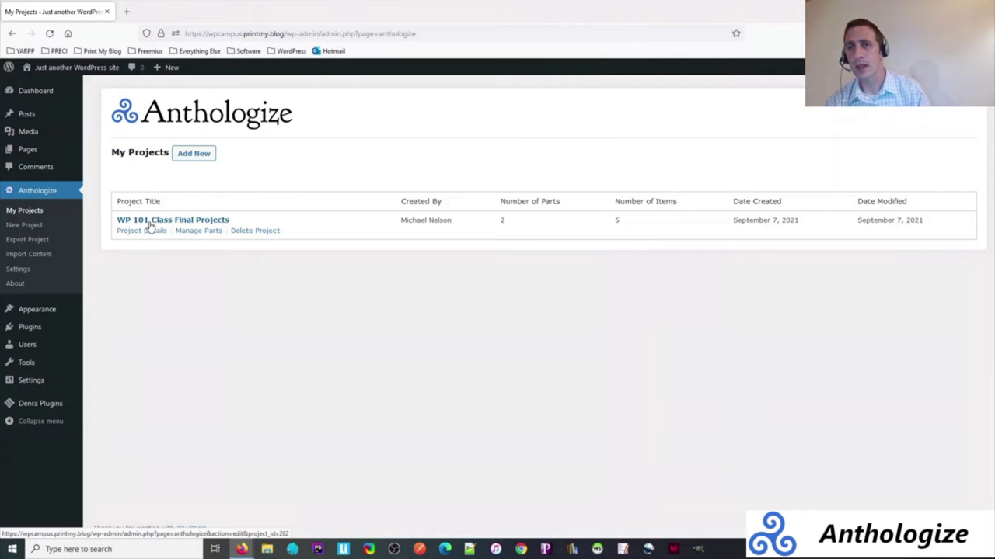
- In the project editor, move School Announcements up and drag the magazine post into Student Projects
{"action": "left_click", "coordinate": [188, 235]}
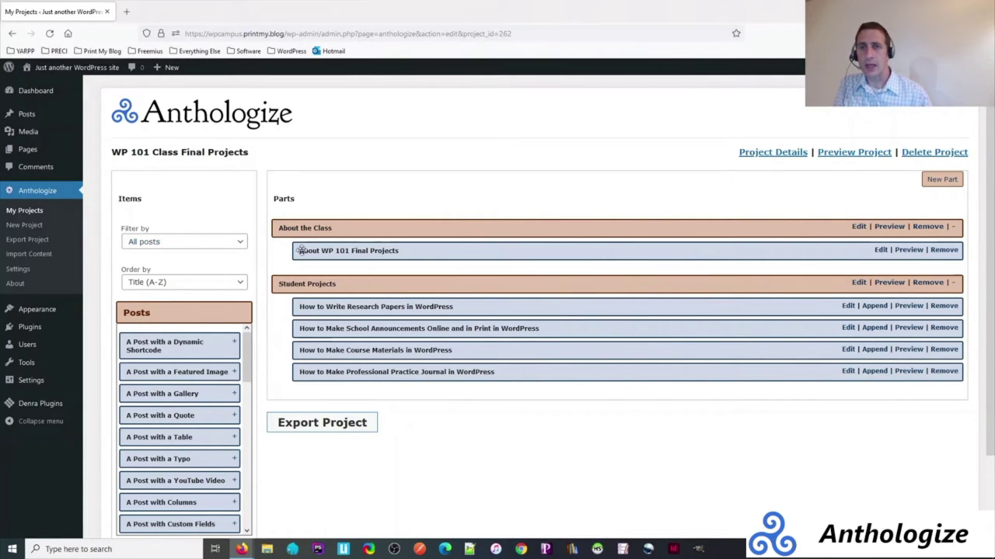
{"action": "mouse_move", "coordinate": [342, 329]}
{"action": "left_mouse_down"}
{"action": "mouse_move", "coordinate": [344, 307]}
{"action": "mouse_move", "coordinate": [344, 328]}
{"action": "left_mouse_up"}
{"action": "scroll", "coordinate": [233, 311], "scroll_direction": "down", "scroll_amount": 1}
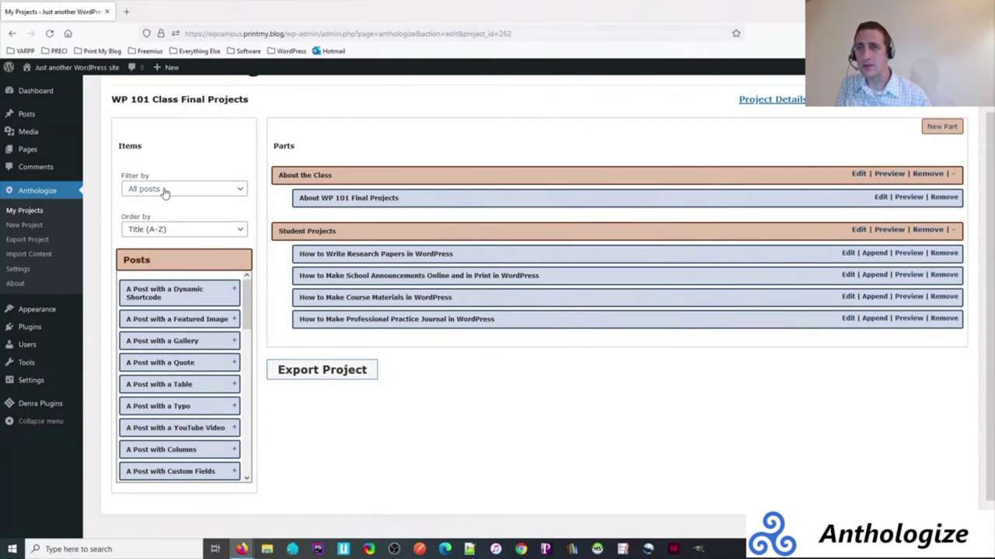
{"action": "left_click", "coordinate": [165, 191]}
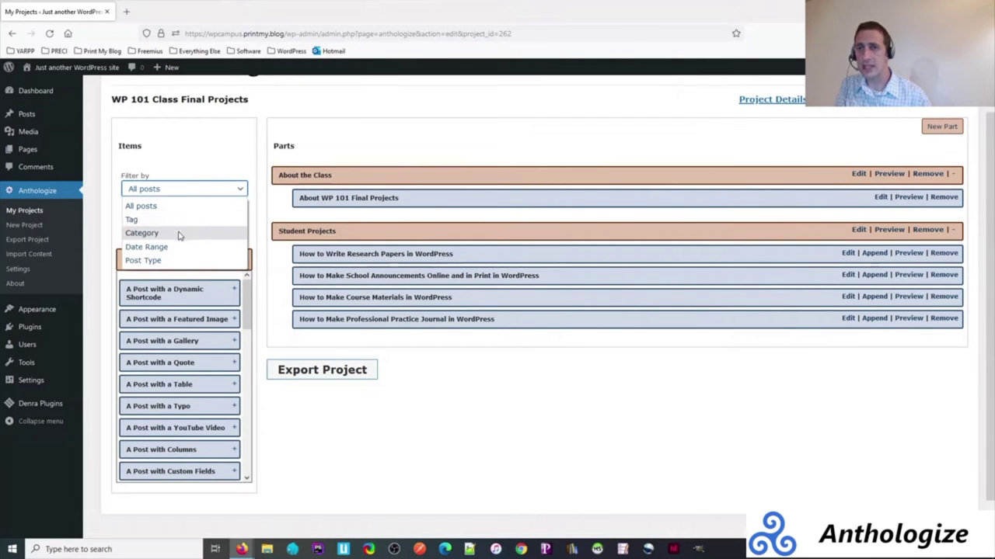
{"action": "left_click", "coordinate": [174, 163]}
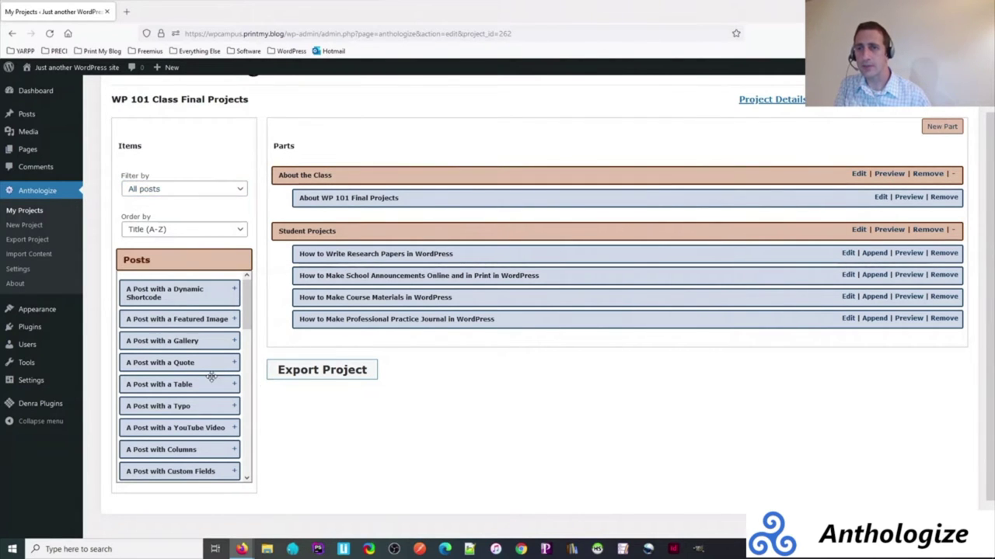
{"action": "scroll", "coordinate": [213, 380], "scroll_direction": "down", "scroll_amount": 2}
{"action": "scroll", "coordinate": [211, 379], "scroll_direction": "down", "scroll_amount": 4}
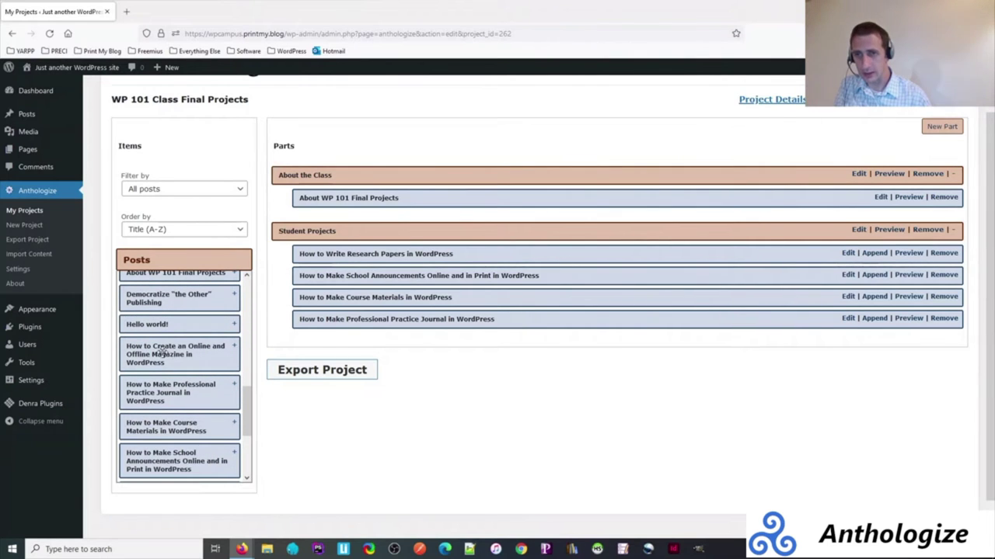
{"action": "left_click_drag", "start_coordinate": [155, 352], "coordinate": [371, 344]}
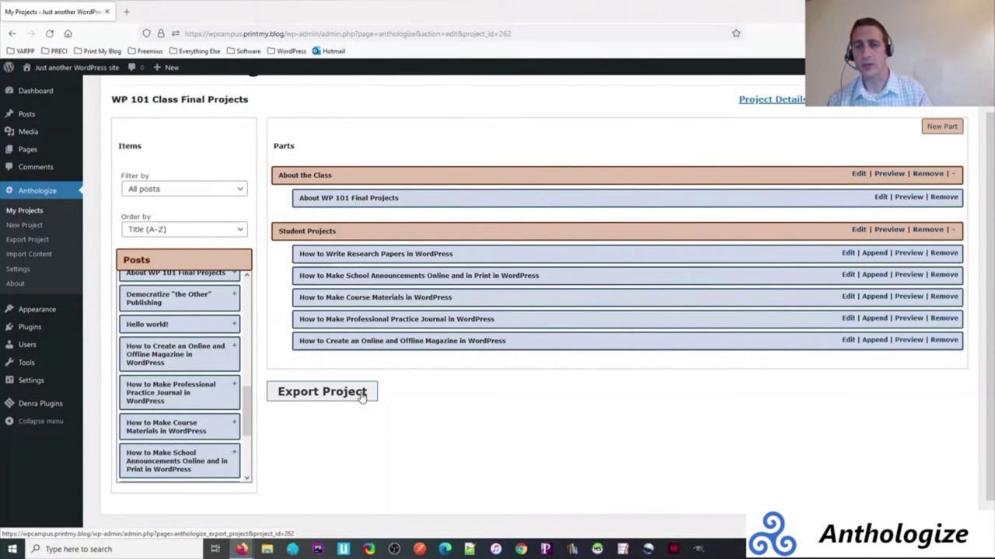
- Export WP 101 Class Final Projects as a PDF with page breaks before parts and items
{"action": "left_click", "coordinate": [322, 392]}
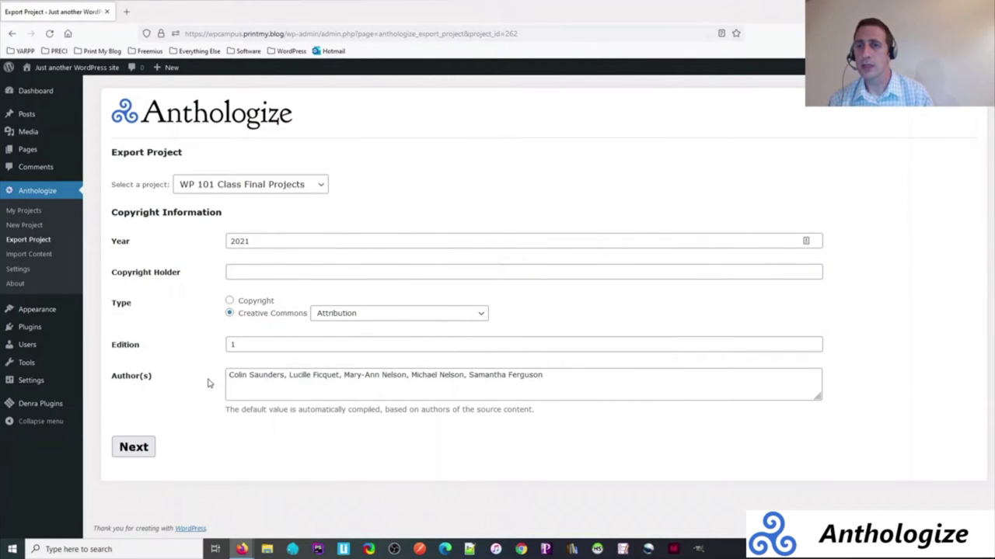
{"action": "left_click", "coordinate": [145, 448]}
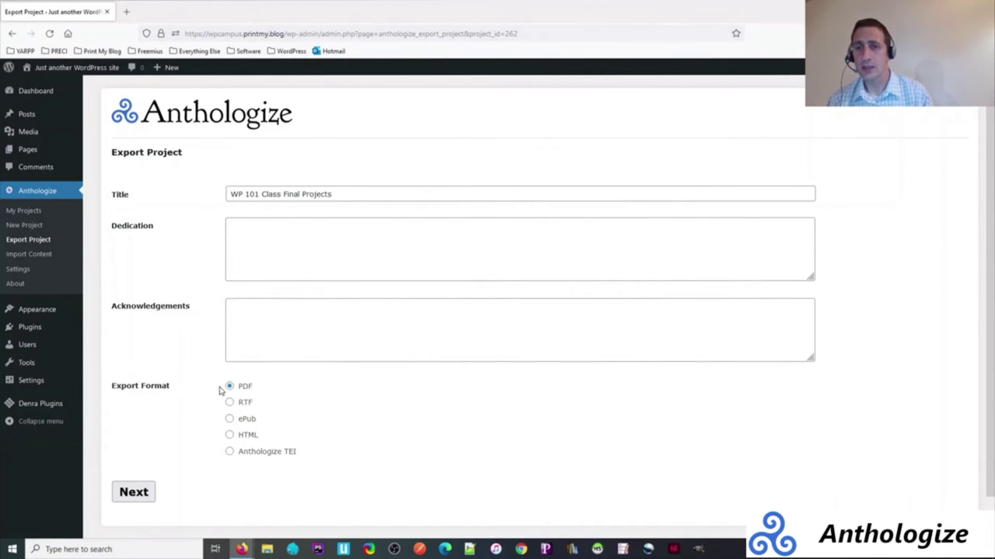
{"action": "left_click", "coordinate": [125, 497]}
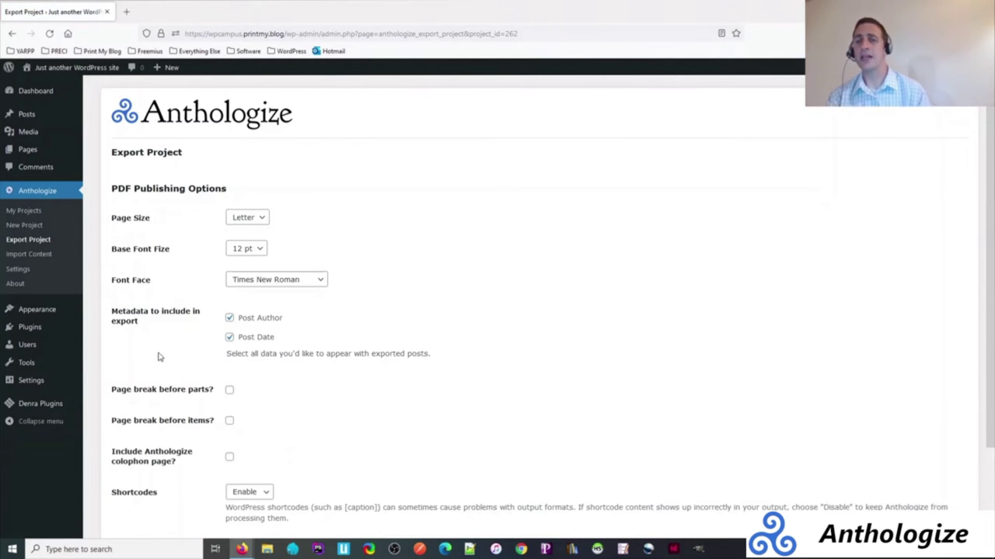
{"action": "scroll", "coordinate": [171, 342], "scroll_direction": "down", "scroll_amount": 1}
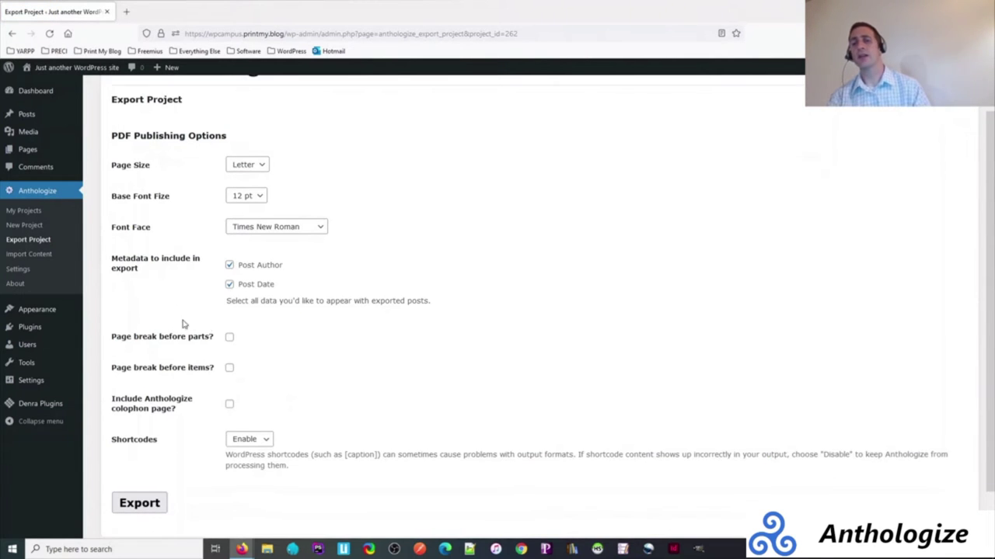
{"action": "left_click", "coordinate": [230, 340]}
{"action": "left_click", "coordinate": [229, 371]}
{"action": "left_click", "coordinate": [145, 510]}
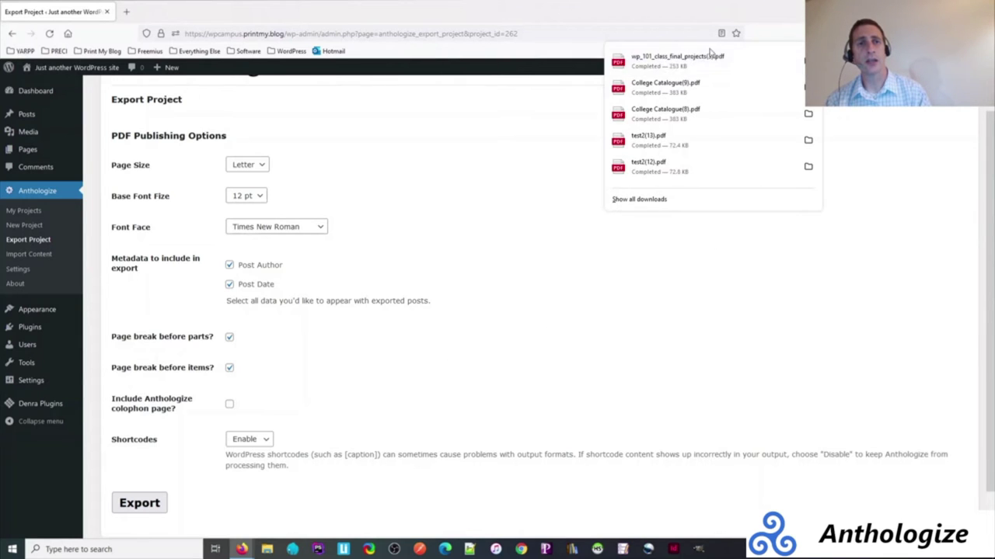
- Open wp_101_class_final_projects(3).pdf and scroll through its 10 pages of contents and chapters
{"action": "left_click", "coordinate": [688, 59]}
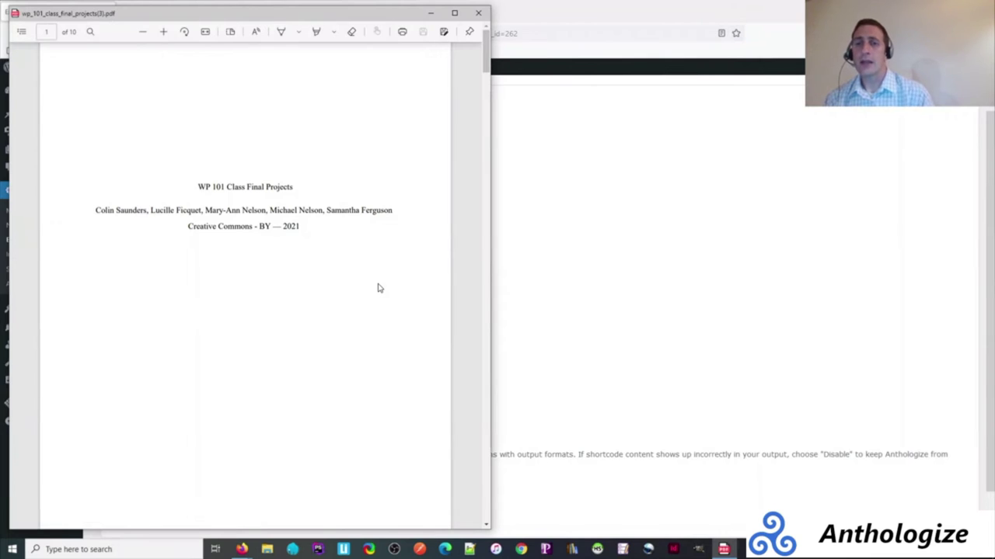
{"action": "scroll", "coordinate": [379, 289], "scroll_direction": "down", "scroll_amount": 1}
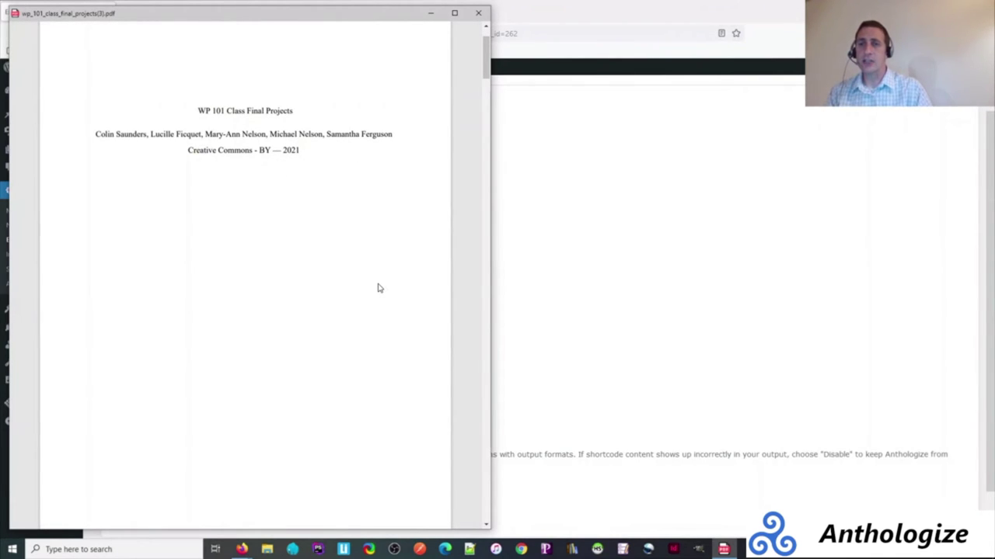
{"action": "scroll", "coordinate": [379, 288], "scroll_direction": "down", "scroll_amount": 6}
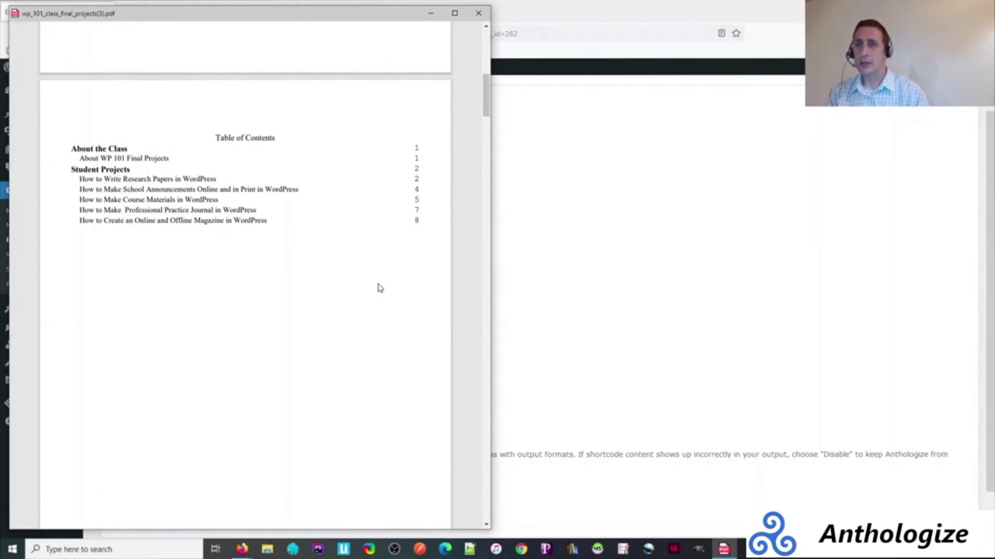
{"action": "scroll", "coordinate": [379, 289], "scroll_direction": "down", "scroll_amount": 2}
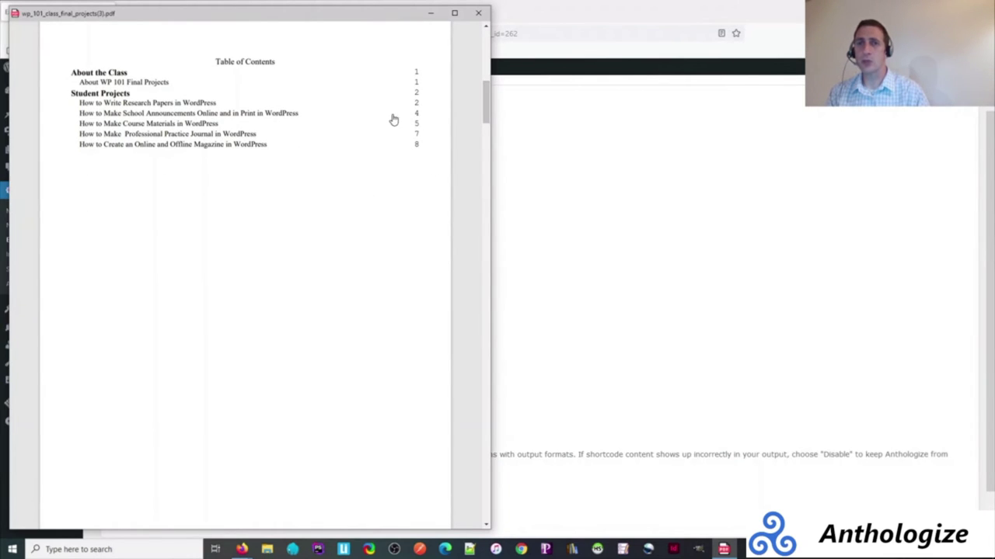
{"action": "scroll", "coordinate": [398, 167], "scroll_direction": "down", "scroll_amount": 14}
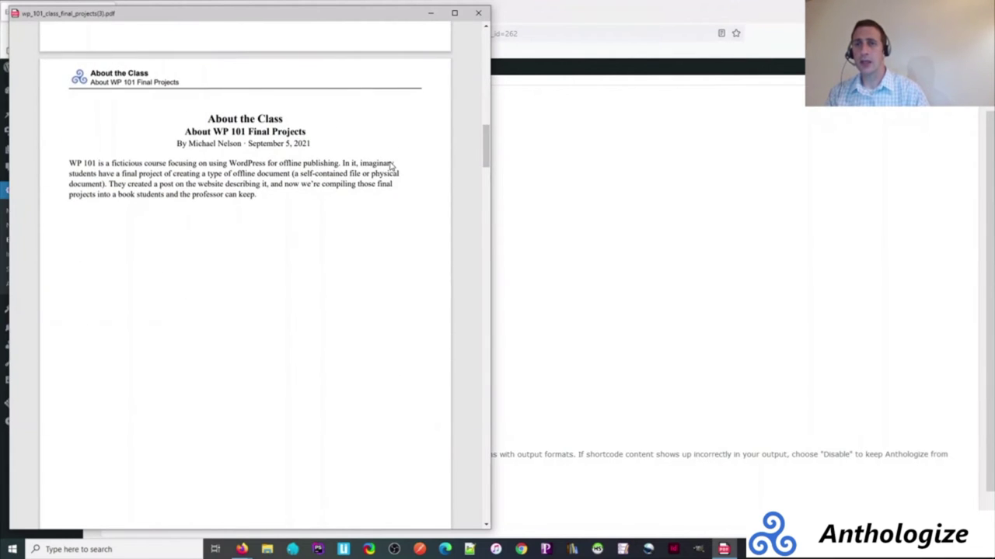
{"action": "scroll", "coordinate": [390, 166], "scroll_direction": "down", "scroll_amount": 12}
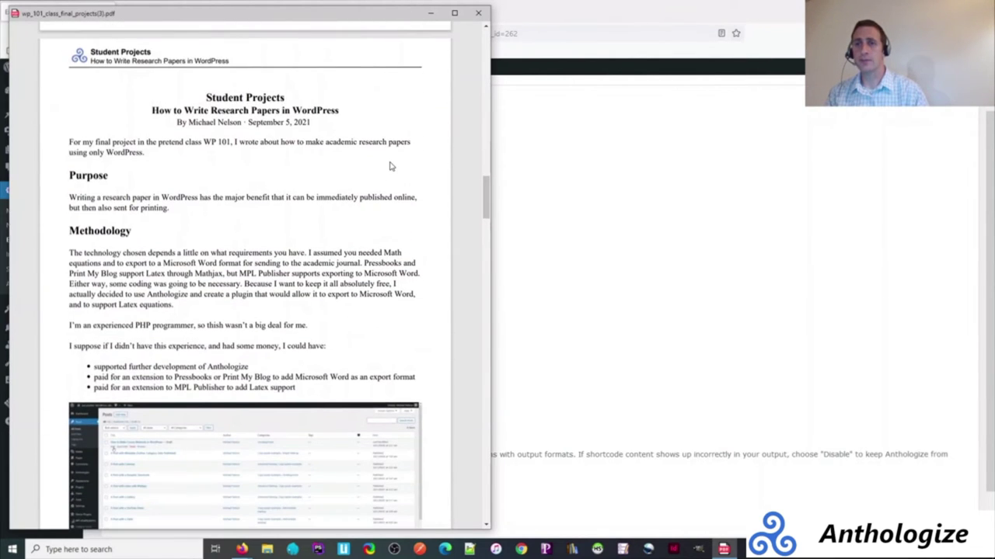
{"action": "scroll", "coordinate": [235, 315], "scroll_direction": "down", "scroll_amount": 6}
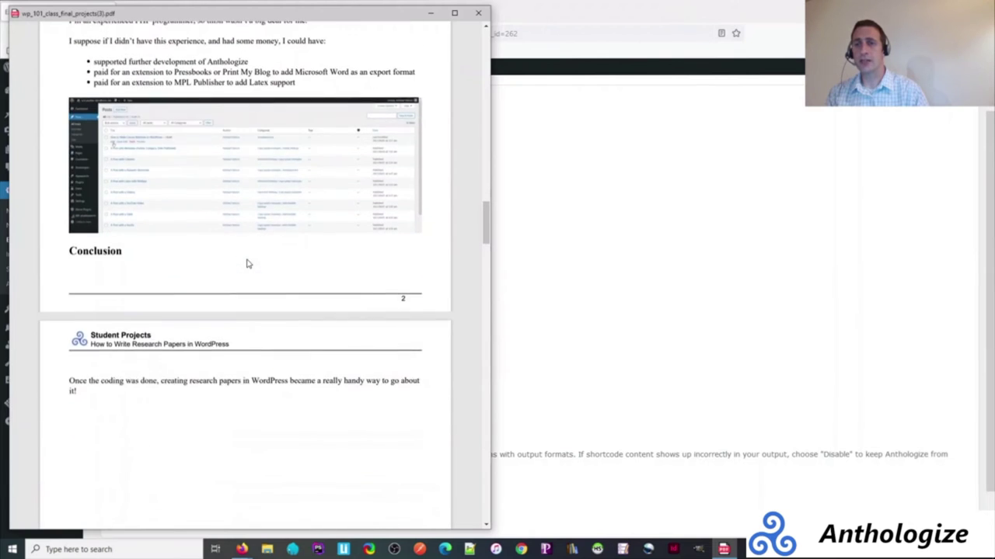
{"action": "scroll", "coordinate": [243, 270], "scroll_direction": "up", "scroll_amount": 3}
{"action": "scroll", "coordinate": [238, 271], "scroll_direction": "down", "scroll_amount": 20}
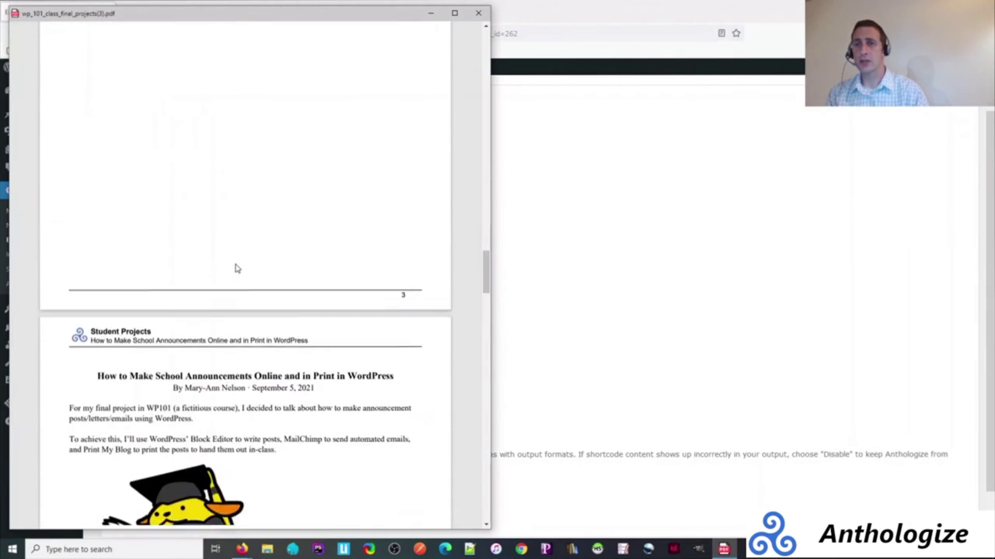
{"action": "scroll", "coordinate": [235, 264], "scroll_direction": "up", "scroll_amount": 6}
{"action": "scroll", "coordinate": [232, 264], "scroll_direction": "down", "scroll_amount": 2}
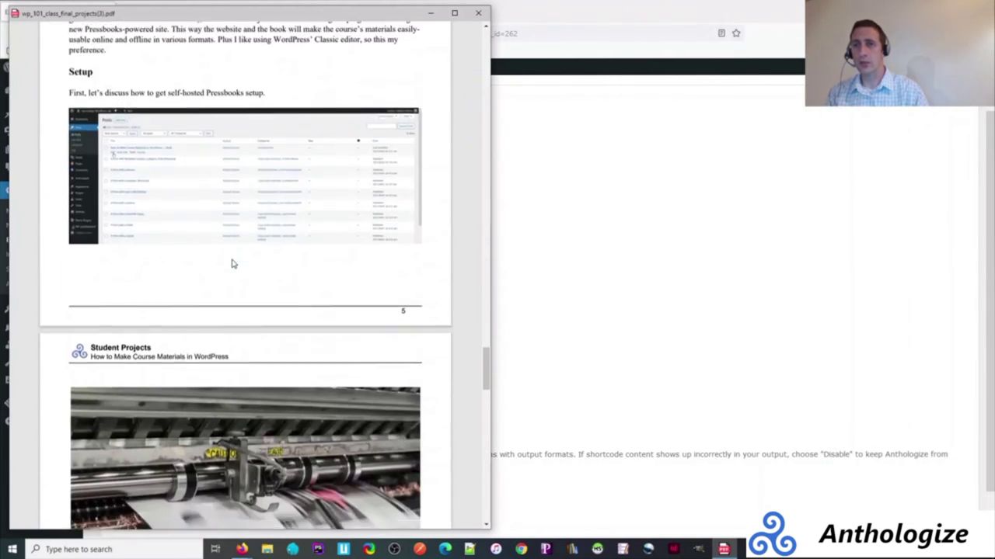
{"action": "scroll", "coordinate": [231, 265], "scroll_direction": "down", "scroll_amount": 7}
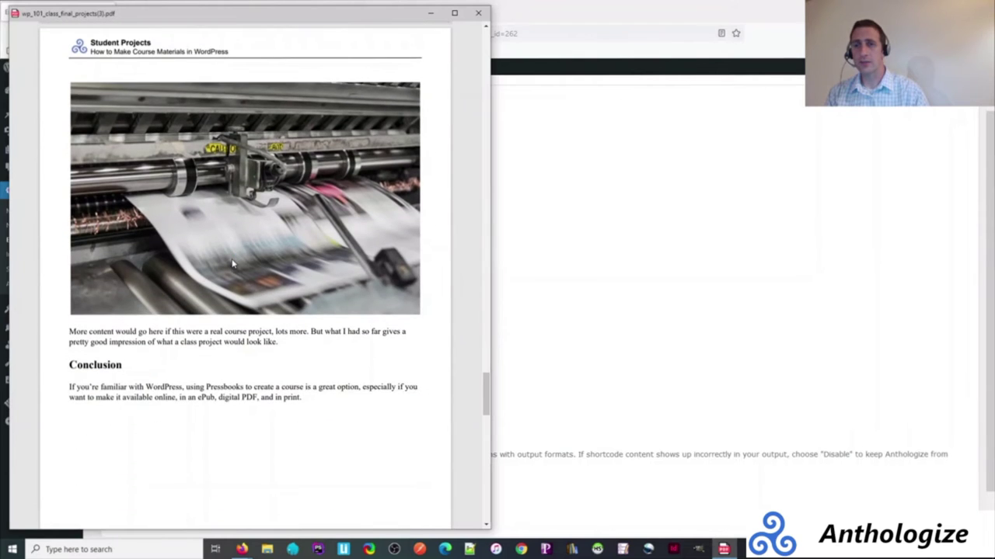
- Close the PDF viewer and navigate back to the Anthologize export format step
{"action": "left_click", "coordinate": [477, 13]}
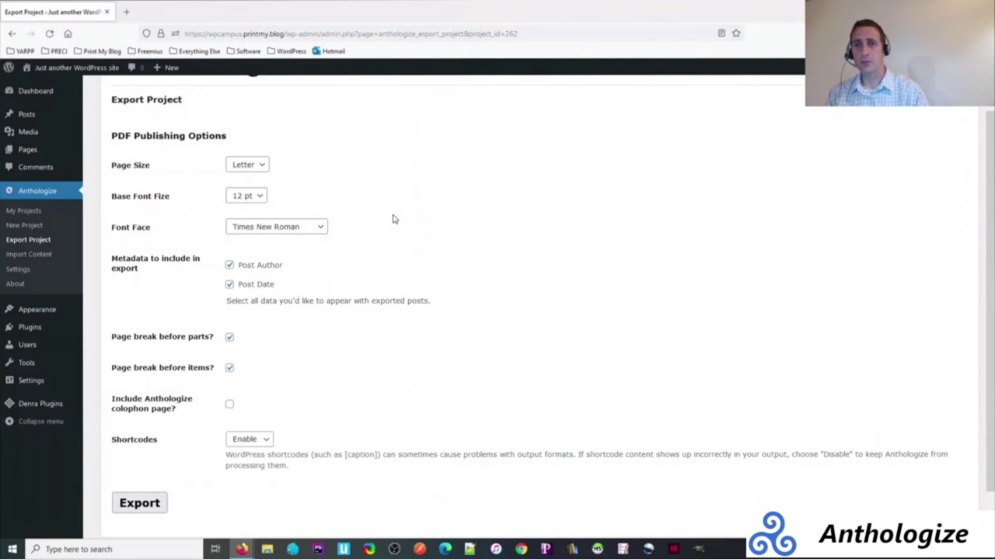
{"action": "left_click", "coordinate": [10, 35]}
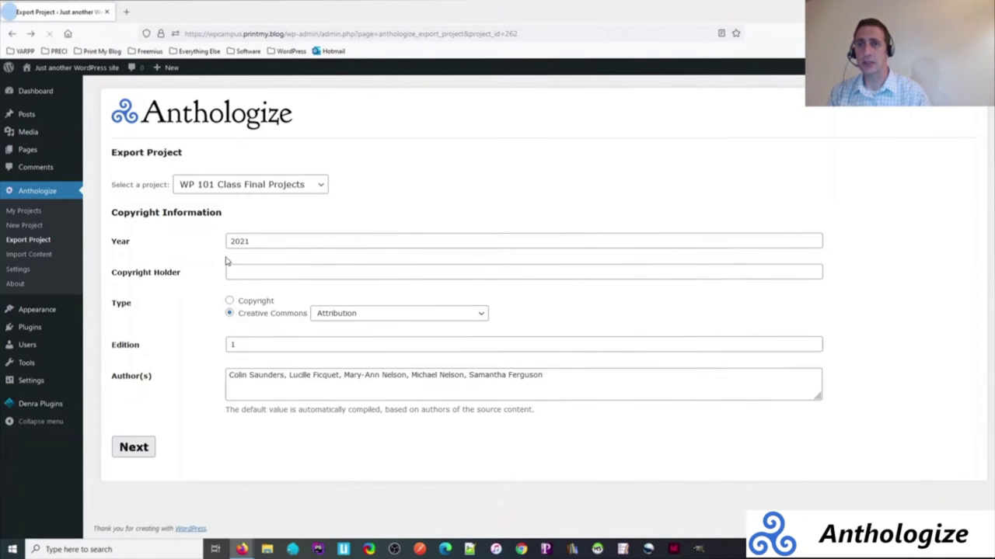
{"action": "left_click", "coordinate": [14, 35]}
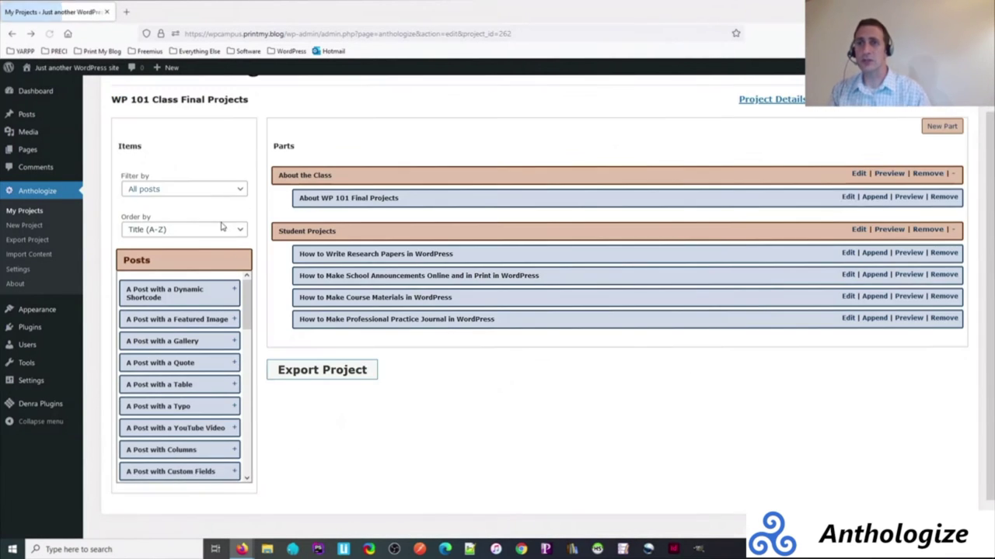
{"action": "mouse_move", "coordinate": [55, 74]}
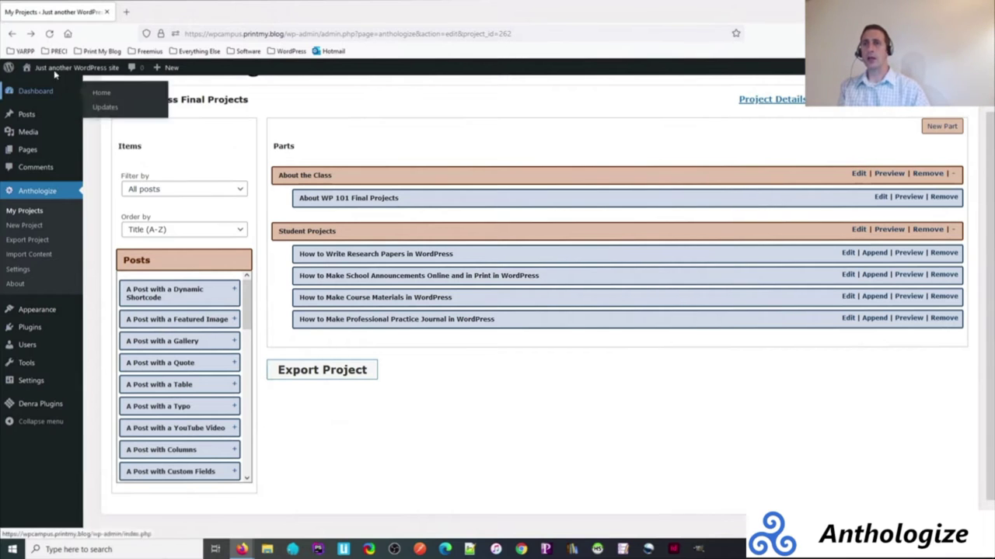
{"action": "left_click", "coordinate": [31, 34]}
{"action": "left_click", "coordinate": [30, 33]}
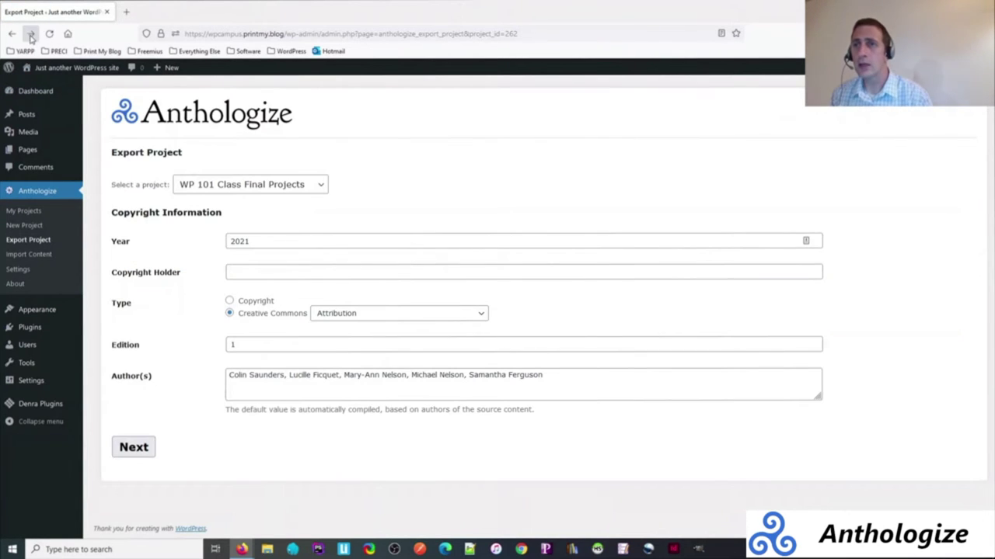
- Choose ePub as the format and export the project
{"action": "scroll", "coordinate": [227, 362], "scroll_direction": "down", "scroll_amount": 1}
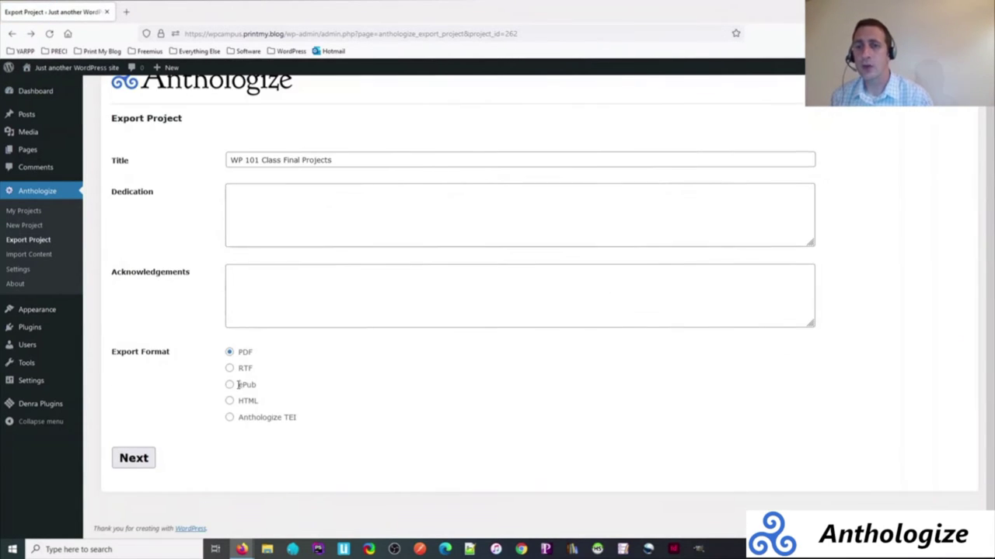
{"action": "left_click", "coordinate": [229, 386]}
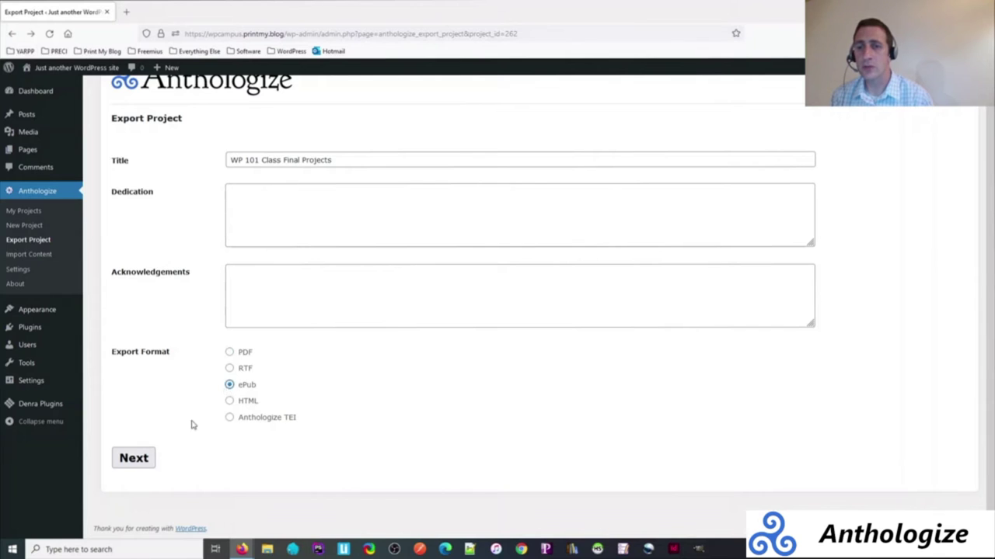
{"action": "left_click", "coordinate": [134, 459]}
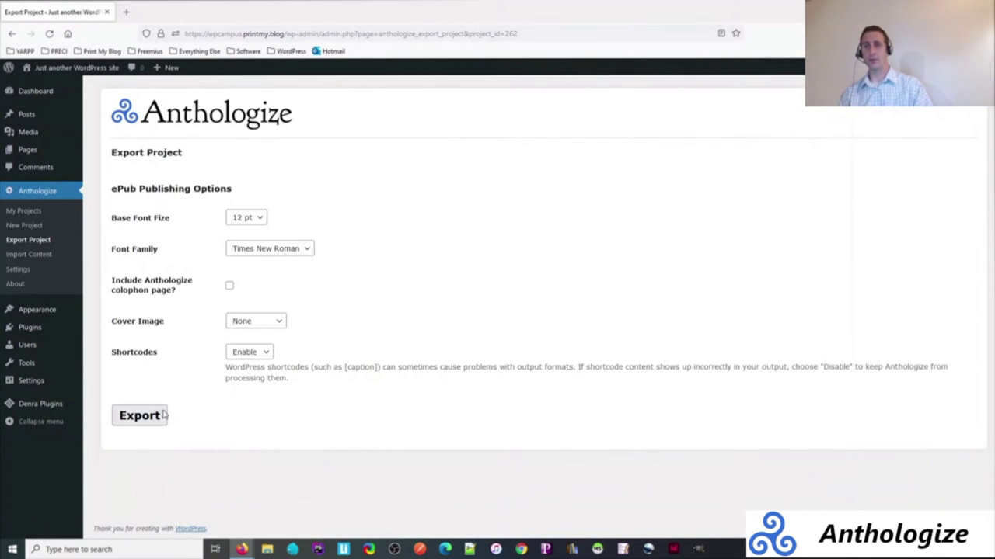
{"action": "left_click", "coordinate": [153, 420]}
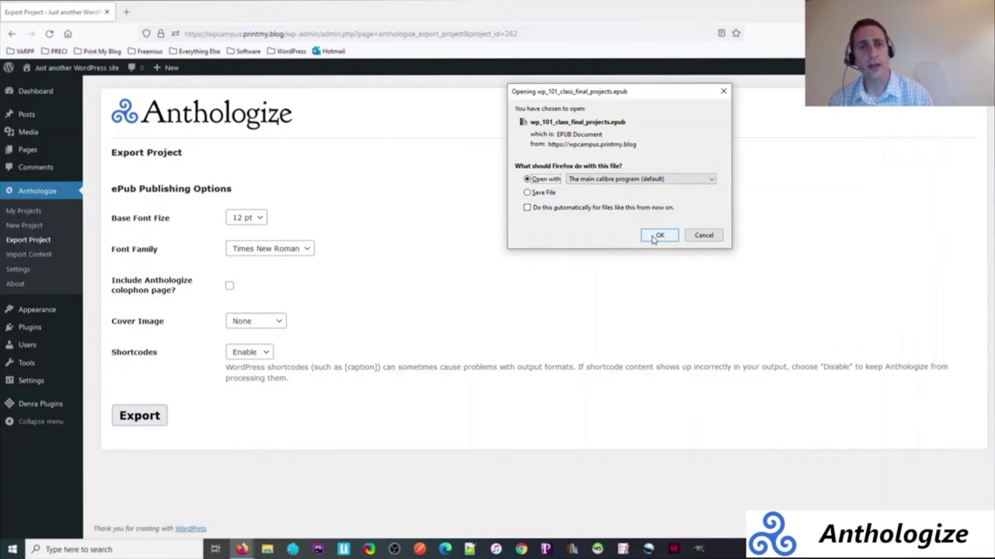
- Add the downloaded ePub to the calibre library despite duplicates and open it for reading
{"action": "left_click", "coordinate": [657, 236]}
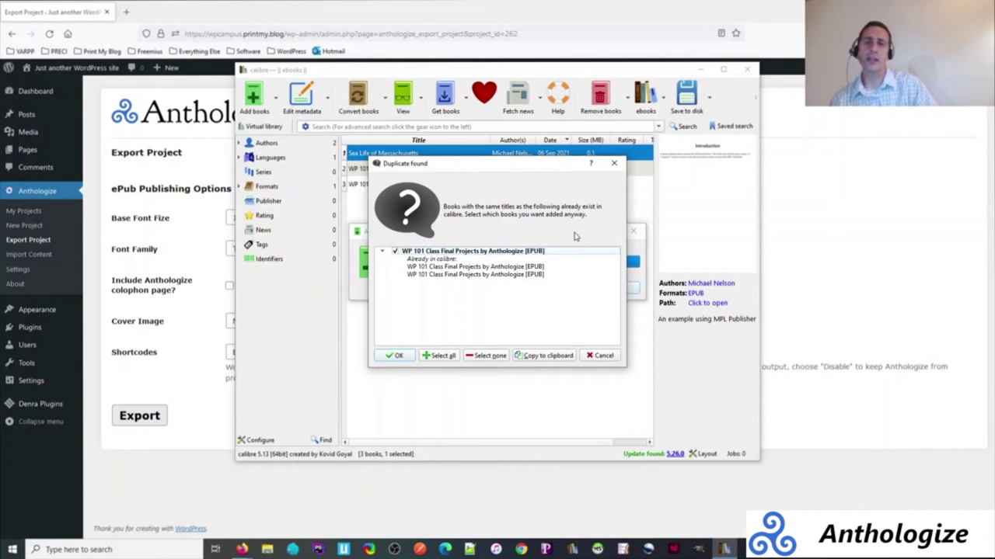
{"action": "left_click", "coordinate": [397, 356]}
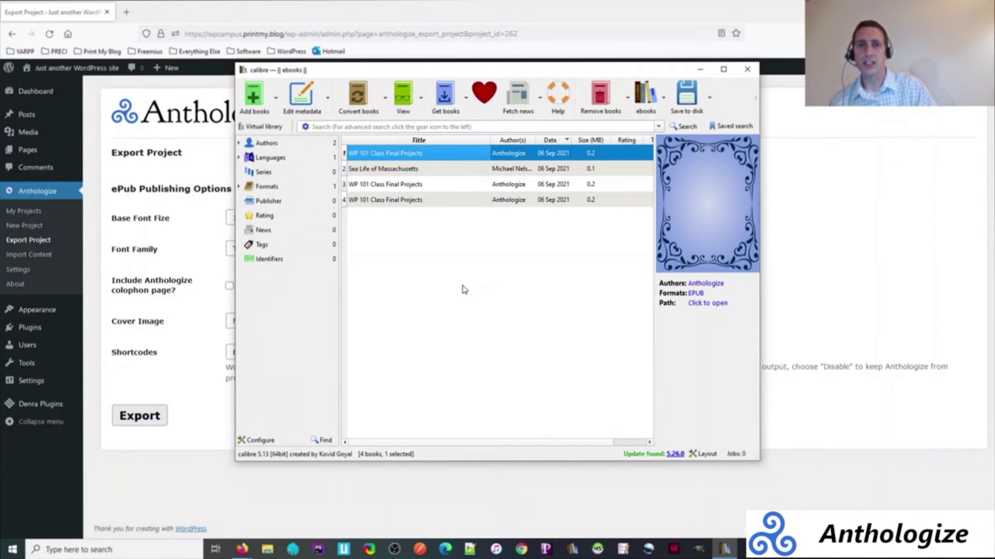
{"action": "key", "text": "v"}
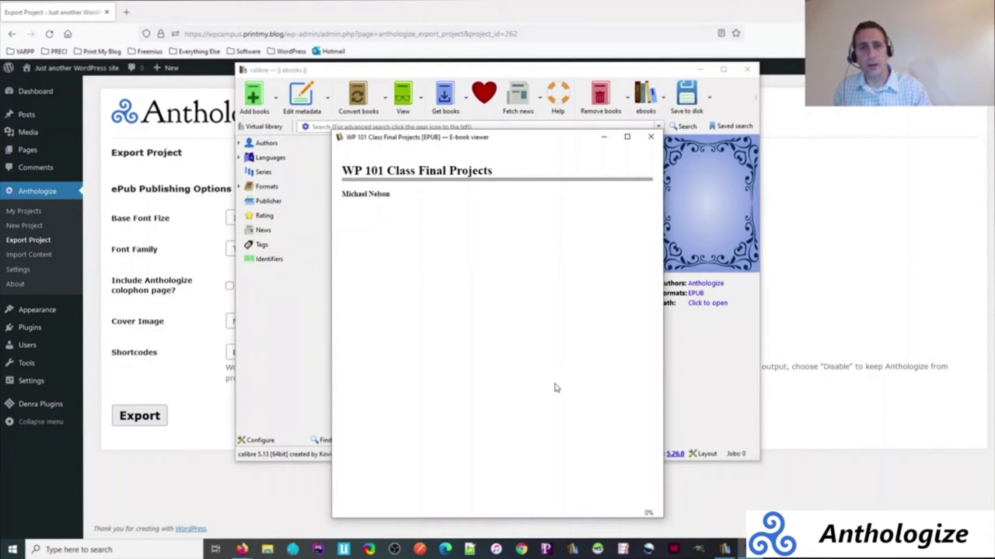
- Page through the EPUB in the viewer, select and deselect the Purpose paragraph, then close the viewer
{"action": "scroll", "coordinate": [556, 307], "scroll_direction": "down", "scroll_amount": 1}
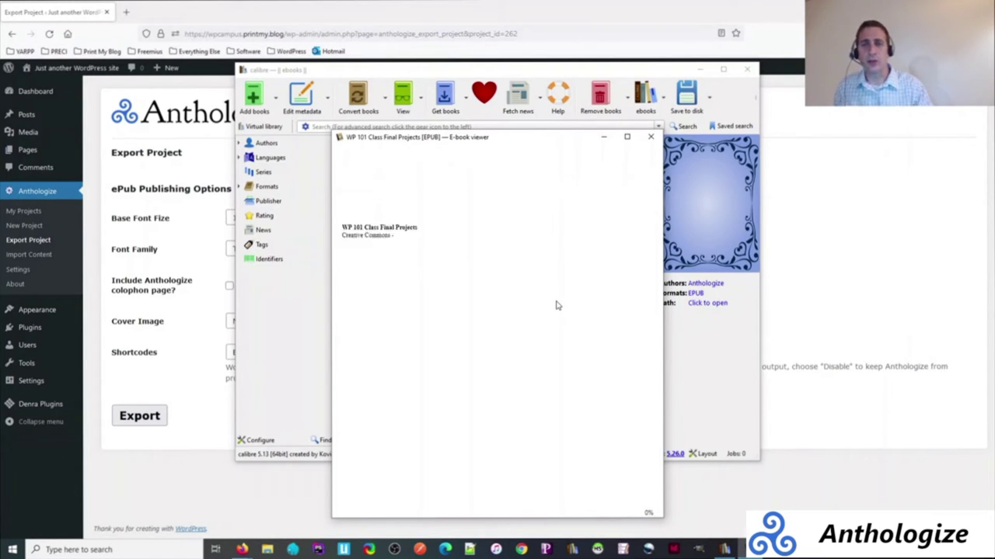
{"action": "scroll", "coordinate": [556, 304], "scroll_direction": "down", "scroll_amount": 2}
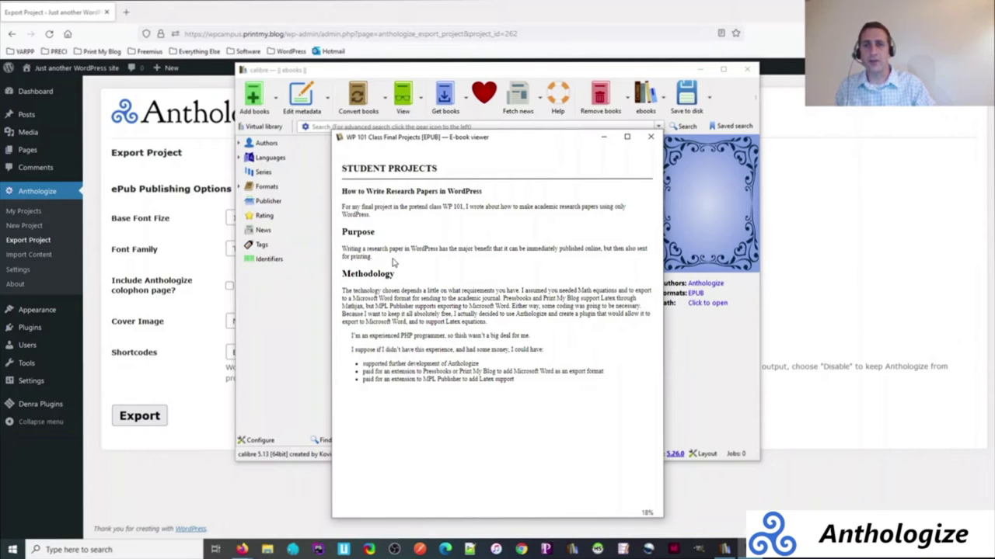
{"action": "left_click_drag", "start_coordinate": [392, 262], "coordinate": [368, 231]}
{"action": "left_click", "coordinate": [459, 282]}
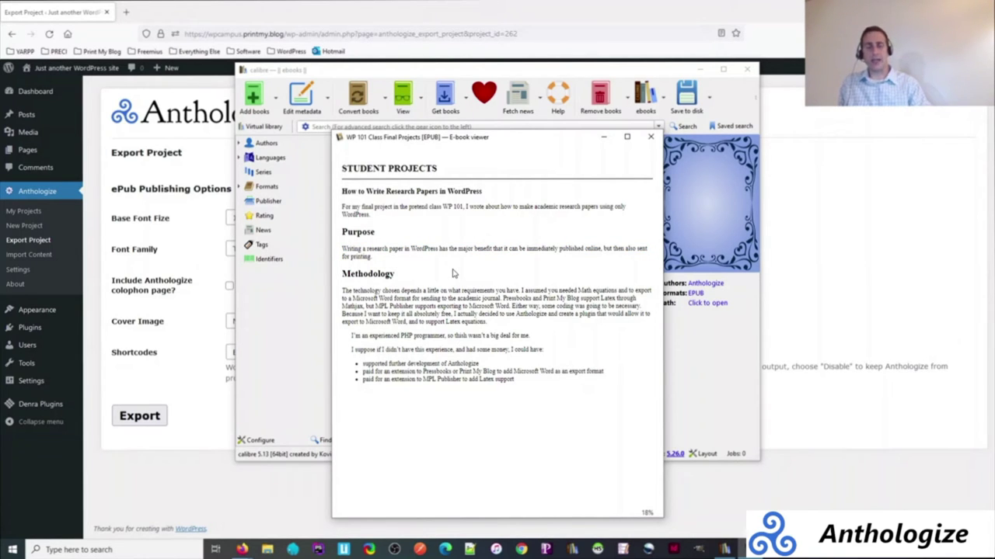
{"action": "left_click", "coordinate": [651, 140]}
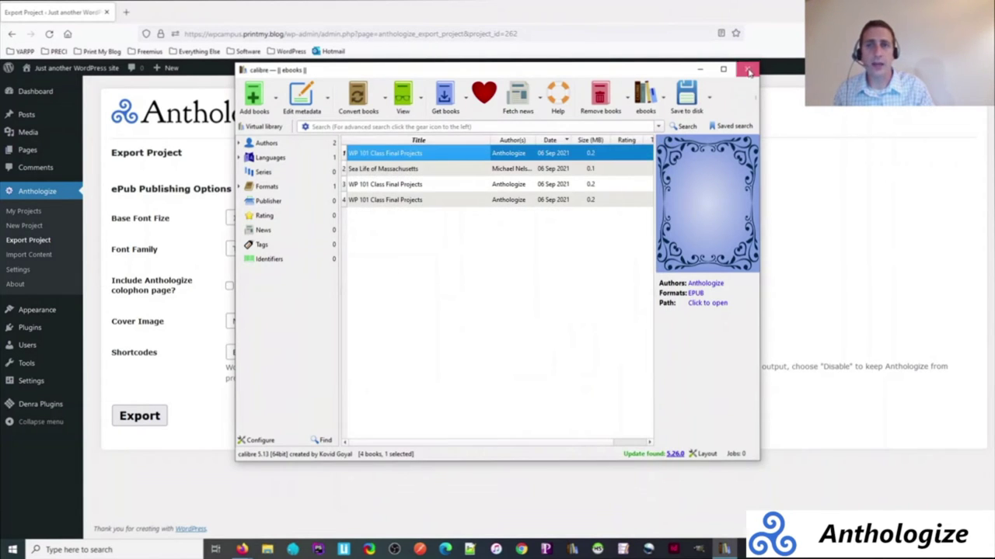
- Close calibre and activate the MPL - Publisher plugin on the Plugins page
{"action": "left_click", "coordinate": [748, 72]}
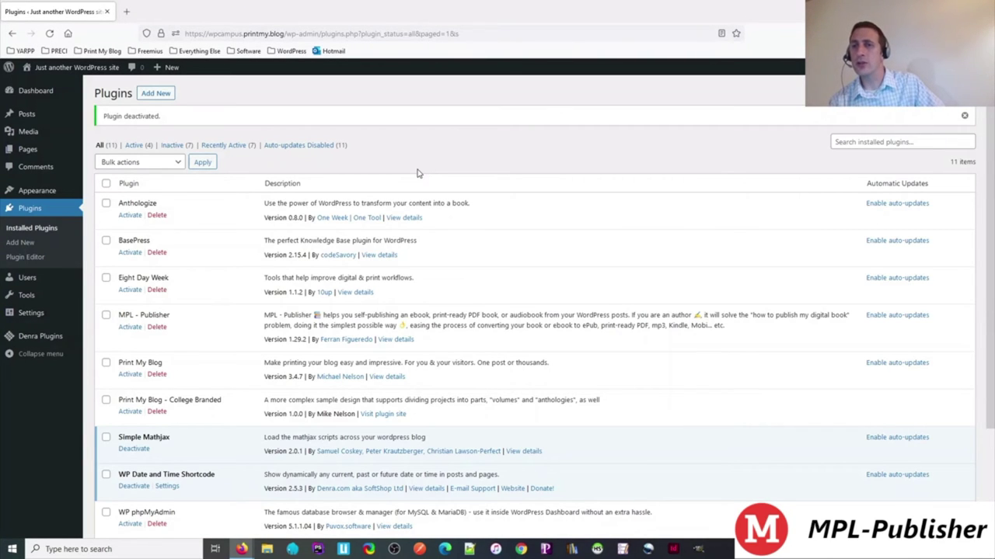
{"action": "left_click", "coordinate": [130, 327]}
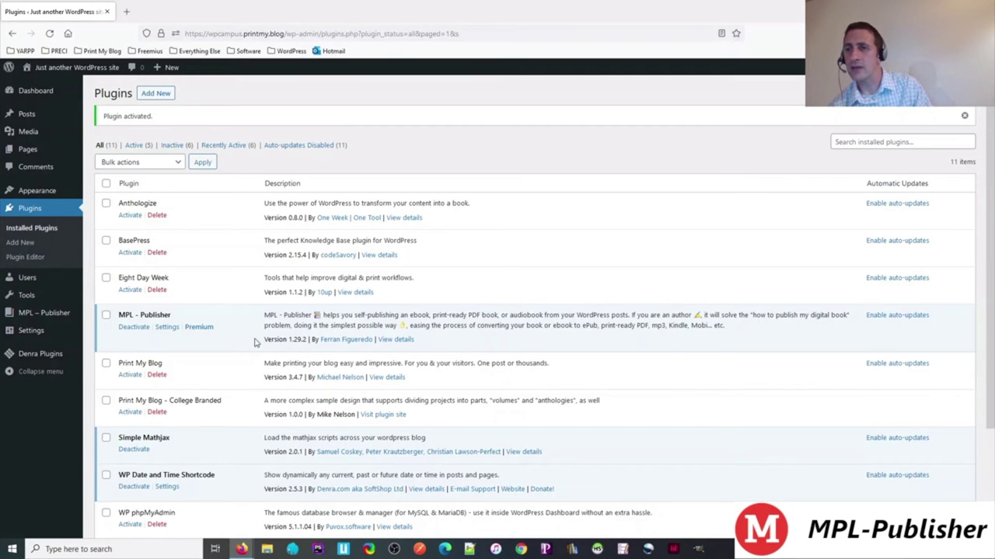
- Open MPL – Publisher's Publish eBook page and check its post type, status and category filters
{"action": "left_click", "coordinate": [45, 312]}
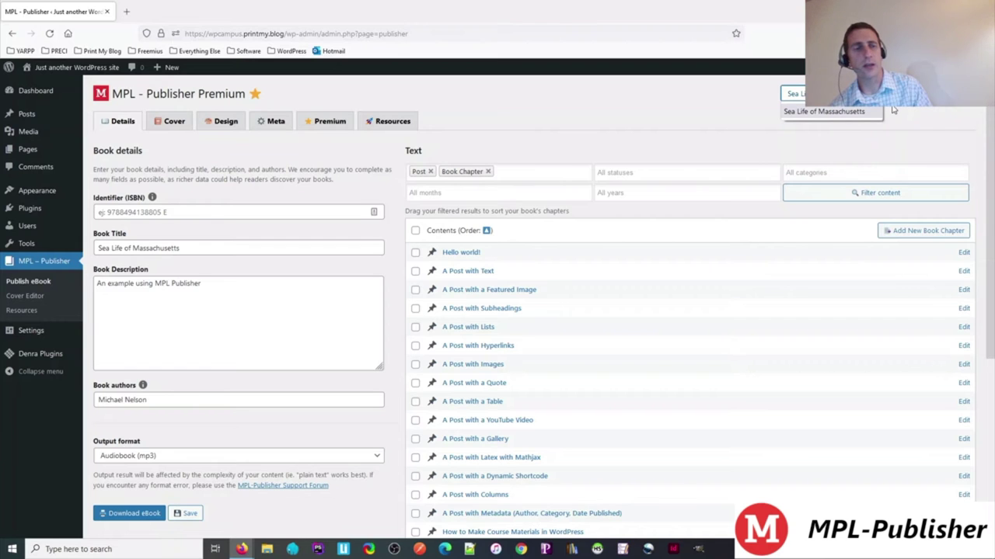
{"action": "scroll", "coordinate": [551, 270], "scroll_direction": "down", "scroll_amount": 2}
{"action": "scroll", "coordinate": [539, 264], "scroll_direction": "up", "scroll_amount": 3}
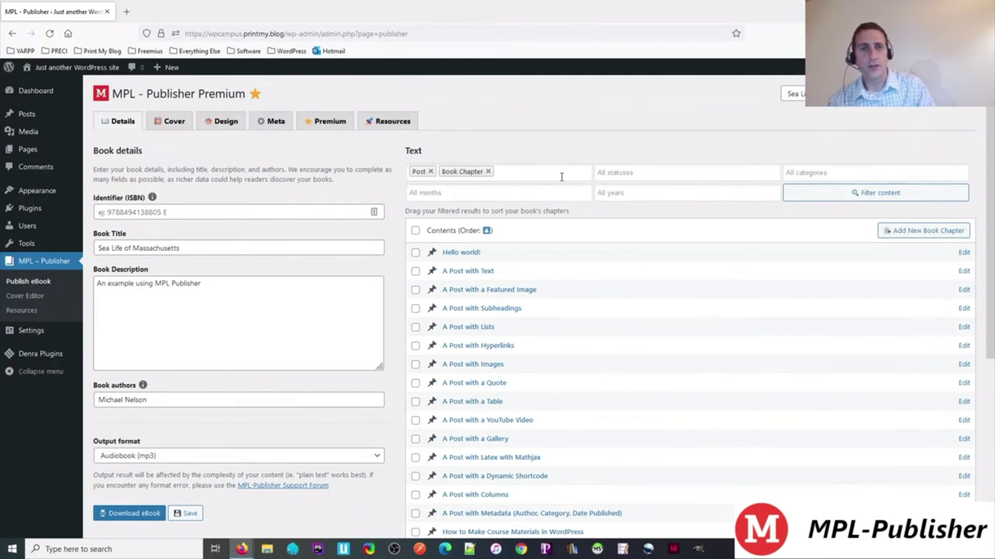
{"action": "left_click", "coordinate": [559, 176]}
{"action": "left_click", "coordinate": [637, 173]}
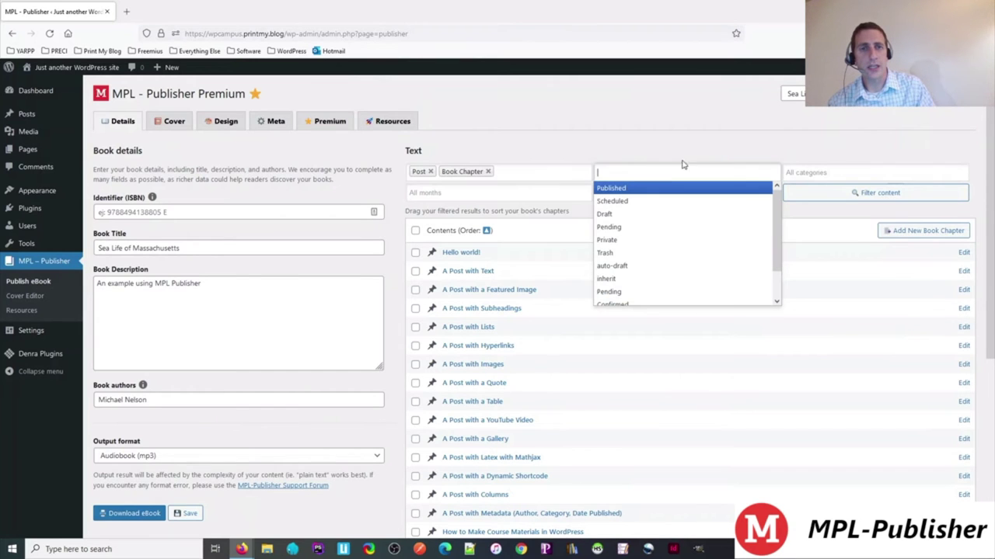
{"action": "left_click", "coordinate": [815, 169]}
{"action": "left_click", "coordinate": [809, 155]}
{"action": "scroll", "coordinate": [451, 388], "scroll_direction": "down", "scroll_amount": 4}
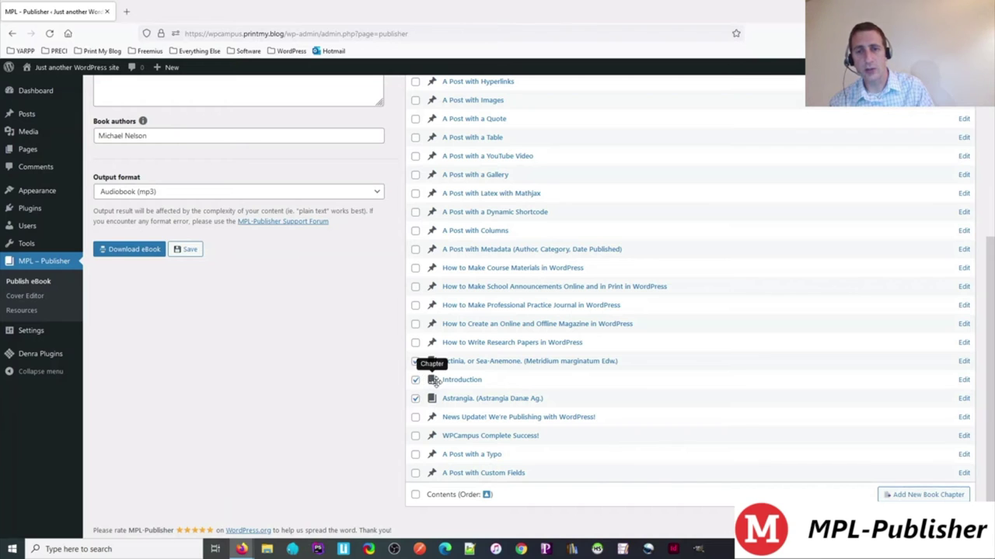
- Move the Introduction chapter above Actinia and set the output format to PDF File
{"action": "mouse_move", "coordinate": [432, 379]}
{"action": "left_mouse_down"}
{"action": "mouse_move", "coordinate": [432, 351]}
{"action": "mouse_move", "coordinate": [432, 360]}
{"action": "left_mouse_up"}
{"action": "left_click", "coordinate": [193, 191]}
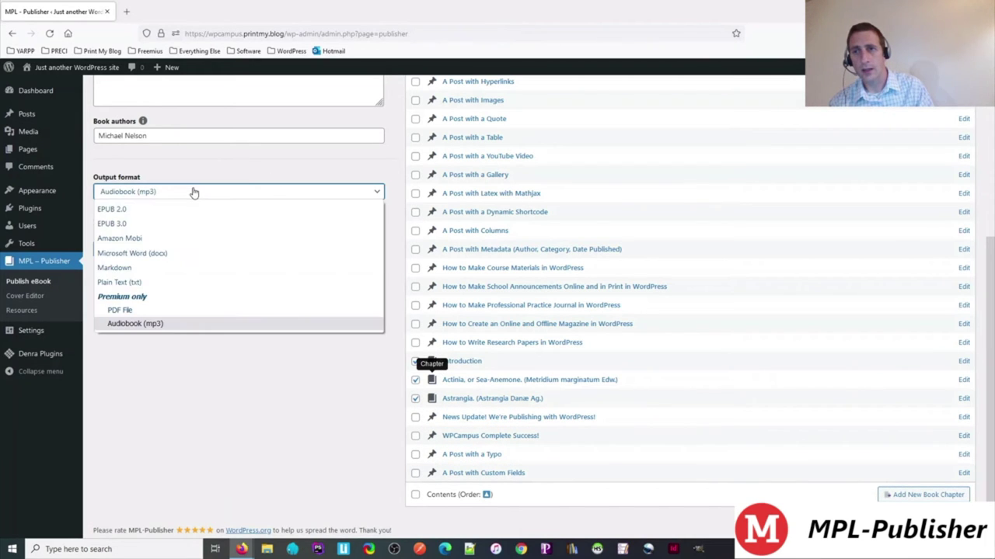
{"action": "left_click", "coordinate": [172, 310]}
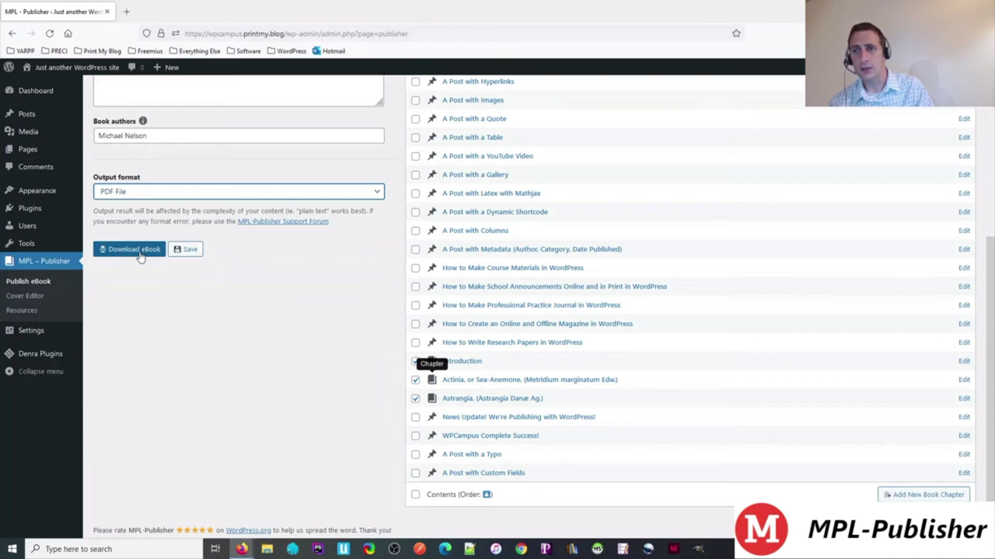
- Generate the Sea Life of Massachusetts PDF and save it to downloads
{"action": "left_click", "coordinate": [140, 255]}
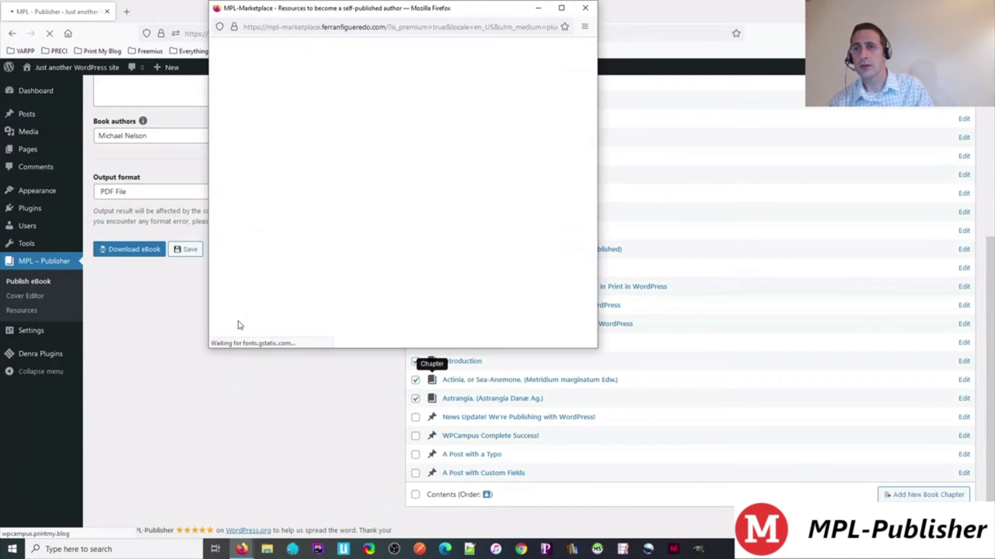
{"action": "left_click", "coordinate": [586, 9]}
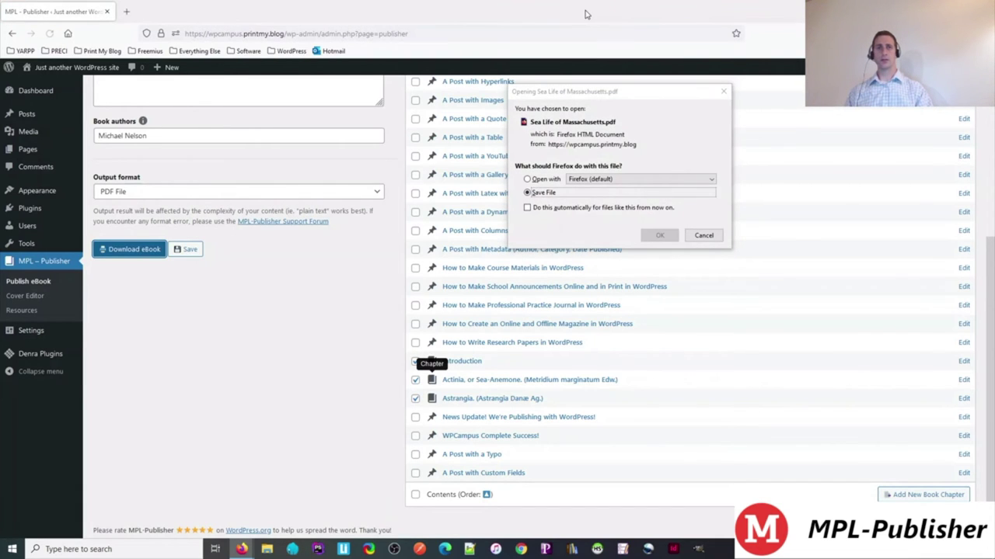
{"action": "left_click", "coordinate": [654, 244]}
{"action": "left_click", "coordinate": [657, 235]}
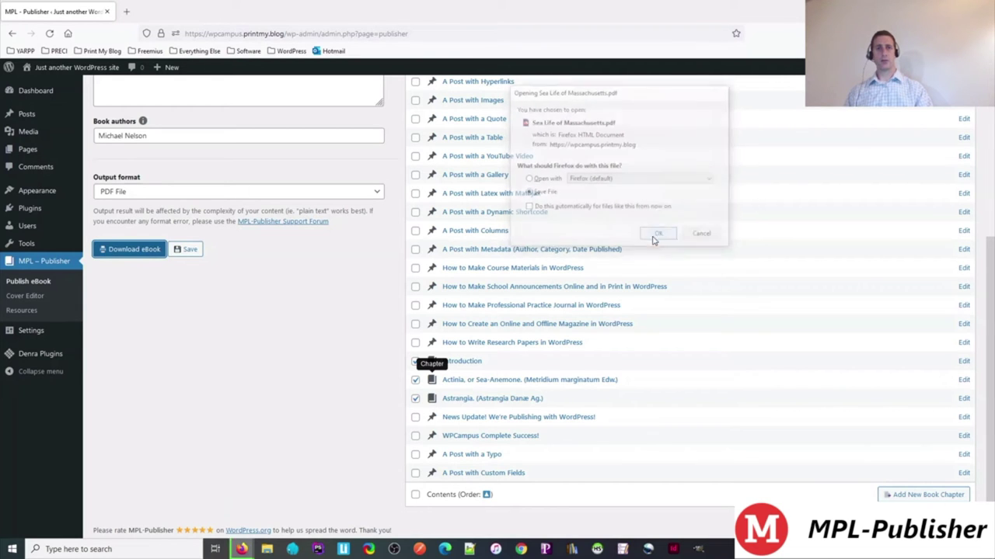
- Open the downloaded PDF in Edge and scroll through its 10 pages
{"action": "left_click", "coordinate": [666, 61]}
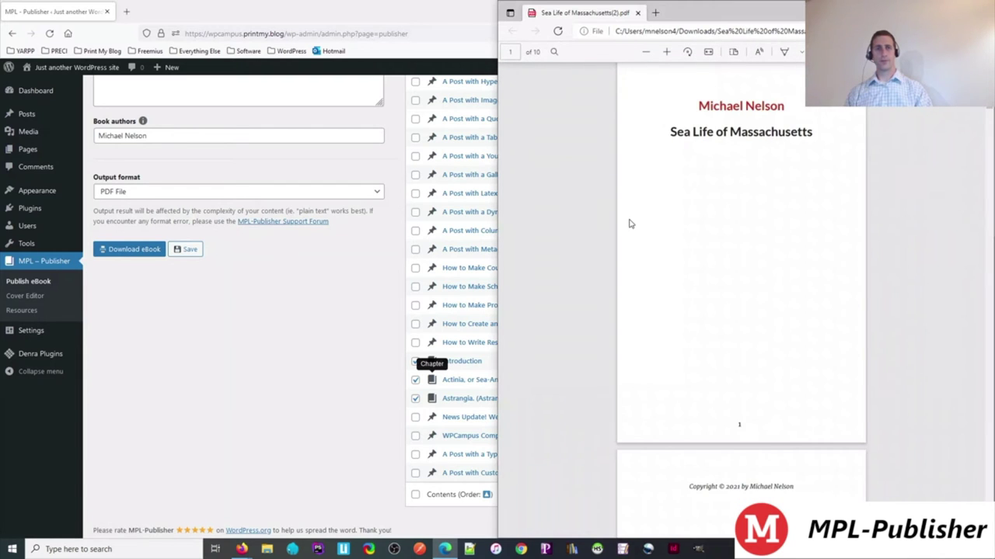
{"action": "scroll", "coordinate": [630, 223], "scroll_direction": "down", "scroll_amount": 10}
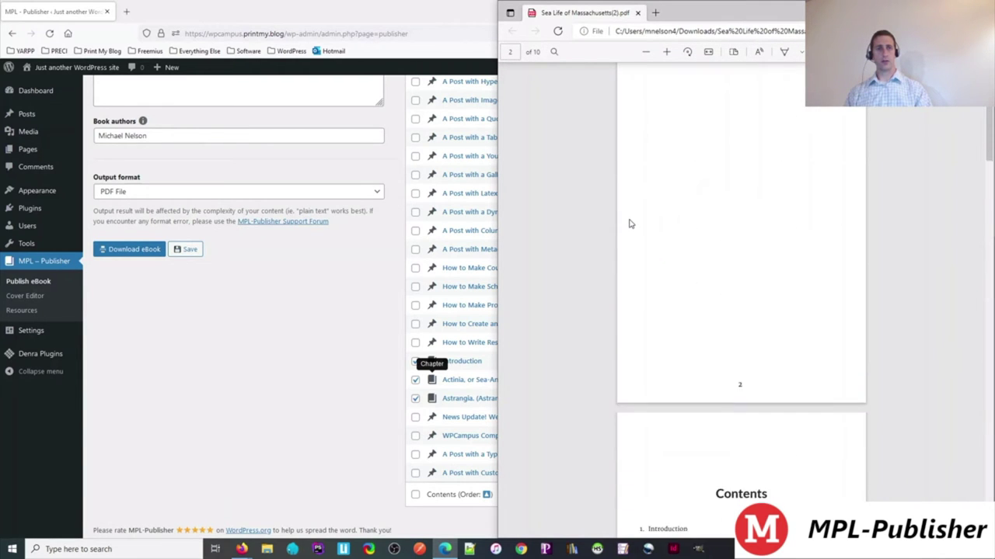
{"action": "scroll", "coordinate": [630, 224], "scroll_direction": "down", "scroll_amount": 8}
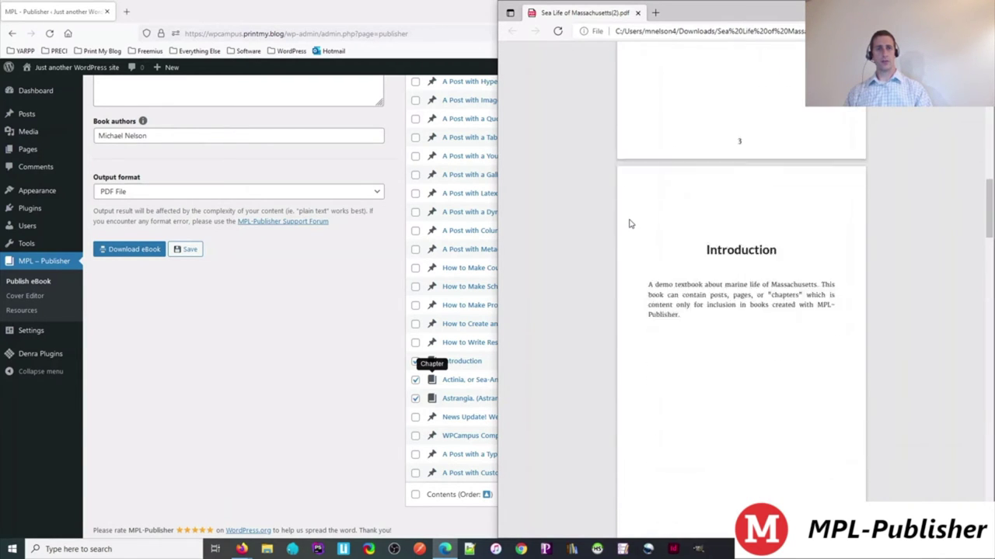
{"action": "scroll", "coordinate": [631, 224], "scroll_direction": "down", "scroll_amount": 8}
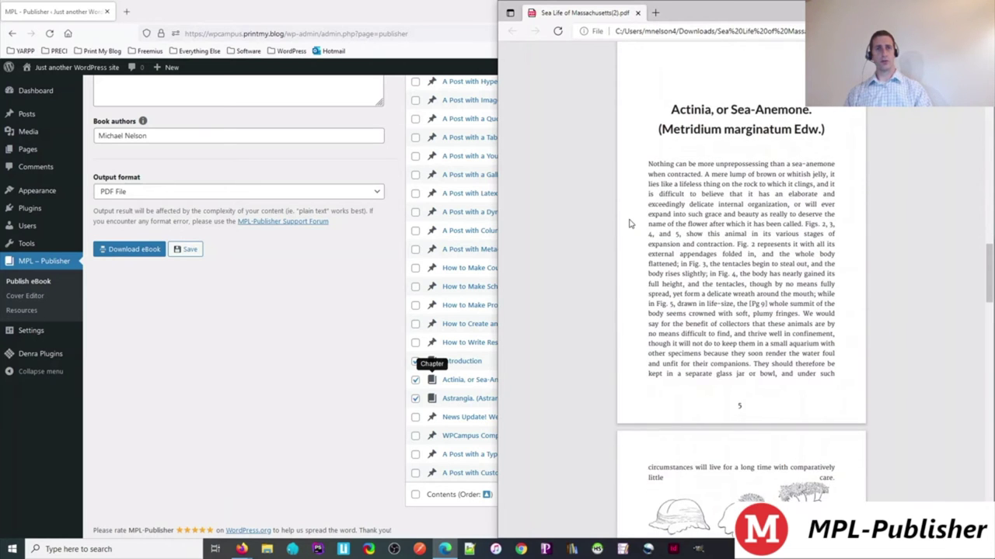
{"action": "scroll", "coordinate": [630, 224], "scroll_direction": "down", "scroll_amount": 4}
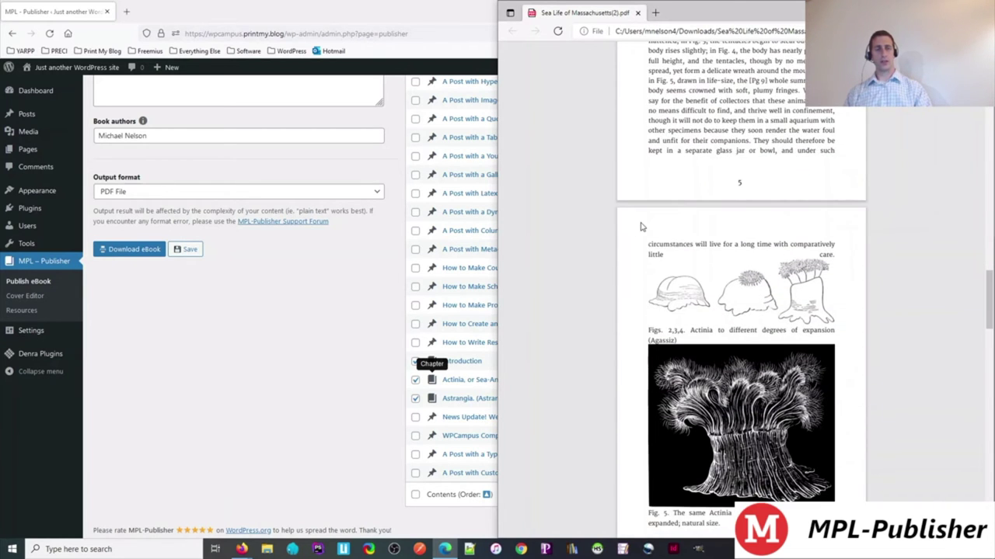
{"action": "scroll", "coordinate": [641, 226], "scroll_direction": "down", "scroll_amount": 10}
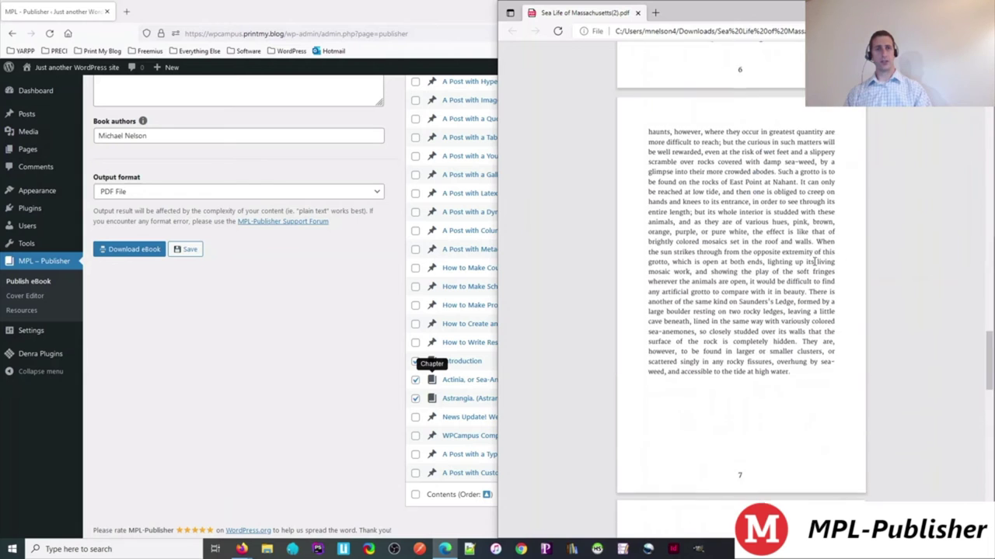
{"action": "scroll", "coordinate": [814, 261], "scroll_direction": "down", "scroll_amount": 6}
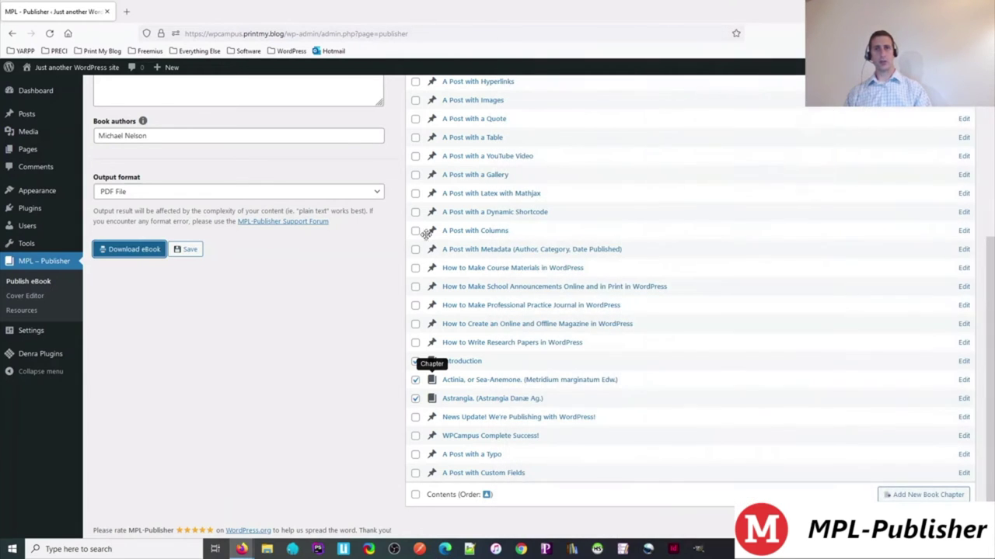
- Set the output format to Audiobook (mp3) and tick the Actinia chapter
{"action": "left_click", "coordinate": [240, 194]}
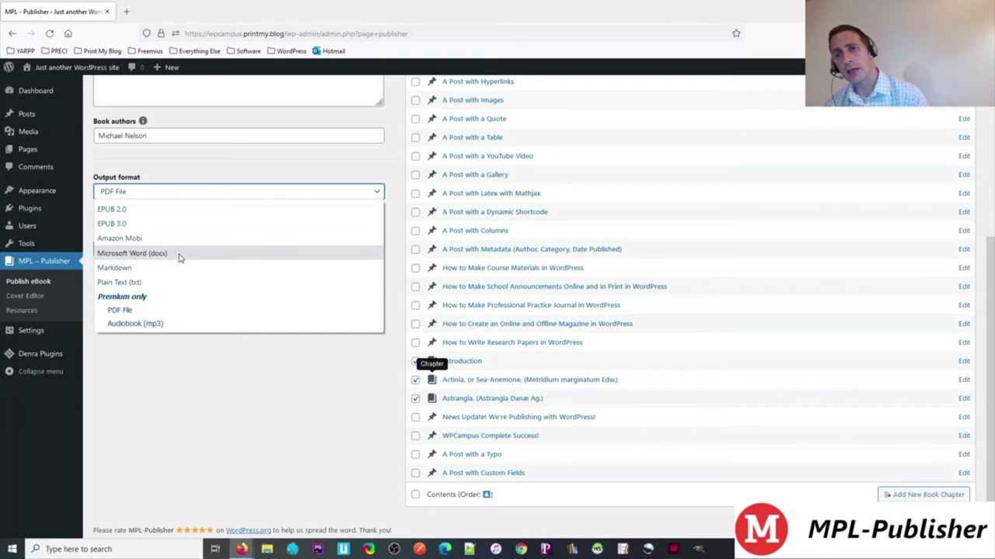
{"action": "left_click", "coordinate": [179, 325]}
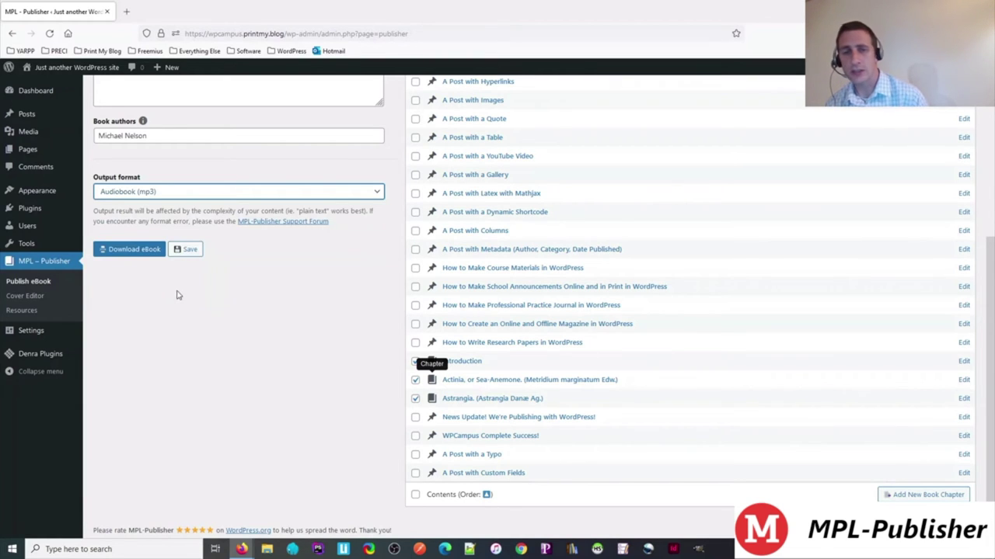
{"action": "left_click", "coordinate": [415, 361]}
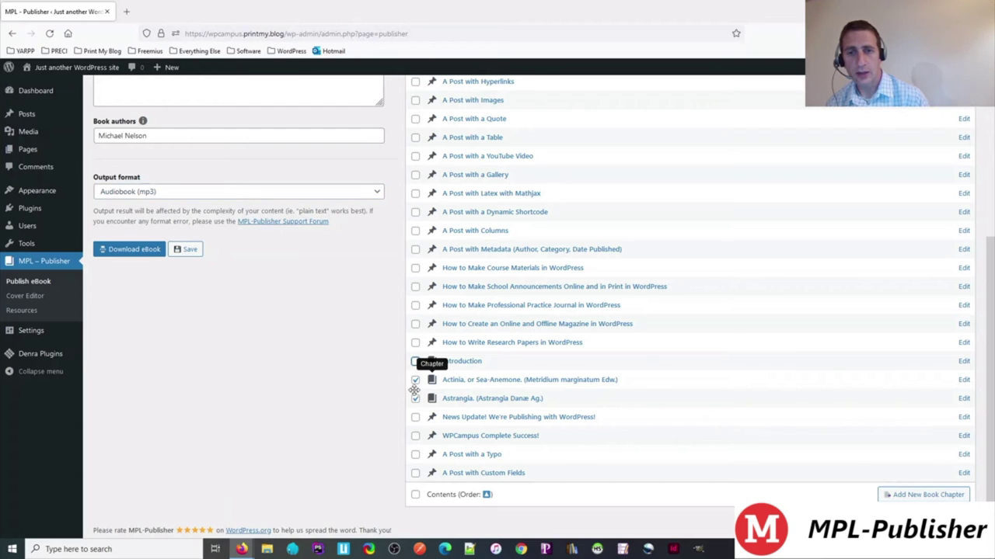
- Generate and save the Sea Life of Massachusetts mp3, play it, then close the player
{"action": "left_click", "coordinate": [131, 254]}
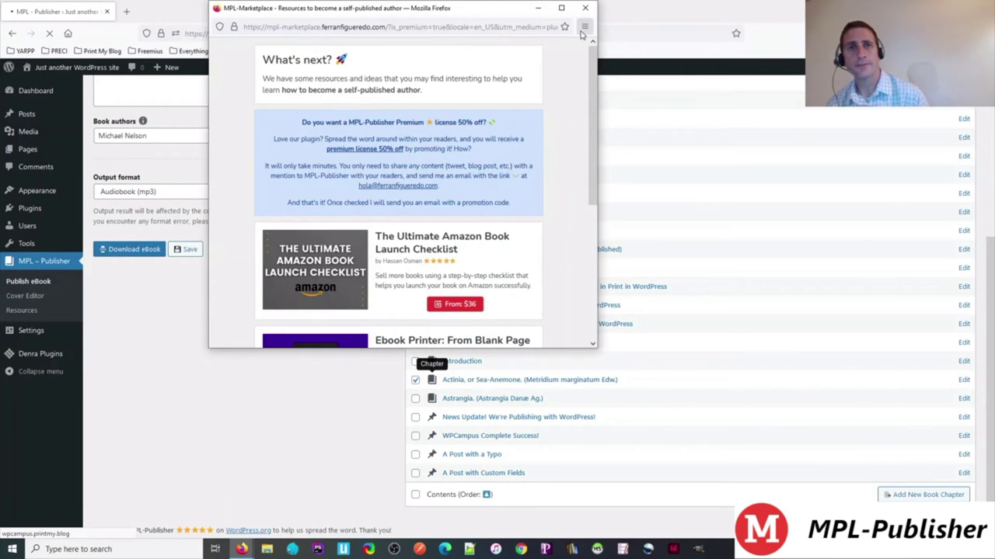
{"action": "left_click", "coordinate": [588, 12]}
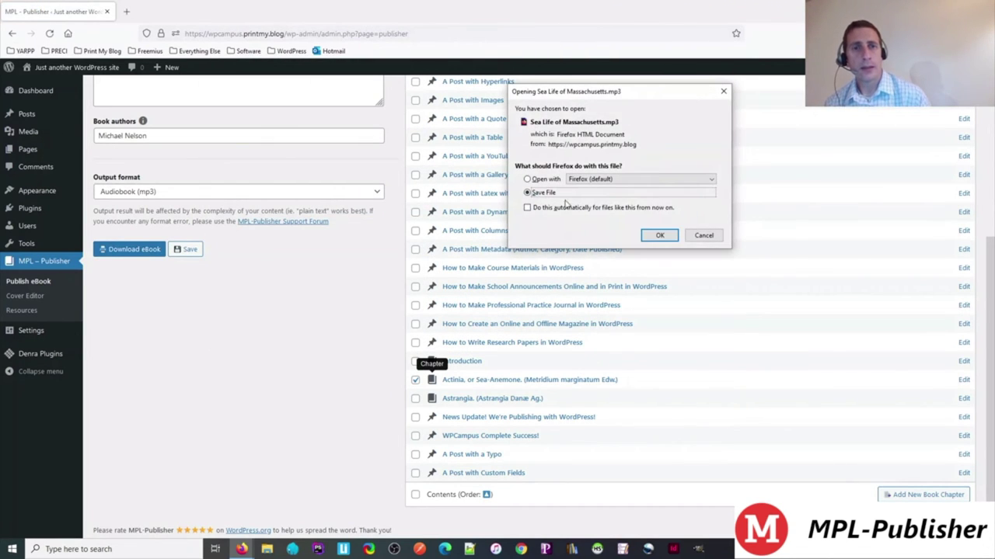
{"action": "left_click", "coordinate": [659, 236]}
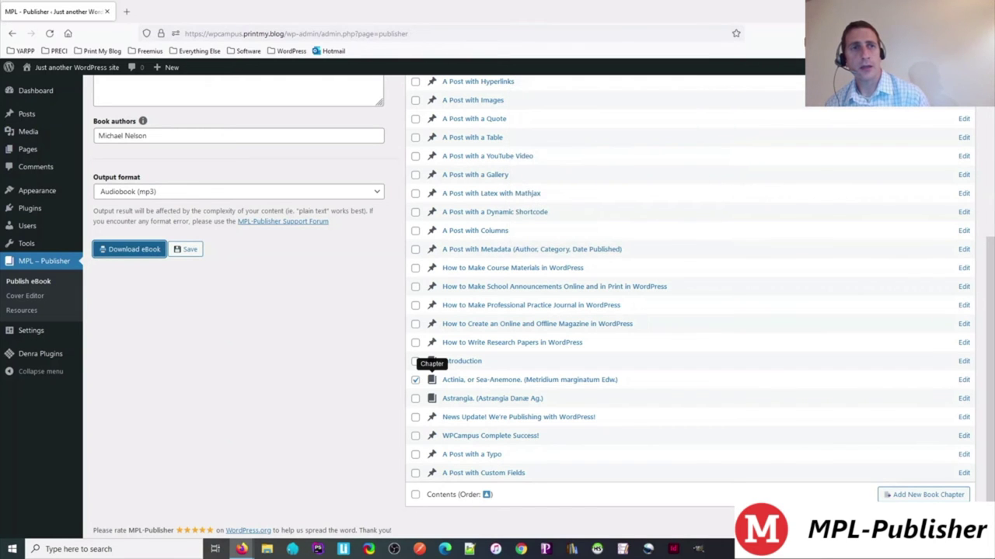
{"action": "left_click", "coordinate": [721, 61]}
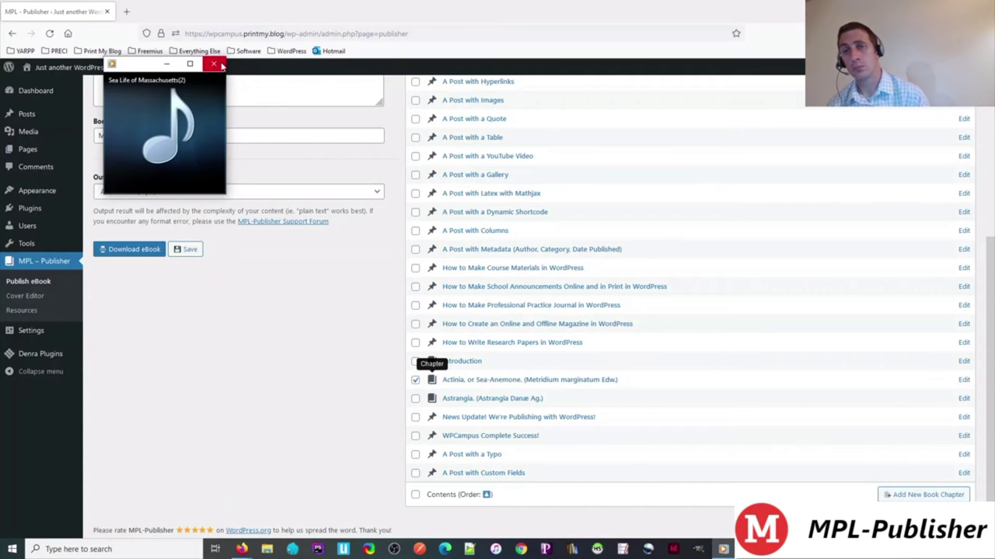
{"action": "left_click", "coordinate": [214, 64]}
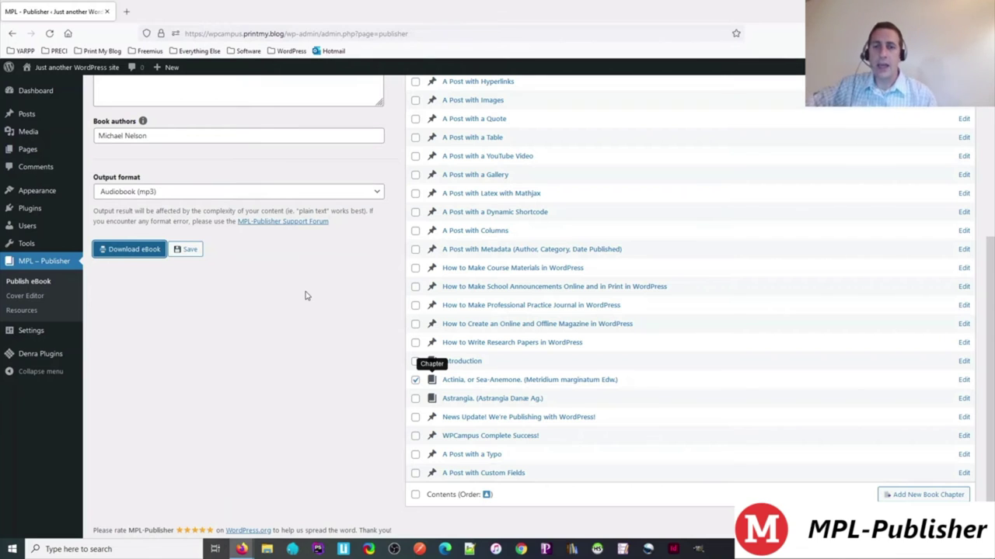
{"action": "left_click", "coordinate": [328, 329]}
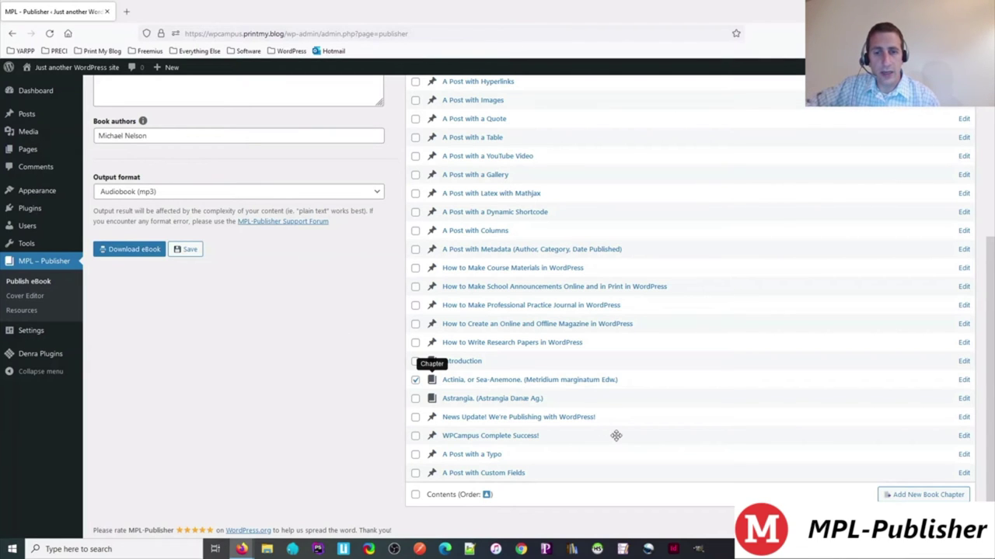
- Create and publish a book chapter titled 'Conclusion' with the body text 'SOMething'
{"action": "left_click", "coordinate": [925, 497]}
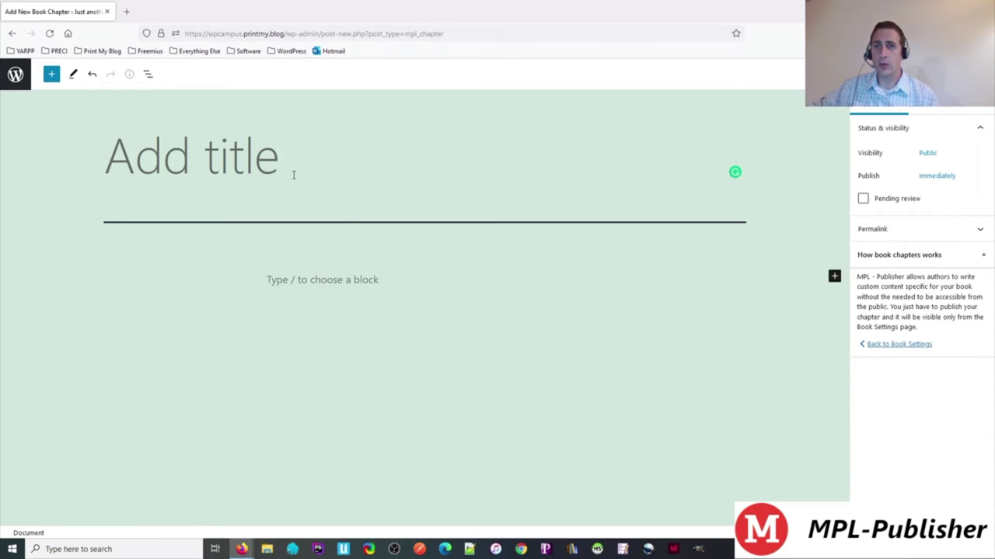
{"action": "type", "text": "ANother "}
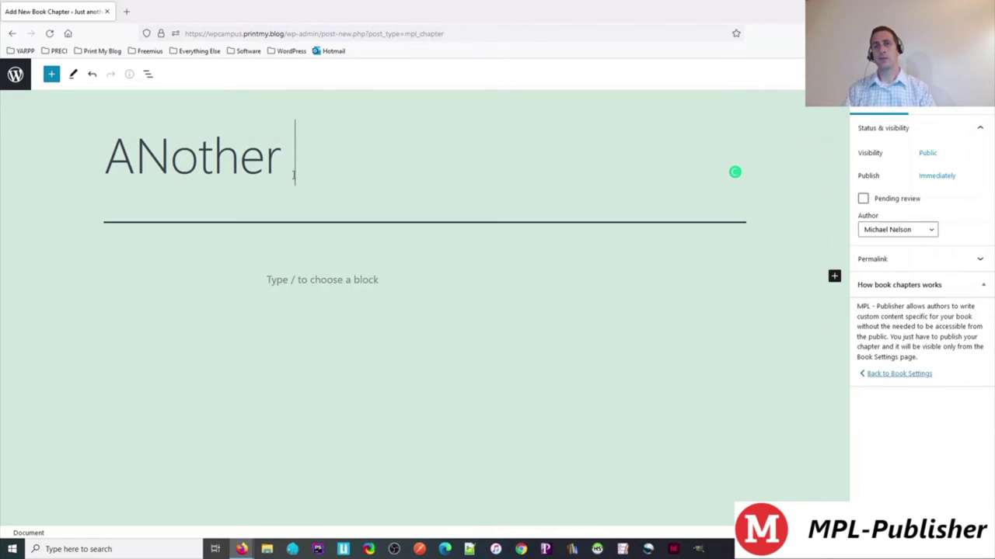
{"action": "type", "text": "COnclu"}
{"action": "key", "text": "ctrl+a"}
{"action": "type", "text": "Conclusion"}
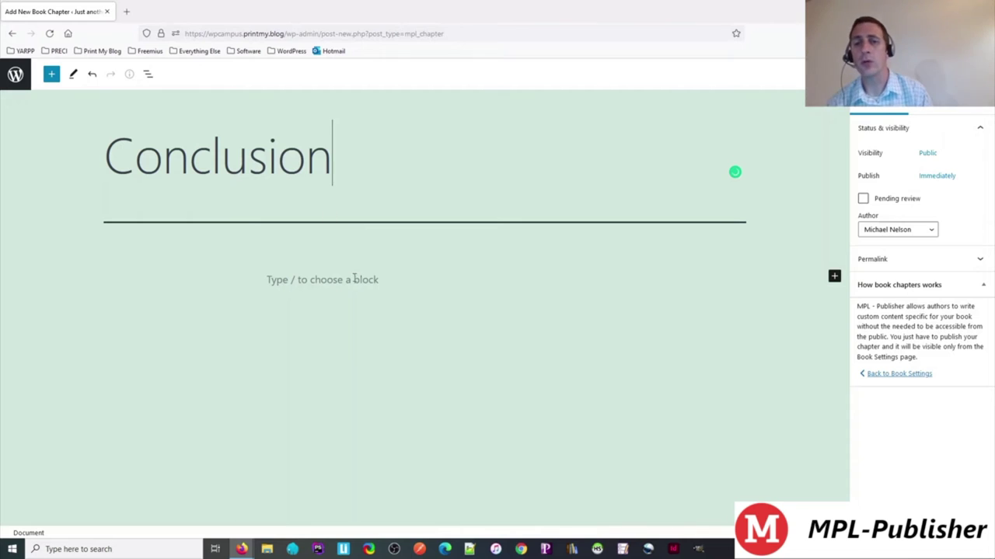
{"action": "left_click", "coordinate": [355, 280]}
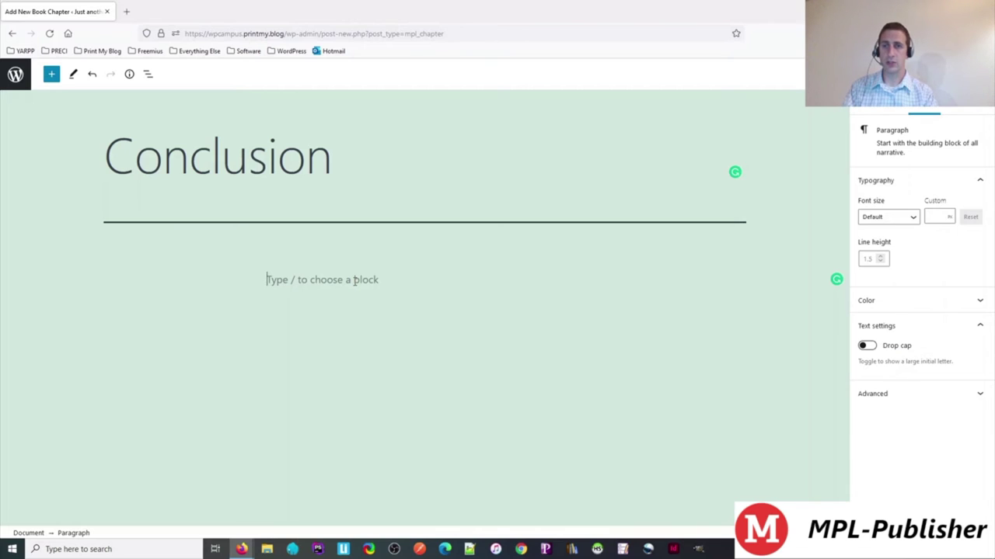
{"action": "type", "text": "SOMething"}
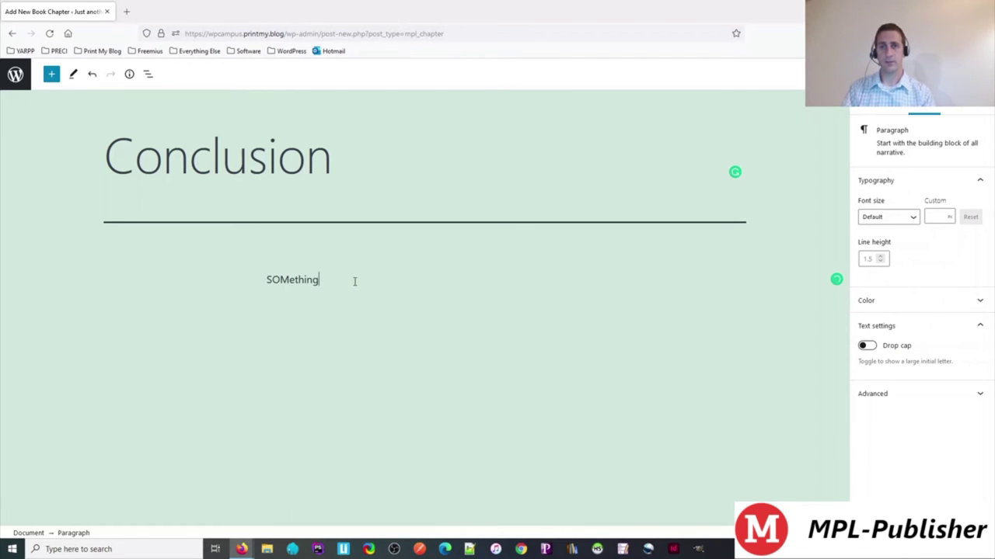
{"action": "left_click", "coordinate": [893, 73]}
{"action": "left_click", "coordinate": [894, 73]}
{"action": "left_click", "coordinate": [8, 75]}
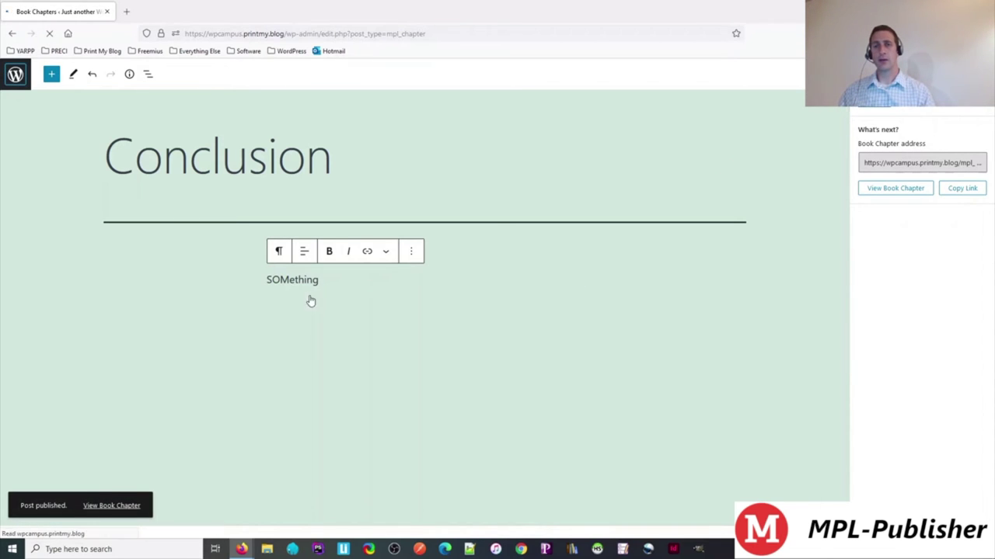
- Back in MPL-Publisher, include Conclusion and Astrangia, move Introduction above Actinia, and view Design options
{"action": "left_click", "coordinate": [12, 34]}
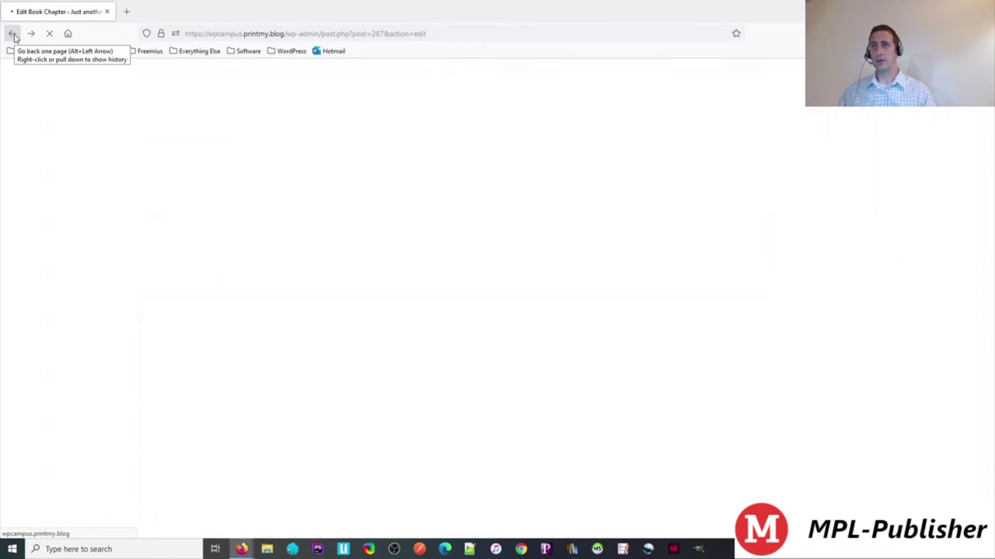
{"action": "left_click", "coordinate": [12, 34]}
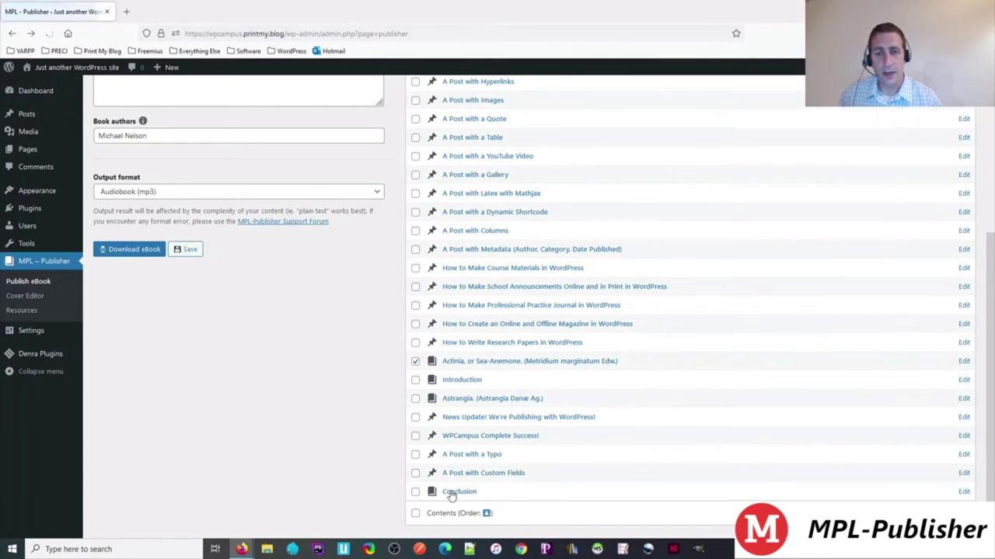
{"action": "left_click", "coordinate": [416, 492]}
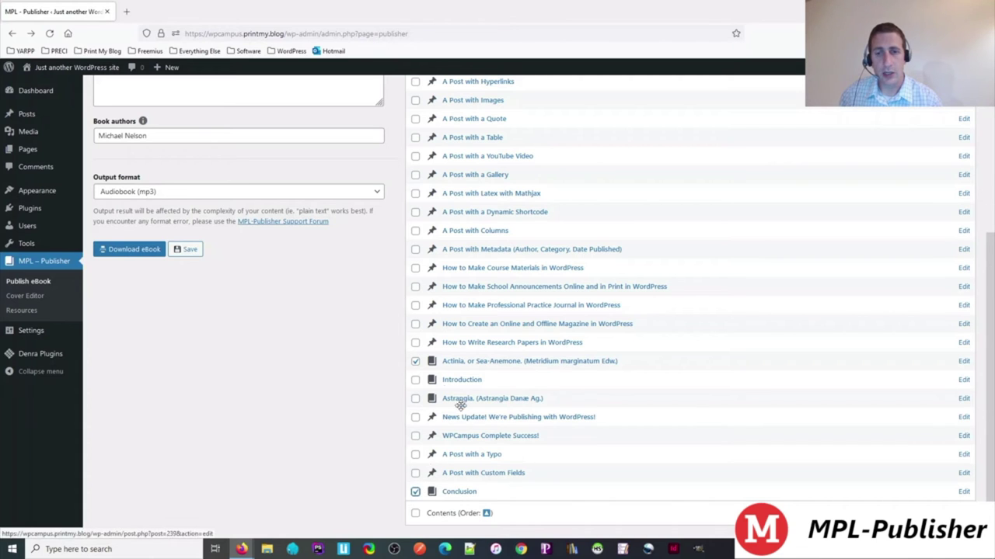
{"action": "left_click", "coordinate": [415, 398]}
{"action": "left_click_drag", "start_coordinate": [419, 381], "coordinate": [428, 362]}
{"action": "scroll", "coordinate": [410, 345], "scroll_direction": "up", "scroll_amount": 5}
{"action": "left_click", "coordinate": [230, 123]}
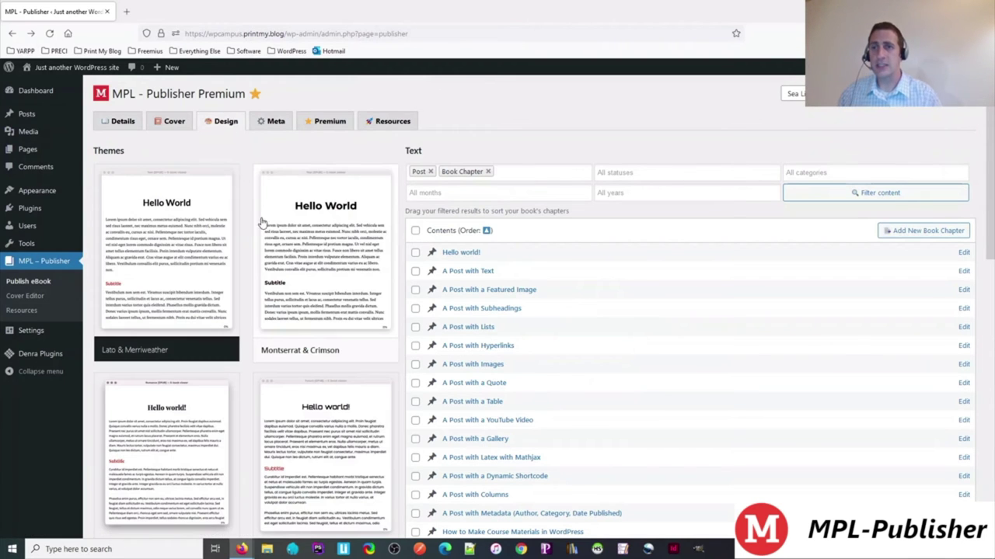
{"action": "scroll", "coordinate": [211, 309], "scroll_direction": "down", "scroll_amount": 2}
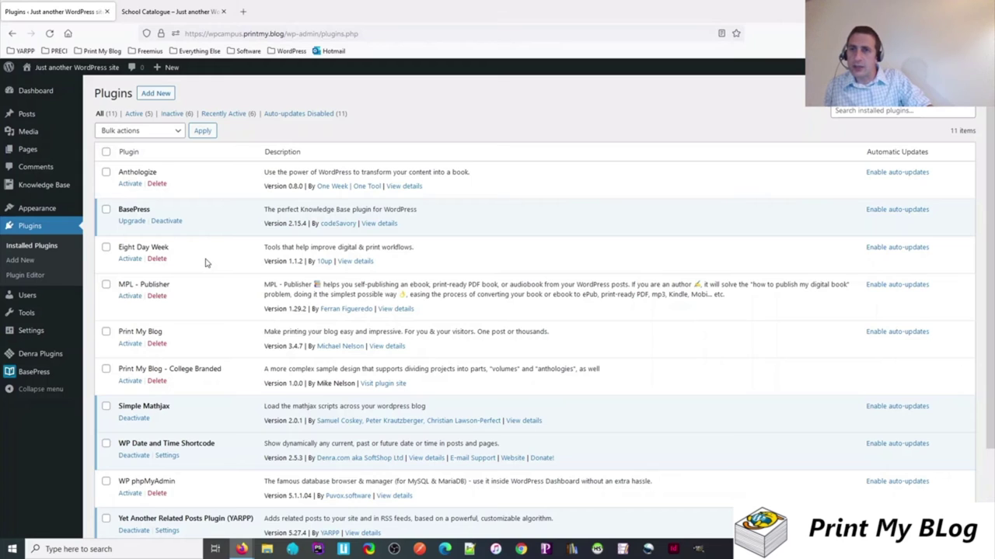
- Switch to the School Catalogue page and open the Curriculum Programs section
{"action": "left_click_drag", "start_coordinate": [194, 225], "coordinate": [114, 211]}
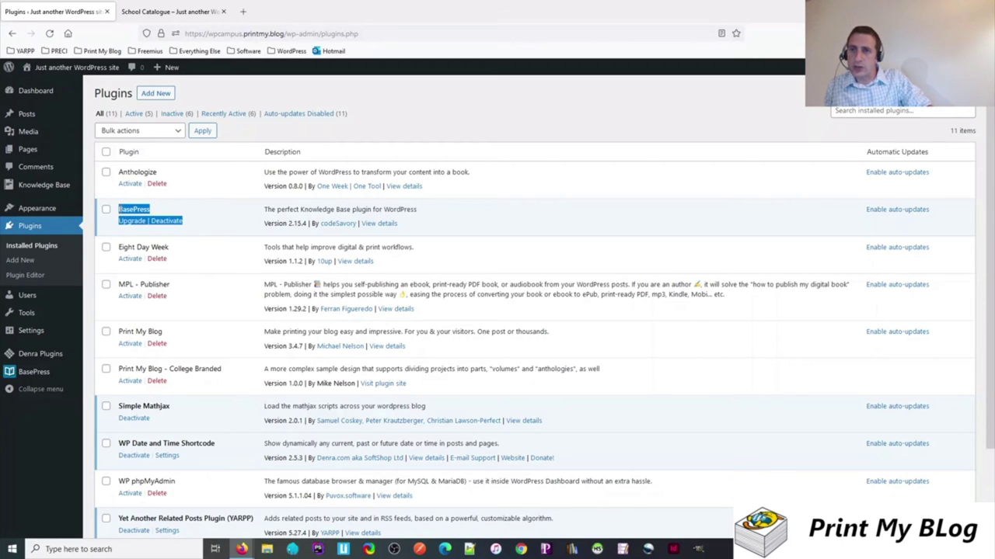
{"action": "left_click", "coordinate": [118, 216]}
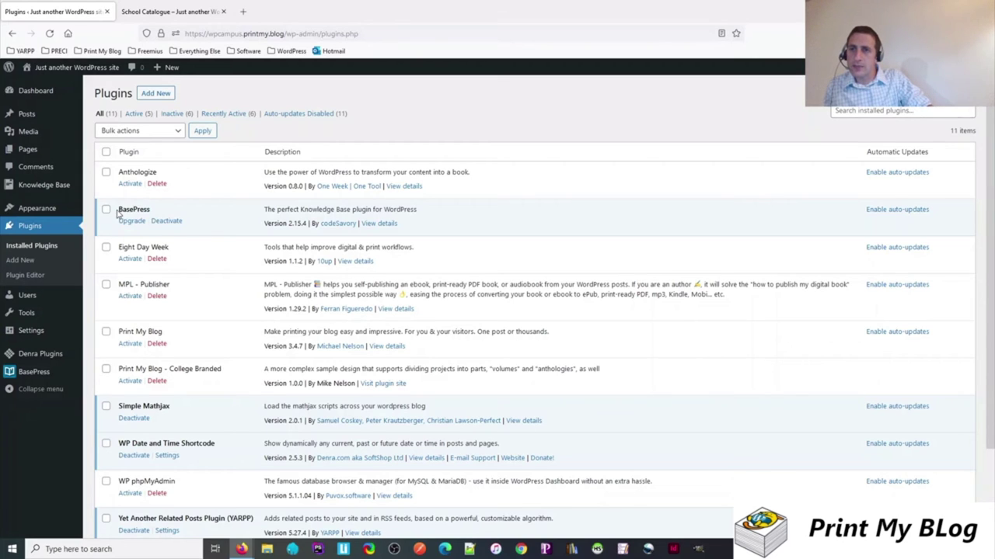
{"action": "left_click", "coordinate": [166, 10]}
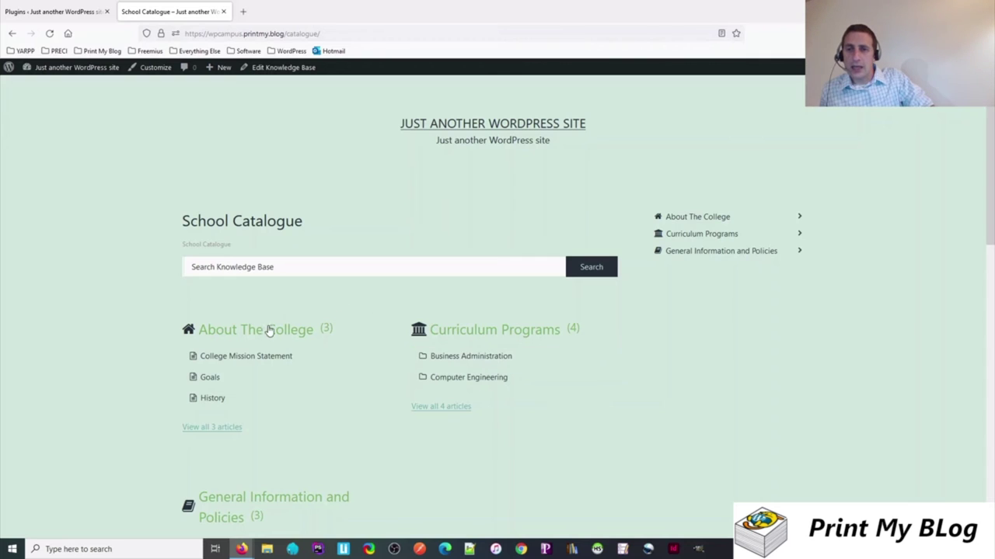
{"action": "scroll", "coordinate": [248, 336], "scroll_direction": "down", "scroll_amount": 1}
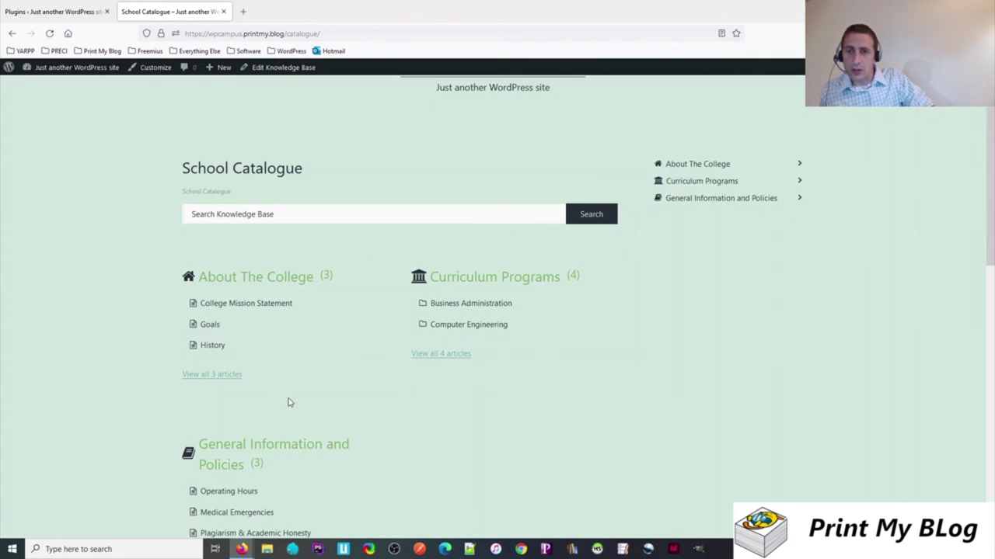
{"action": "scroll", "coordinate": [295, 417], "scroll_direction": "down", "scroll_amount": 1}
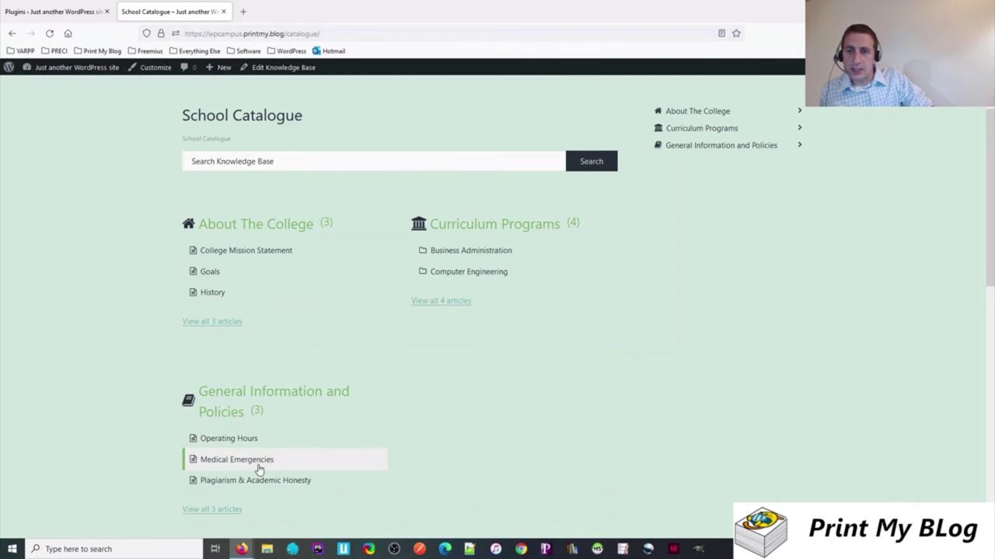
{"action": "left_click", "coordinate": [488, 227]}
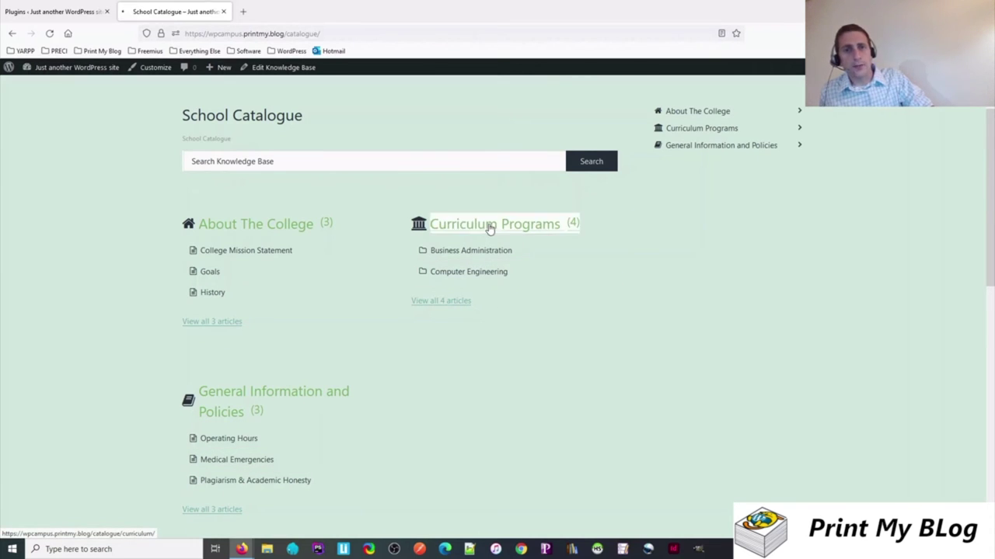
- Open the Computer Engineering 100 article, reload it, then close the catalogue tab
{"action": "scroll", "coordinate": [366, 306], "scroll_direction": "down", "scroll_amount": 1}
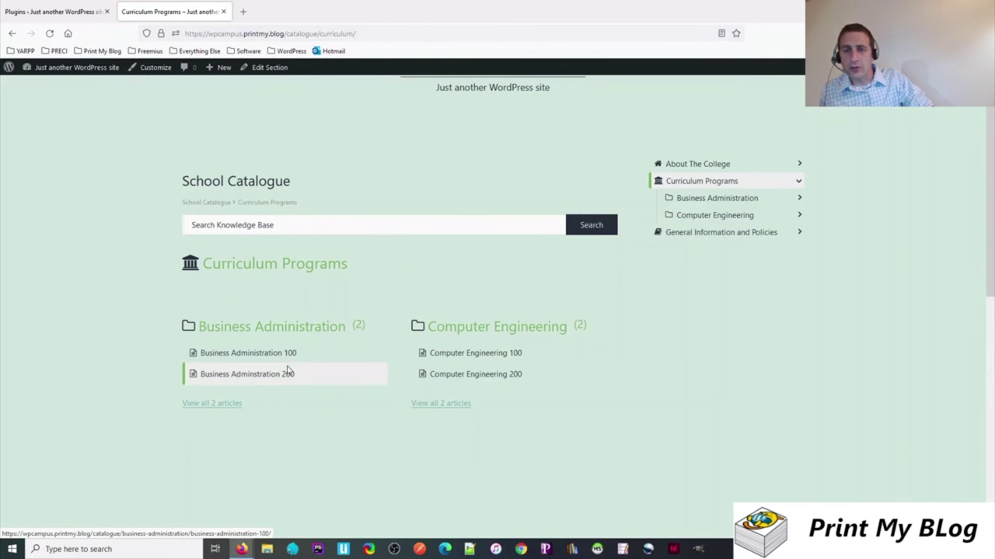
{"action": "left_click", "coordinate": [506, 354]}
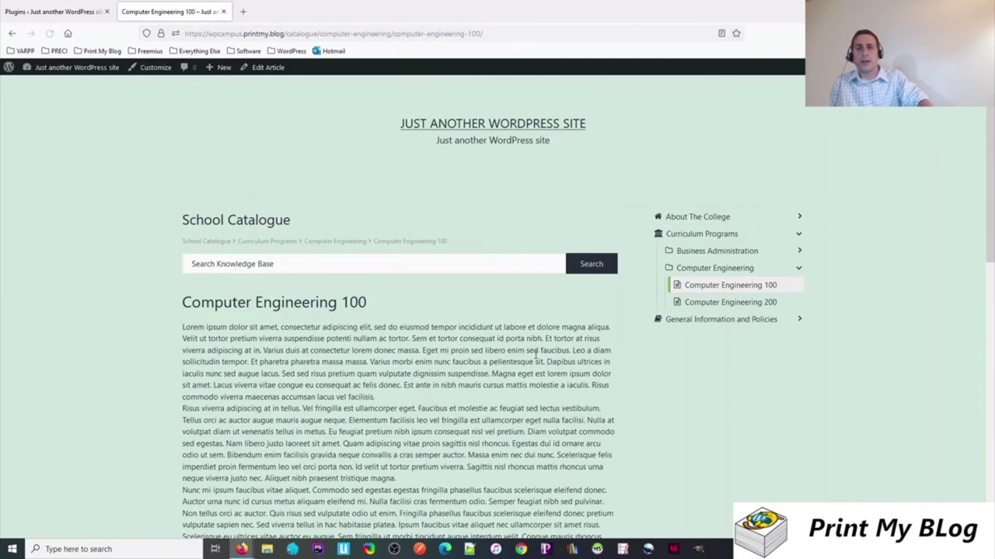
{"action": "scroll", "coordinate": [537, 354], "scroll_direction": "down", "scroll_amount": 2}
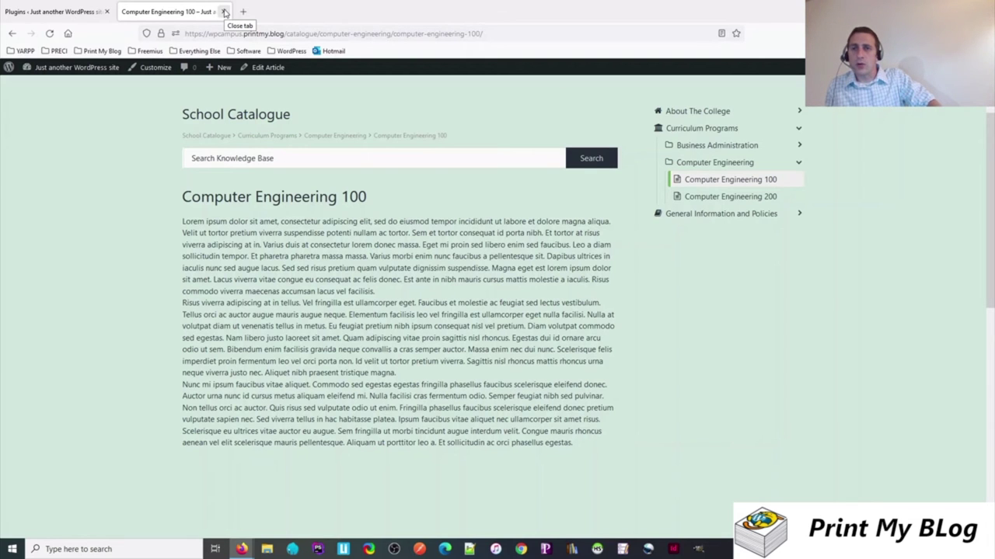
{"action": "key", "text": "F5"}
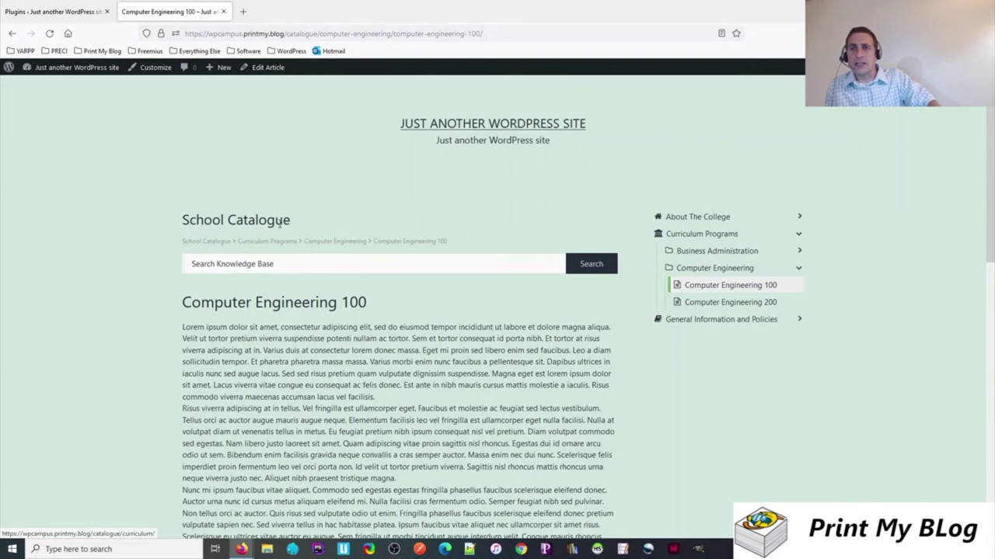
{"action": "left_click", "coordinate": [221, 8]}
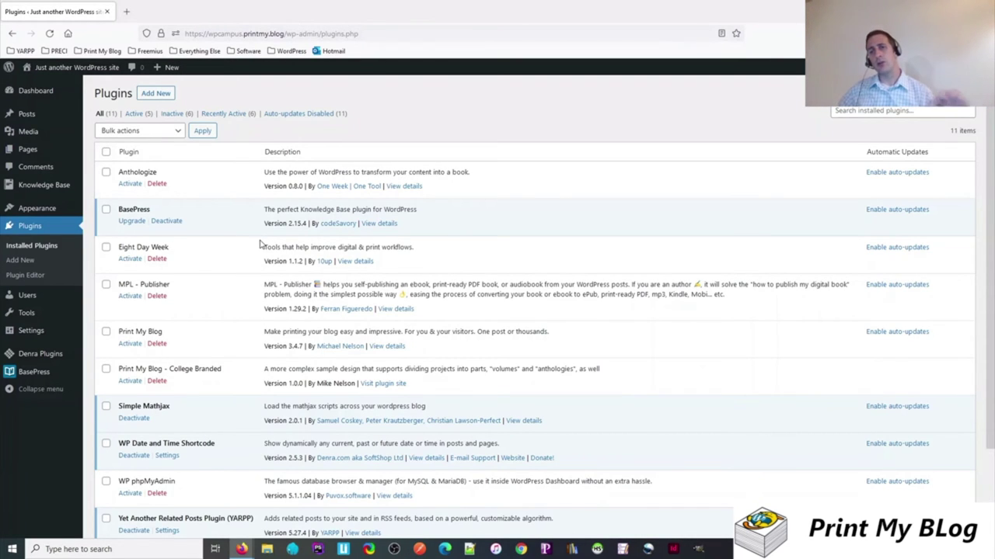
- Activate Print My Blog and Print My Blog - College Branded, then open the Pro Print projects list
{"action": "left_click", "coordinate": [129, 344]}
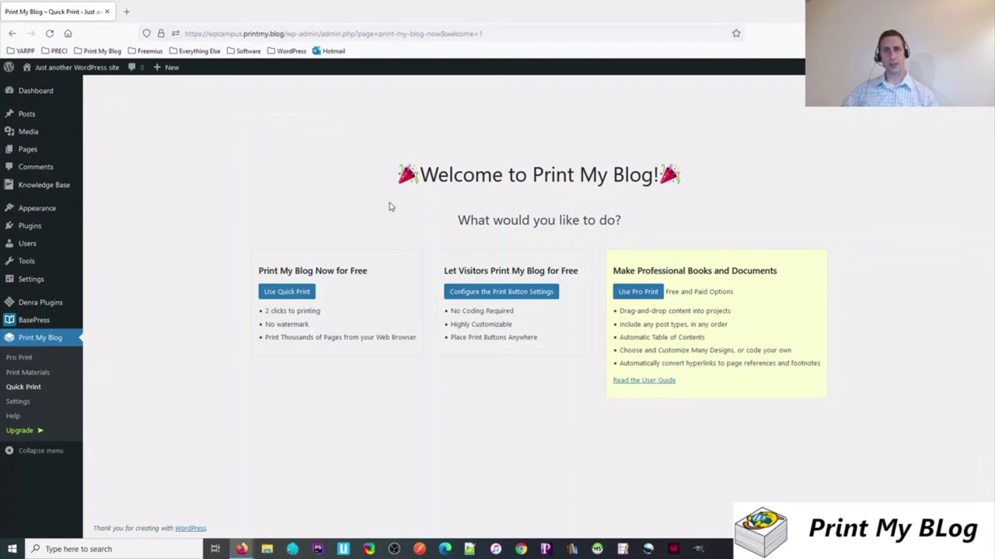
{"action": "left_click_drag", "start_coordinate": [410, 183], "coordinate": [404, 213]}
{"action": "left_click", "coordinate": [111, 256]}
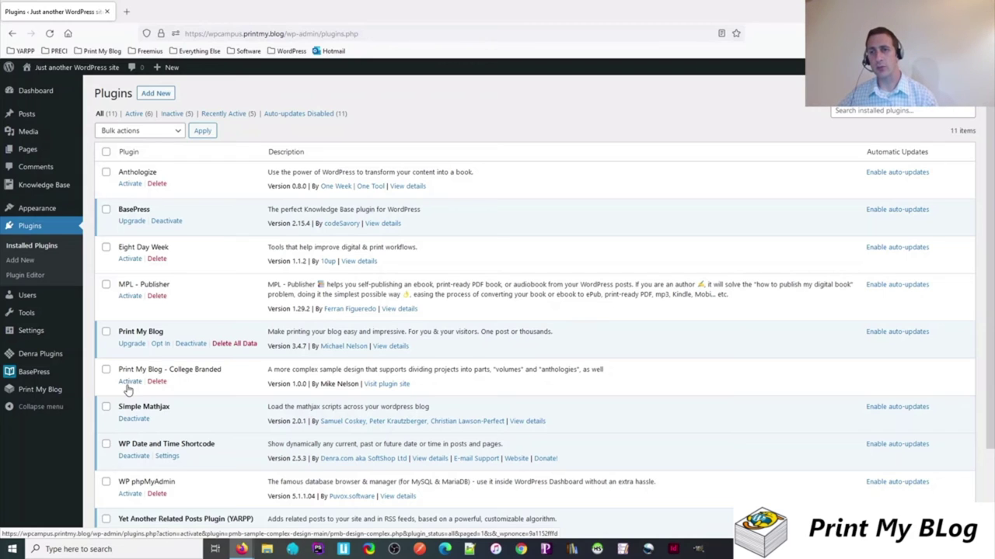
{"action": "left_click", "coordinate": [129, 381]}
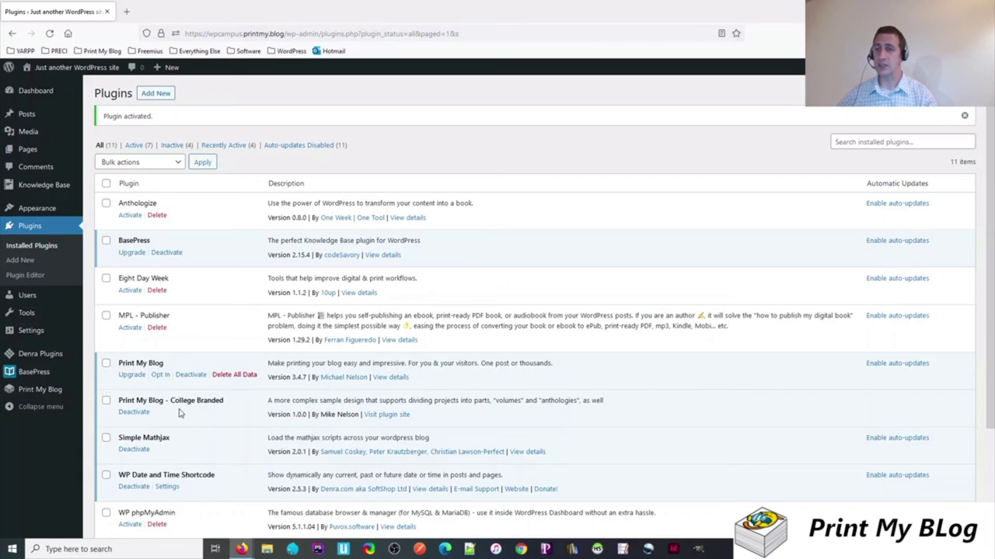
{"action": "left_click", "coordinate": [43, 389]}
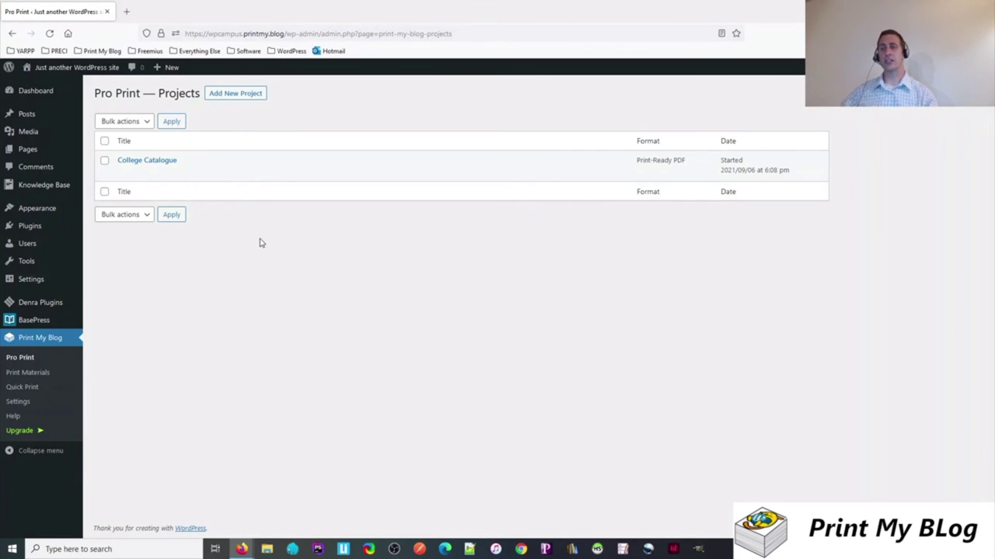
- Open the College Catalogue project's setup and go to Choose Print-Ready PDF Design
{"action": "mouse_move", "coordinate": [128, 172]}
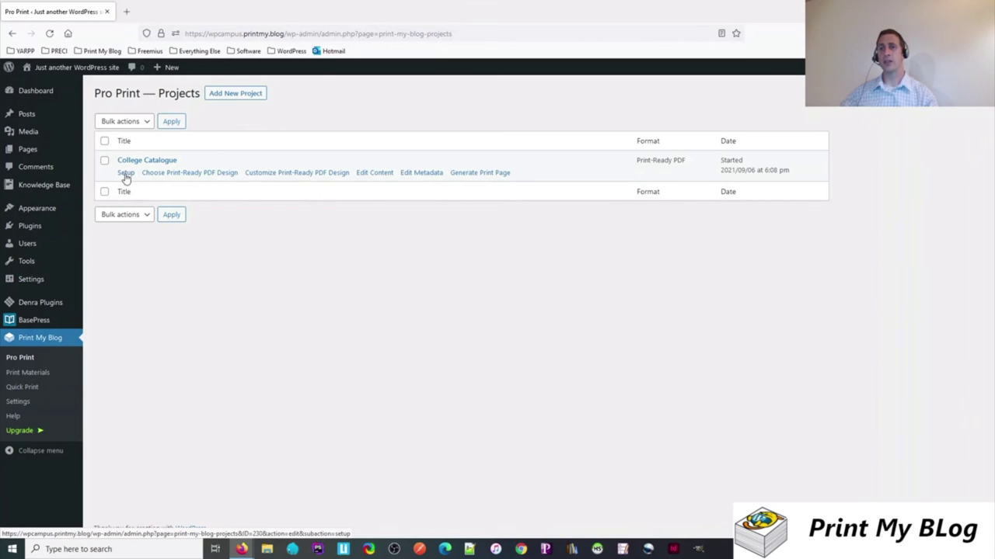
{"action": "left_click", "coordinate": [127, 175]}
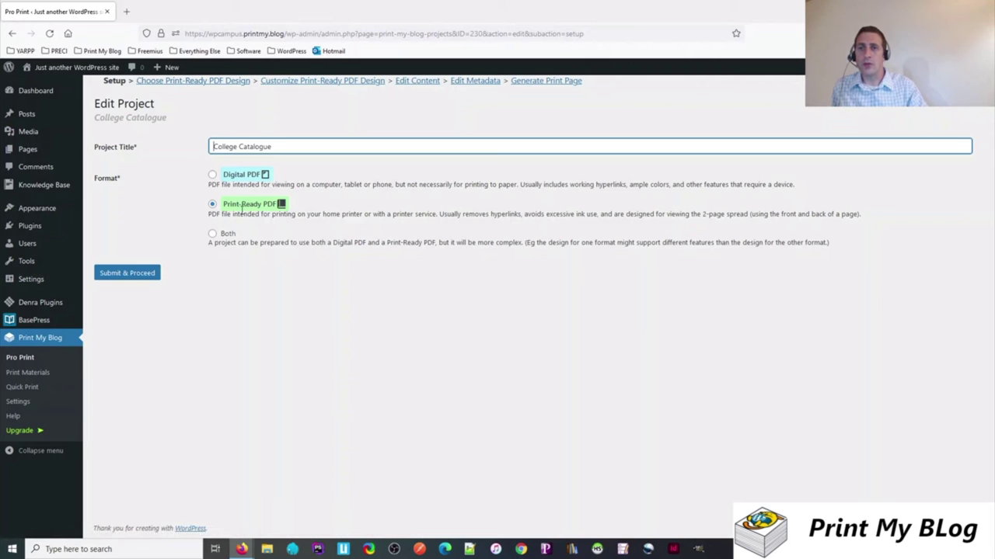
{"action": "left_click", "coordinate": [199, 80]}
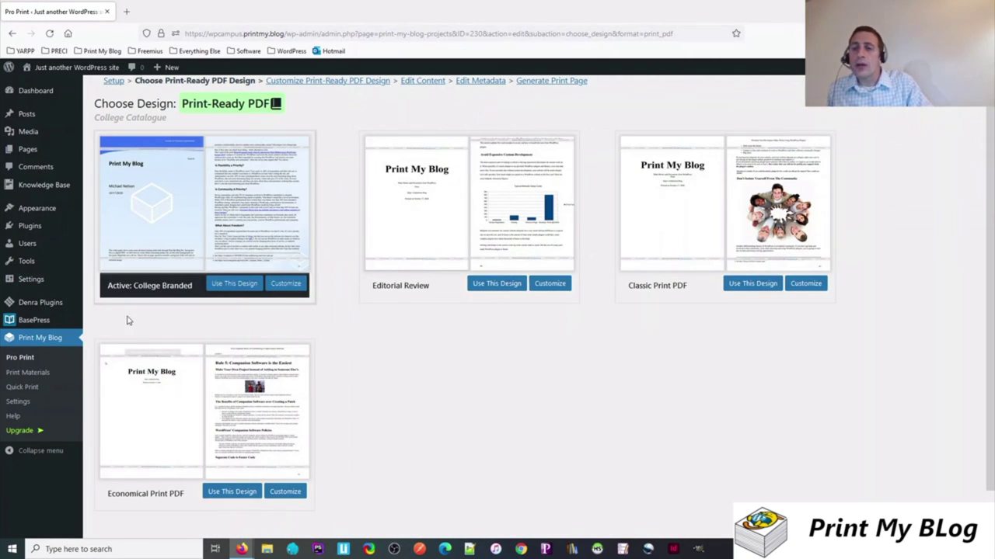
{"action": "mouse_move", "coordinate": [184, 288]}
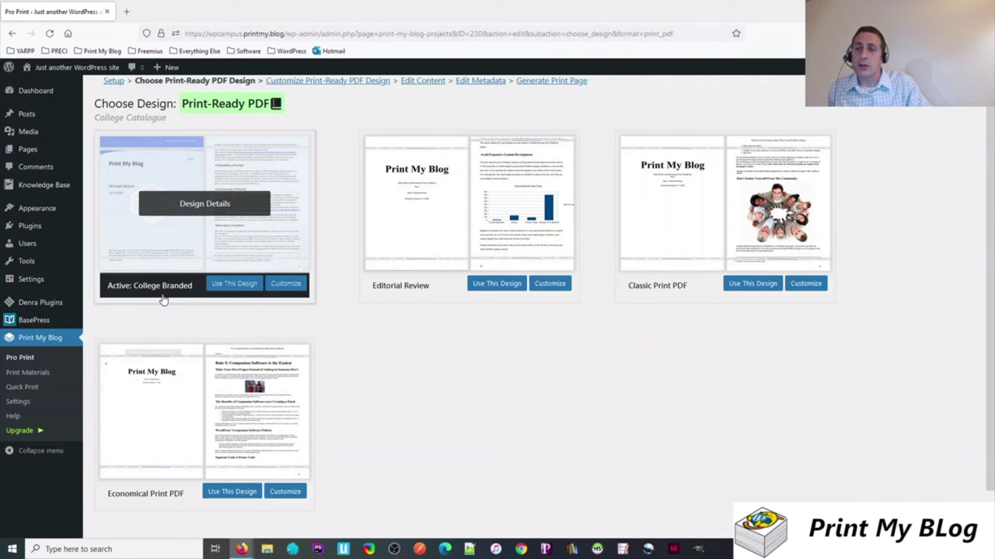
- Move on to College Catalogue's Edit Content step and review the content filters, keeping post type Any
{"action": "left_click", "coordinate": [409, 84]}
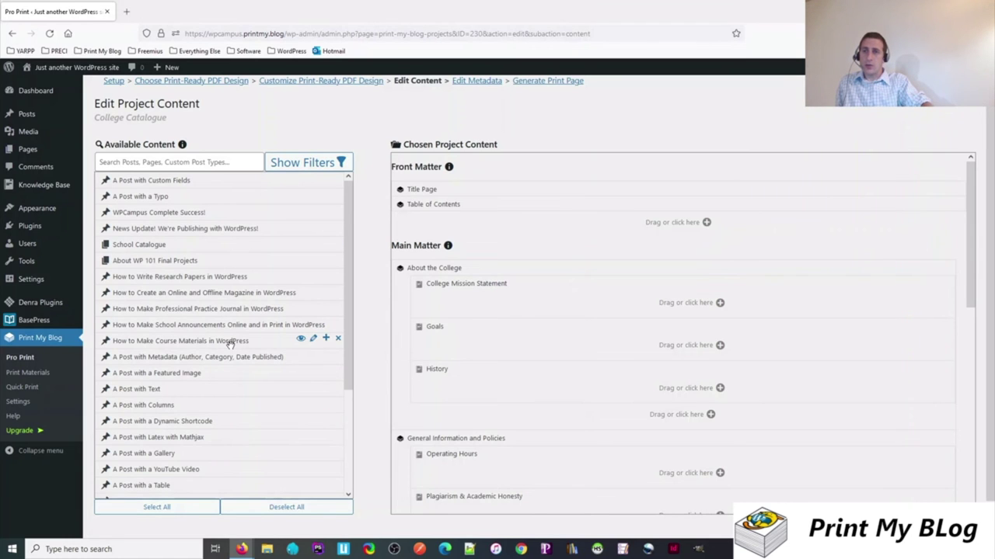
{"action": "scroll", "coordinate": [229, 345], "scroll_direction": "down", "scroll_amount": 3}
{"action": "scroll", "coordinate": [256, 233], "scroll_direction": "up", "scroll_amount": 3}
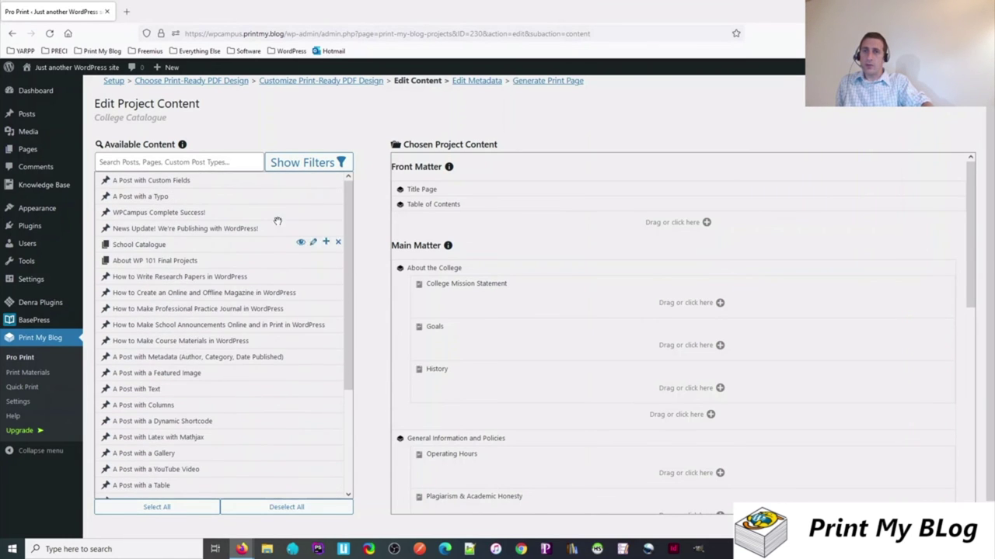
{"action": "left_click", "coordinate": [303, 163]}
{"action": "left_click", "coordinate": [186, 199]}
{"action": "left_click", "coordinate": [208, 199]}
{"action": "left_click", "coordinate": [320, 163]}
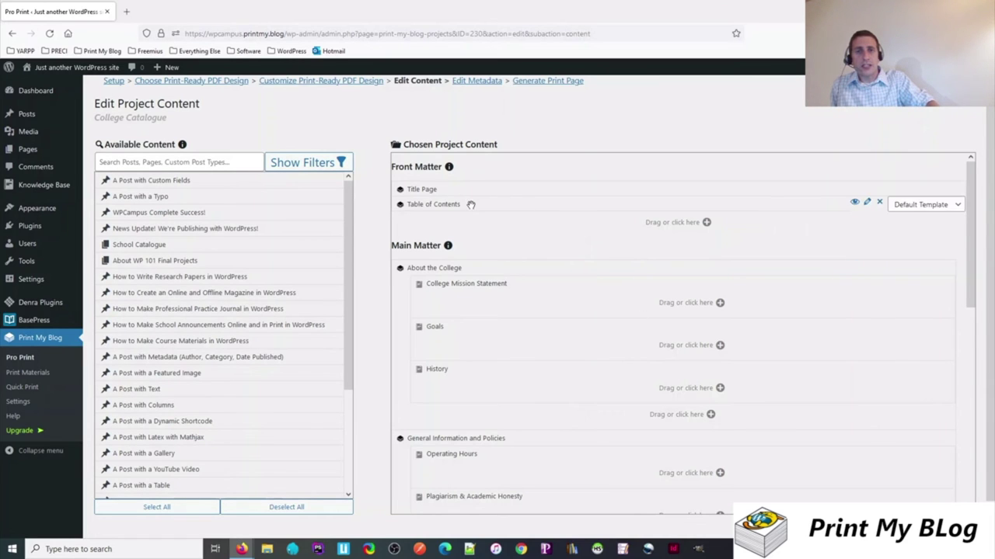
{"action": "scroll", "coordinate": [466, 209], "scroll_direction": "down", "scroll_amount": 1}
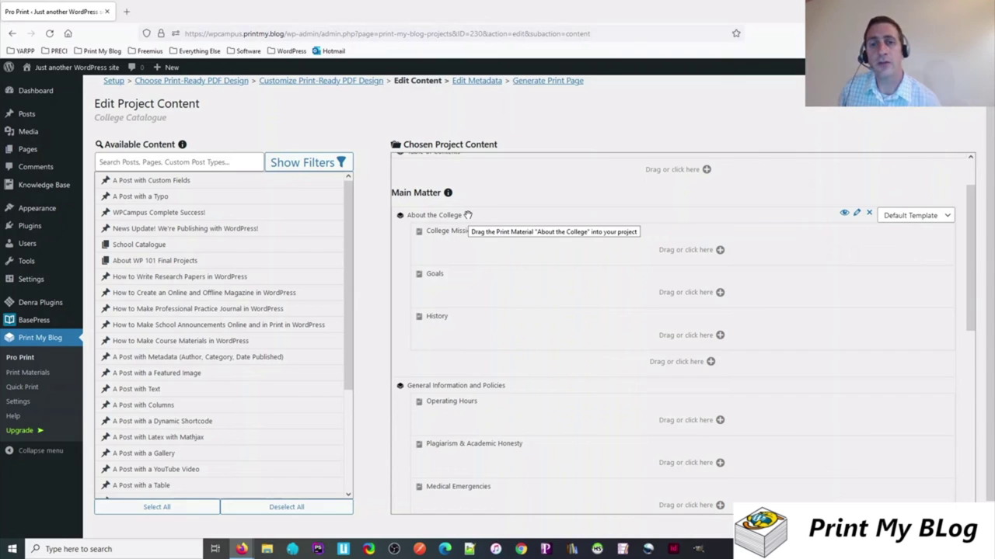
- Drag Medical Emergencies above Operating Hours and Plagiarism in General Information and Policies
{"action": "left_click", "coordinate": [465, 215]}
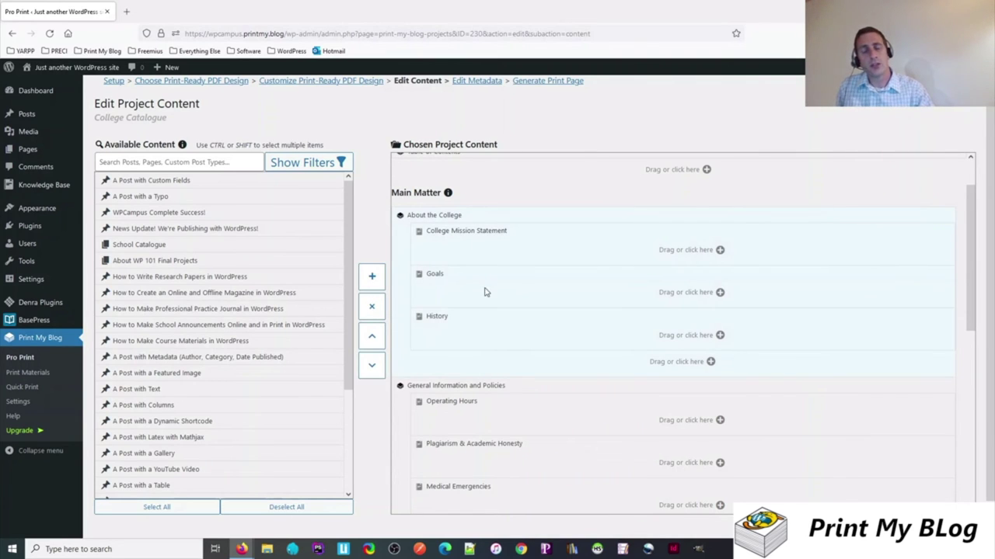
{"action": "mouse_move", "coordinate": [457, 215]}
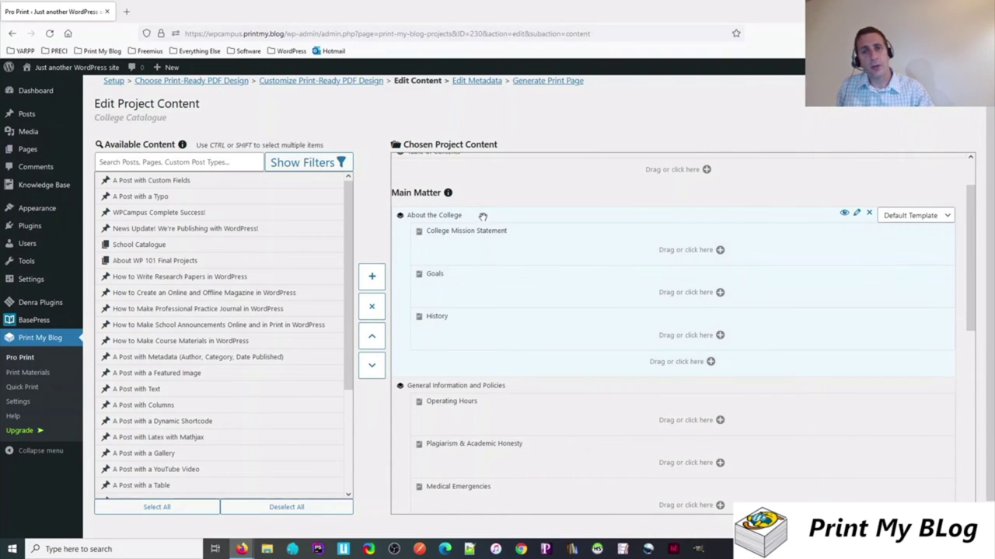
{"action": "mouse_move", "coordinate": [475, 239]}
{"action": "mouse_move", "coordinate": [462, 318]}
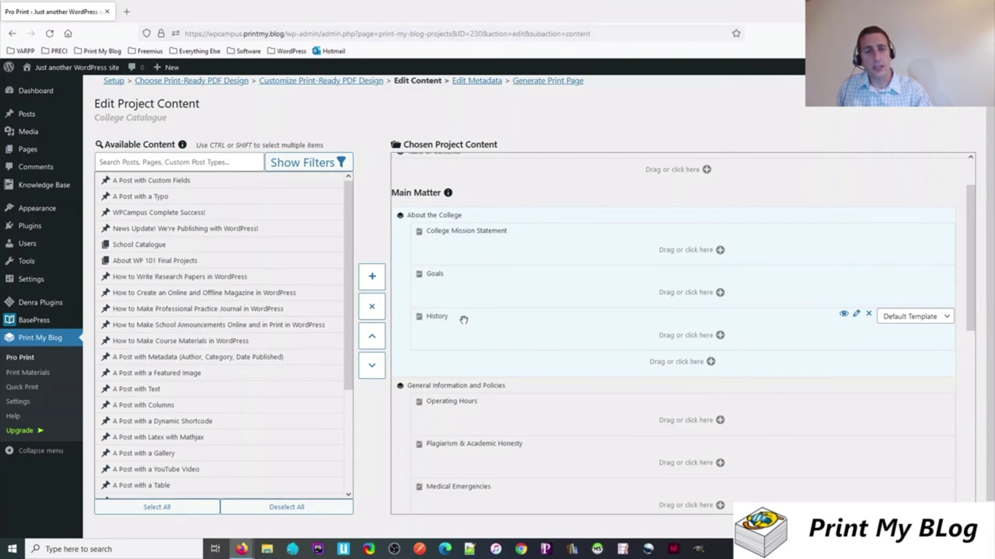
{"action": "scroll", "coordinate": [463, 320], "scroll_direction": "down", "scroll_amount": 3}
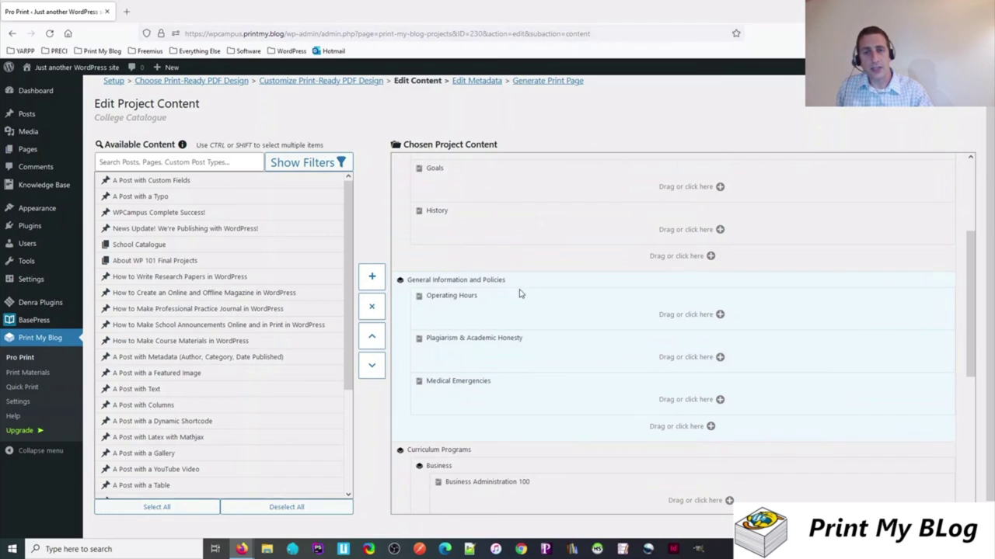
{"action": "mouse_move", "coordinate": [506, 280]}
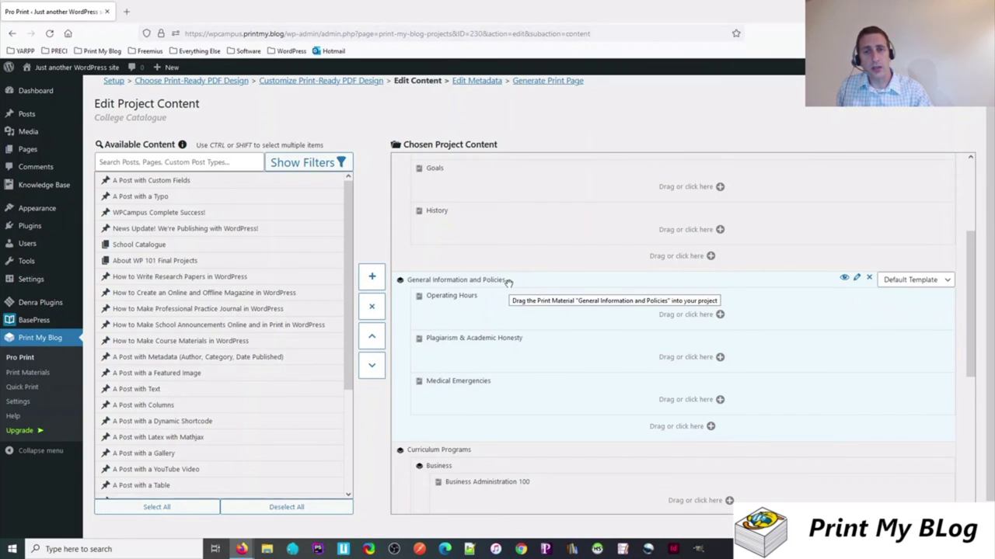
{"action": "scroll", "coordinate": [508, 281], "scroll_direction": "down", "scroll_amount": 2}
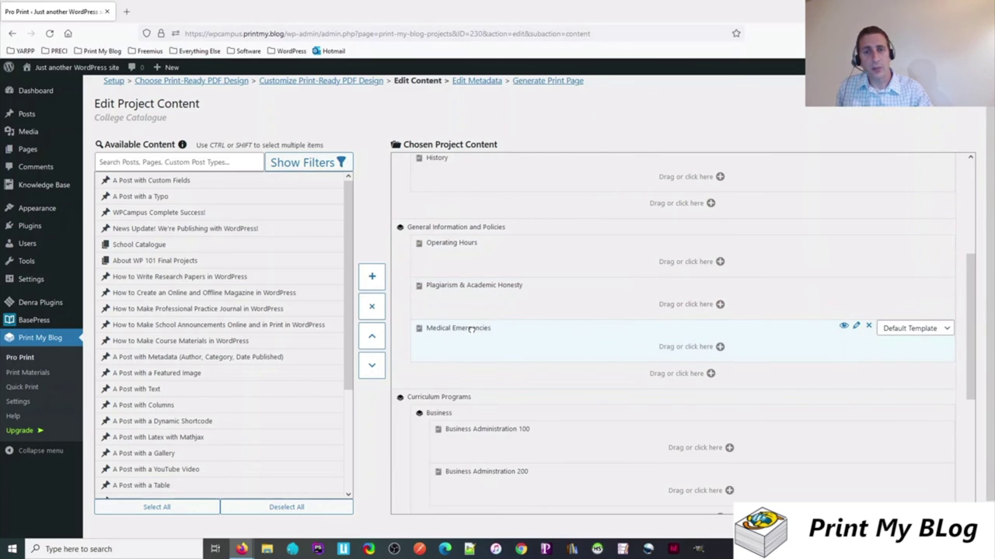
{"action": "left_click_drag", "start_coordinate": [473, 325], "coordinate": [454, 245]}
{"action": "scroll", "coordinate": [495, 349], "scroll_direction": "down", "scroll_amount": 3}
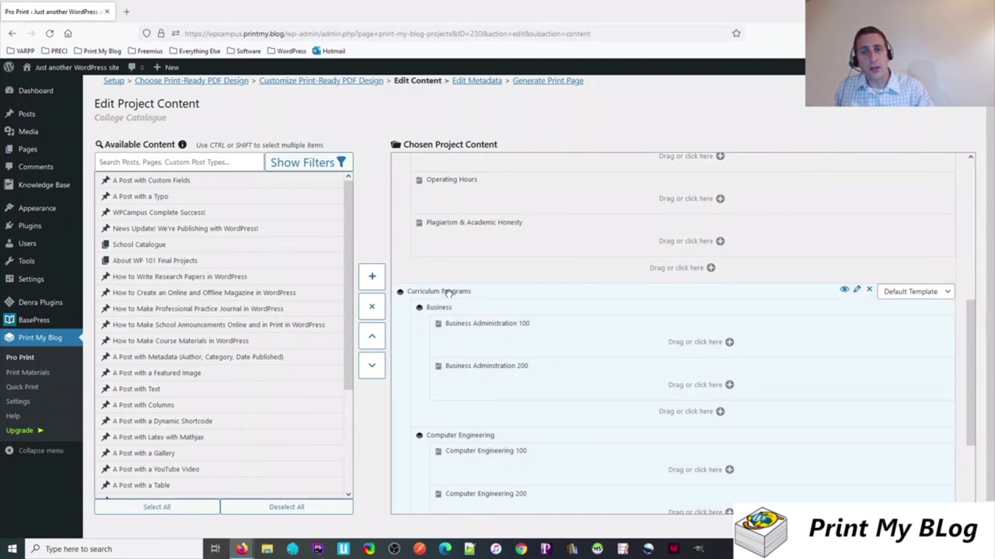
{"action": "scroll", "coordinate": [477, 291], "scroll_direction": "down", "scroll_amount": 1}
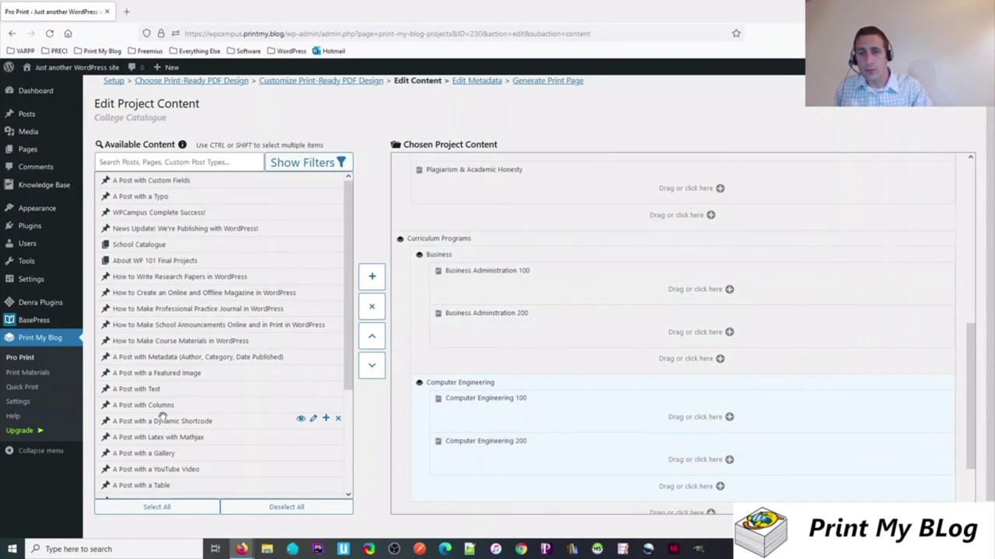
{"action": "scroll", "coordinate": [555, 379], "scroll_direction": "down", "scroll_amount": 1}
- Add A Post with Text under Computer Engineering 200, remove it again, and reload the Edit Content page
{"action": "left_click_drag", "start_coordinate": [144, 388], "coordinate": [492, 432]}
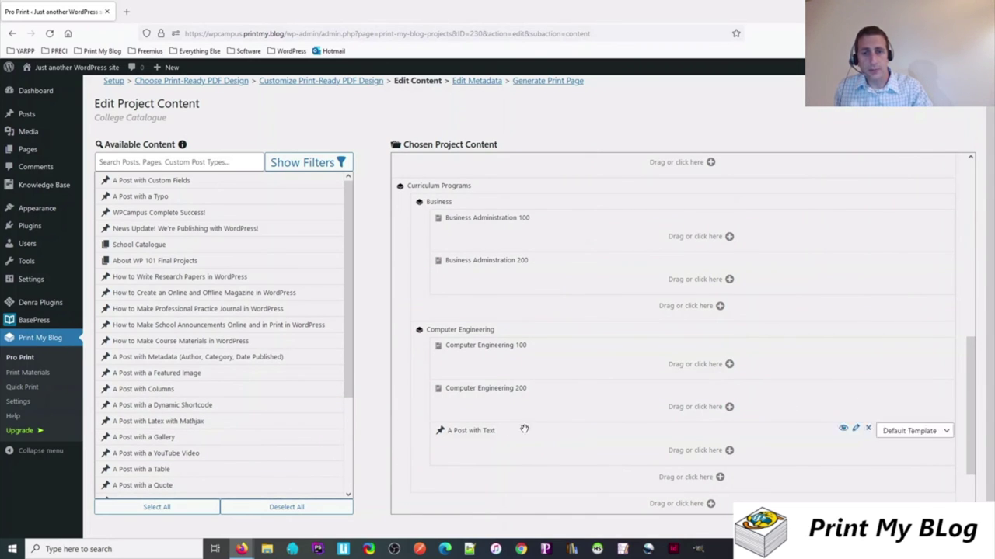
{"action": "left_click", "coordinate": [869, 430]}
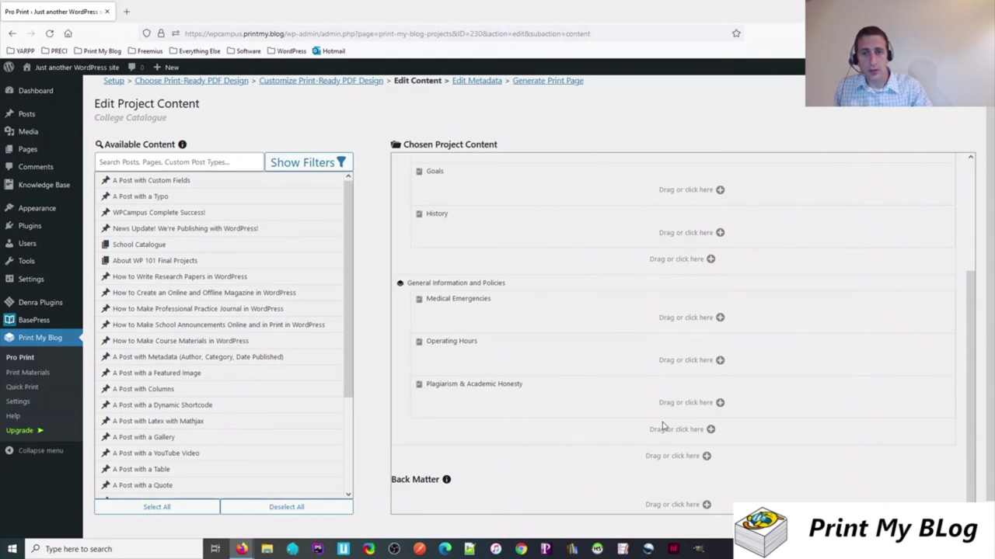
{"action": "scroll", "coordinate": [663, 426], "scroll_direction": "down", "scroll_amount": 1}
{"action": "scroll", "coordinate": [663, 425], "scroll_direction": "up", "scroll_amount": 1}
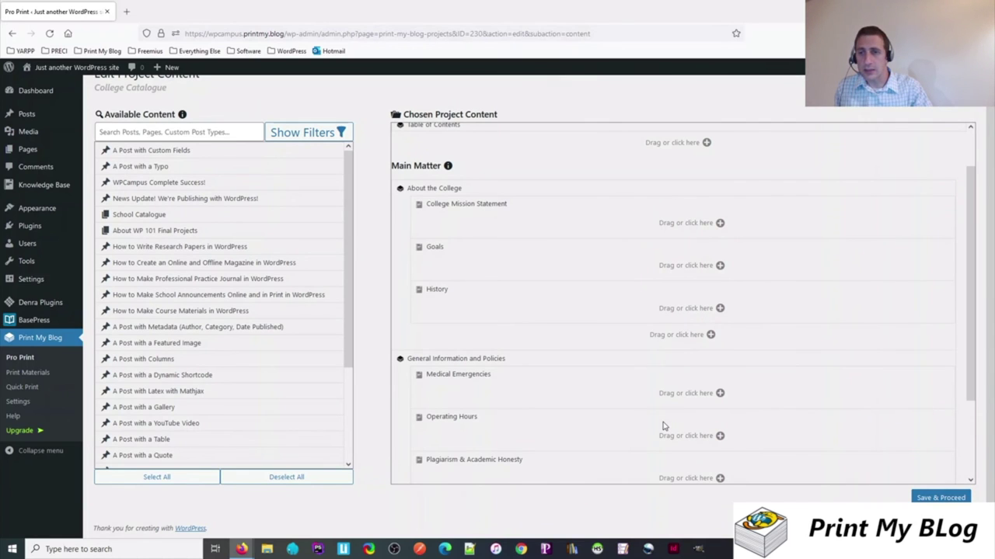
{"action": "left_click", "coordinate": [49, 34]}
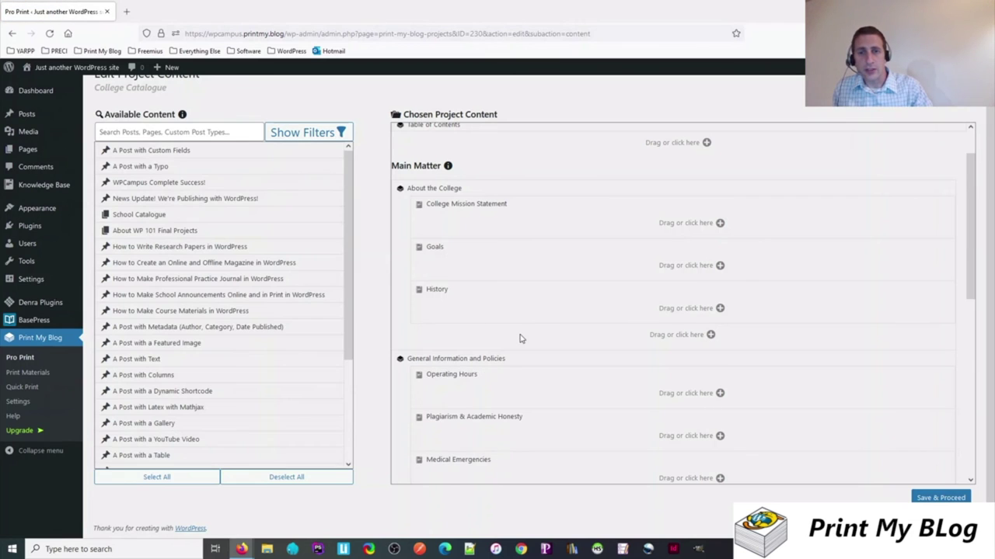
{"action": "scroll", "coordinate": [519, 337], "scroll_direction": "down", "scroll_amount": 5}
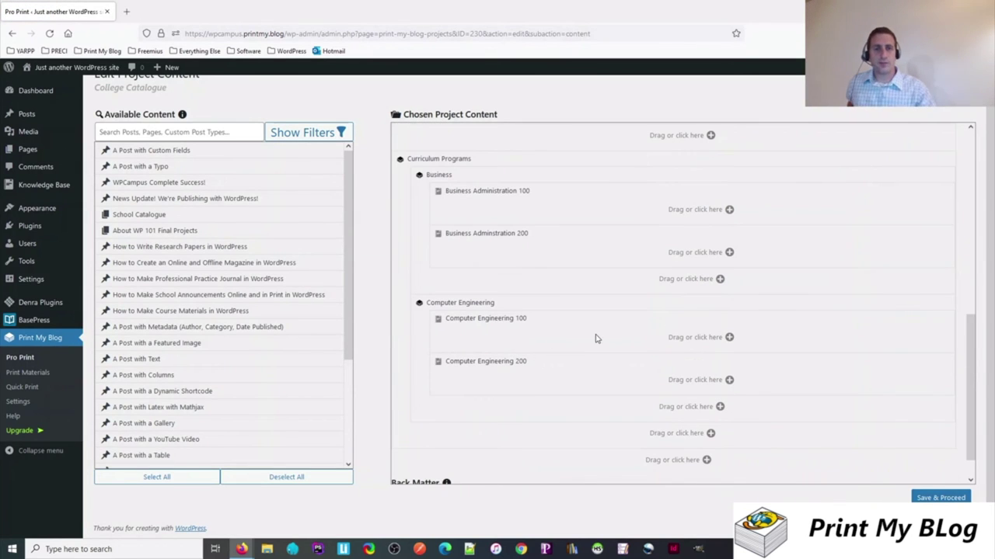
{"action": "scroll", "coordinate": [777, 404], "scroll_direction": "down", "scroll_amount": 1}
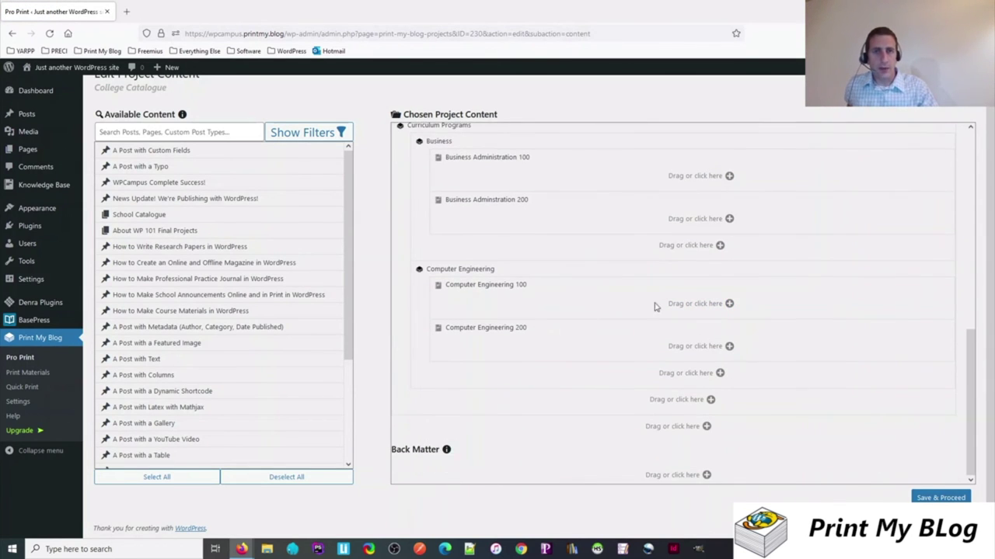
{"action": "scroll", "coordinate": [435, 141], "scroll_direction": "up", "scroll_amount": 10}
- Regenerate the College Catalogue print page, download the test PDF and open College Catalogue(10).pdf
{"action": "left_click", "coordinate": [547, 80]}
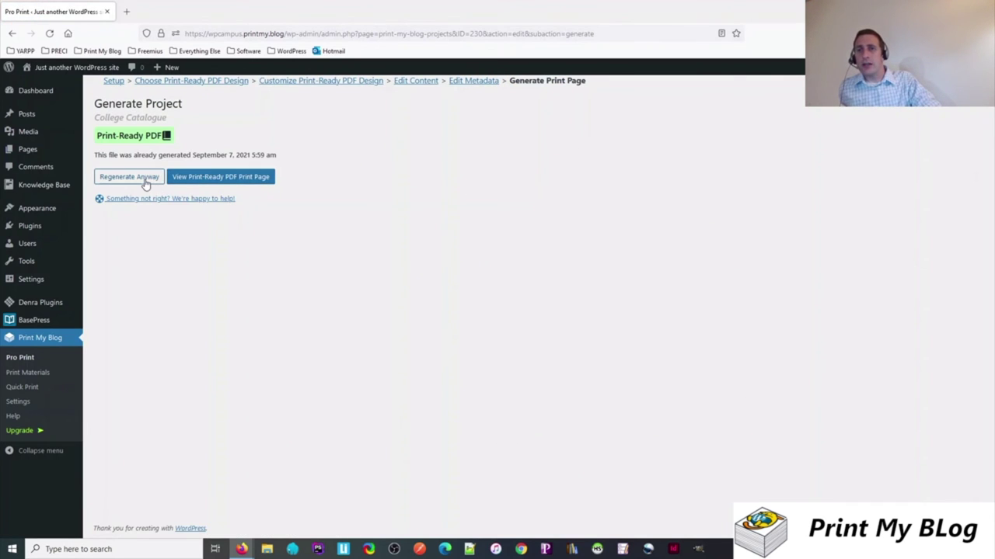
{"action": "left_click", "coordinate": [145, 178]}
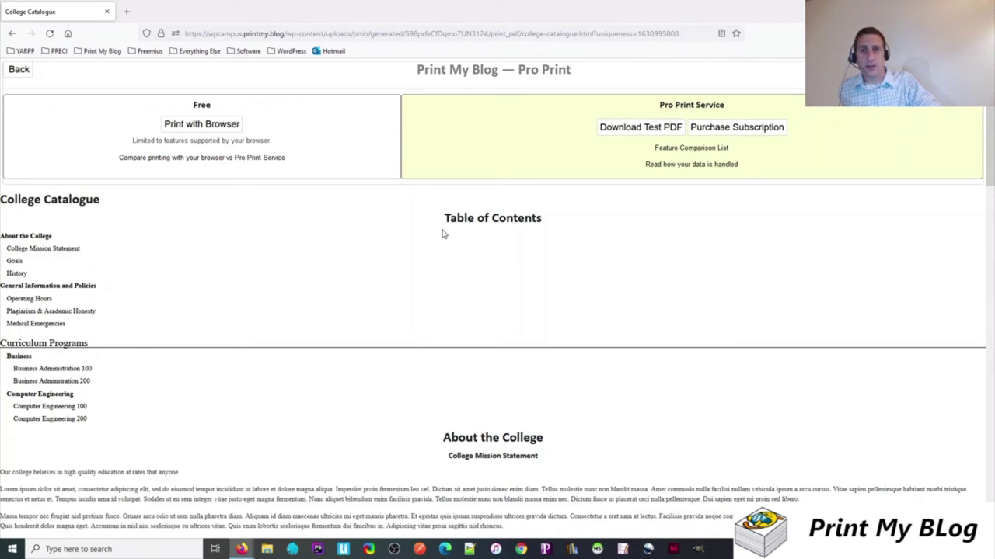
{"action": "left_click", "coordinate": [628, 129]}
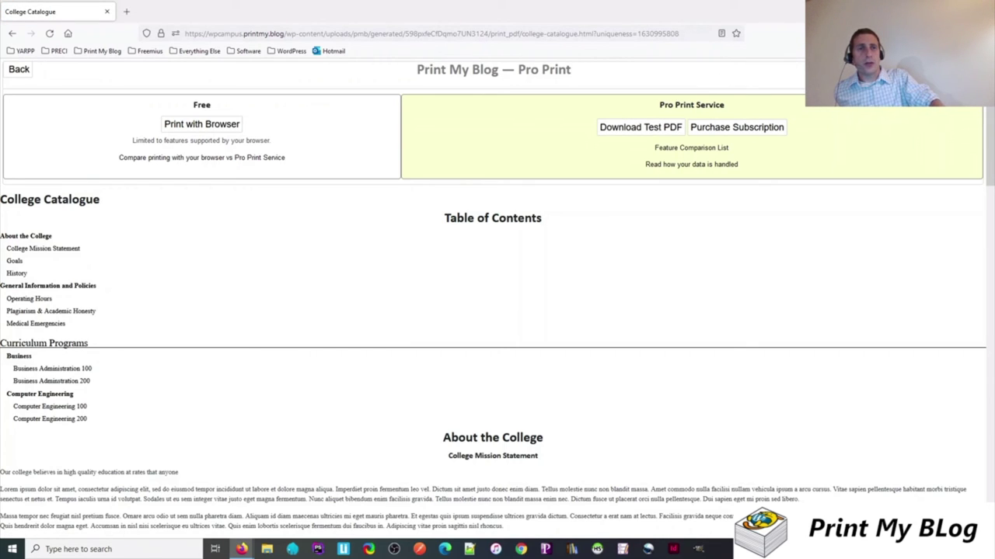
{"action": "left_click", "coordinate": [666, 60]}
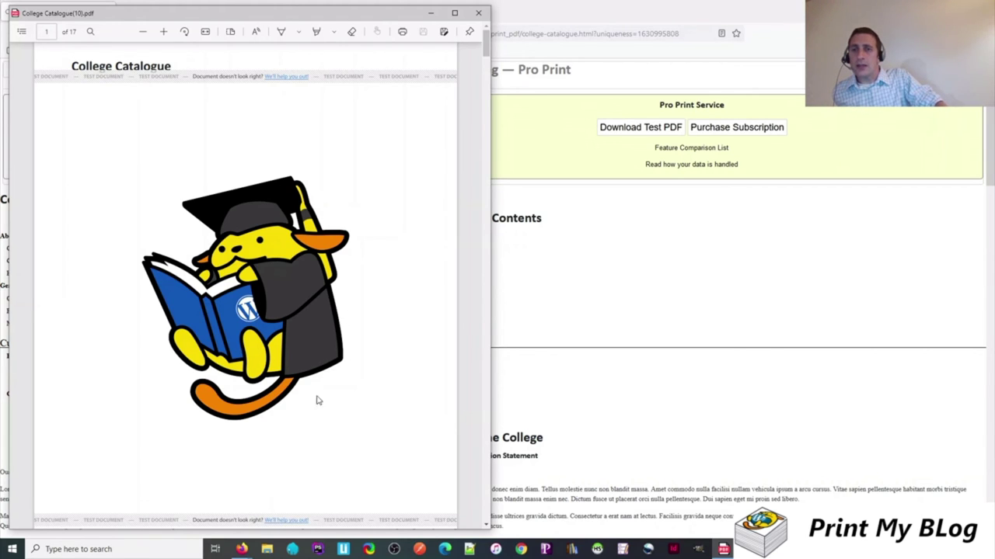
- Scroll through the catalogue PDF from the cover past the Table of Contents, selecting some text
{"action": "scroll", "coordinate": [258, 417], "scroll_direction": "down", "scroll_amount": 6}
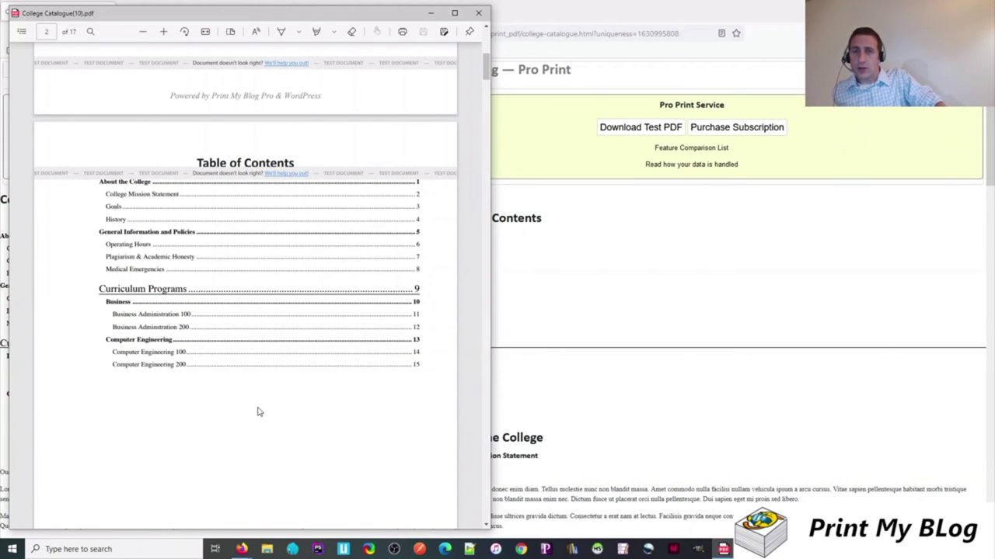
{"action": "scroll", "coordinate": [259, 412], "scroll_direction": "down", "scroll_amount": 6}
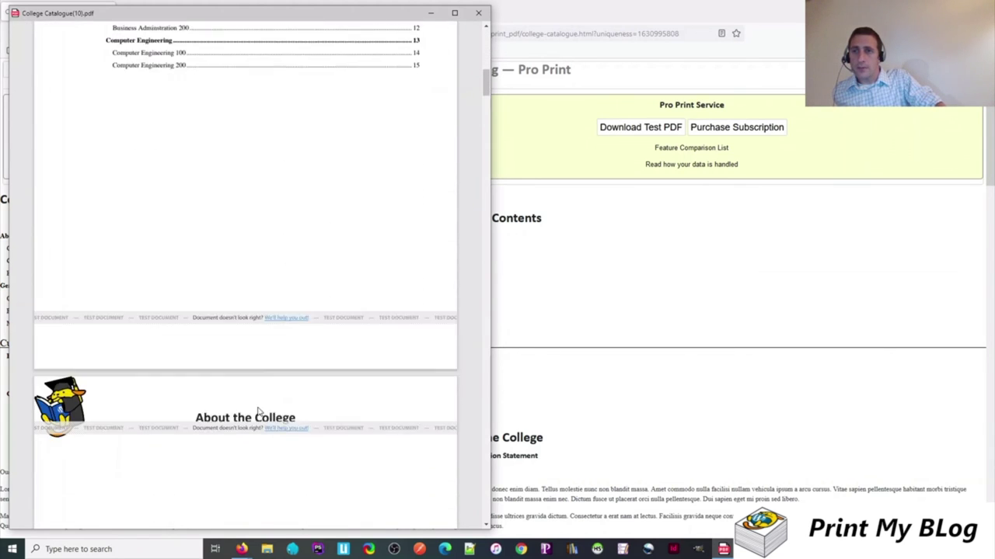
{"action": "scroll", "coordinate": [259, 412], "scroll_direction": "down", "scroll_amount": 2}
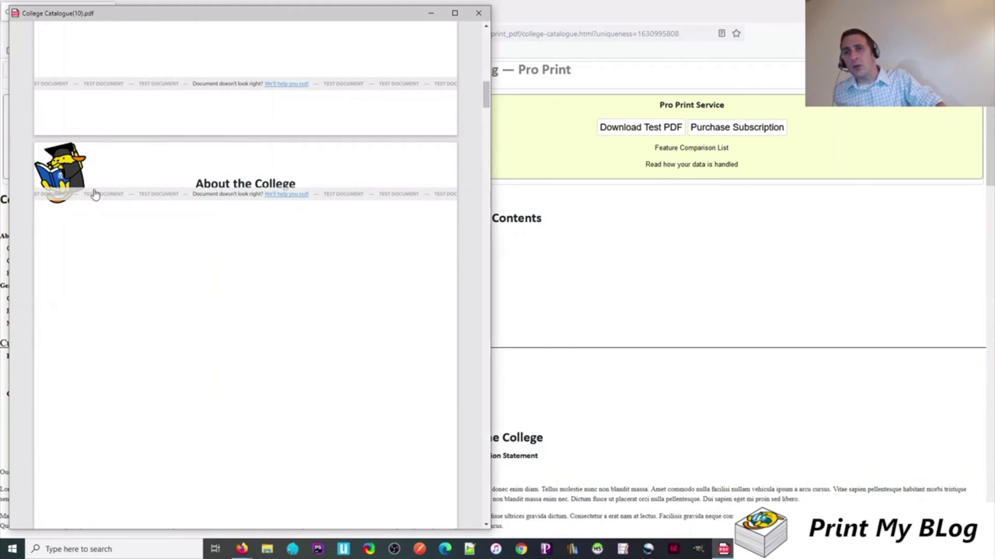
{"action": "scroll", "coordinate": [129, 269], "scroll_direction": "down", "scroll_amount": 2}
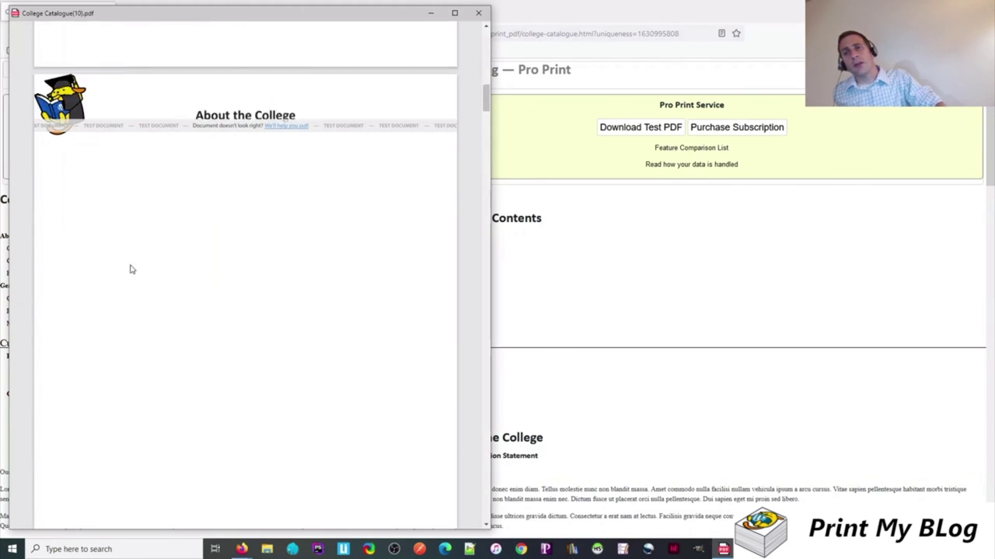
{"action": "scroll", "coordinate": [131, 269], "scroll_direction": "down", "scroll_amount": 14}
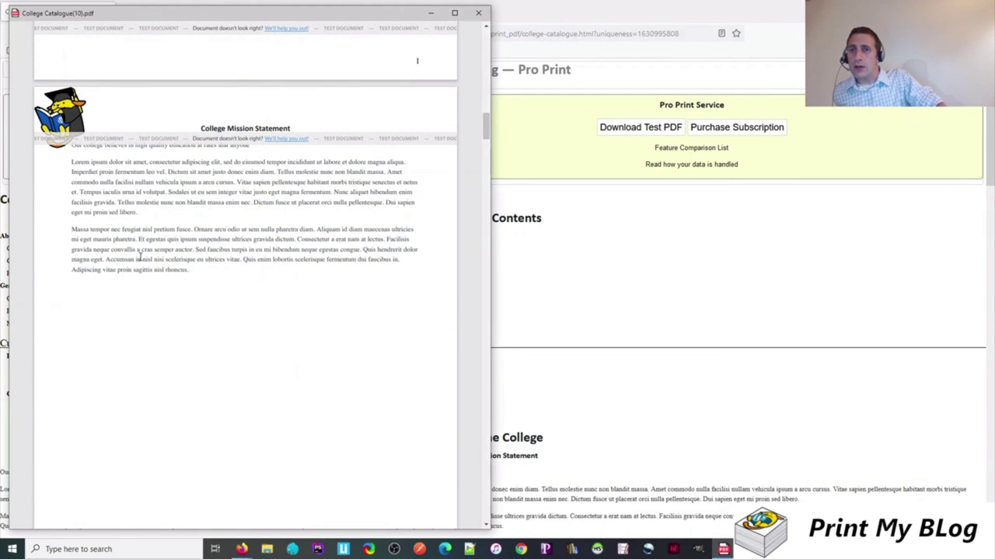
{"action": "scroll", "coordinate": [140, 259], "scroll_direction": "down", "scroll_amount": 12}
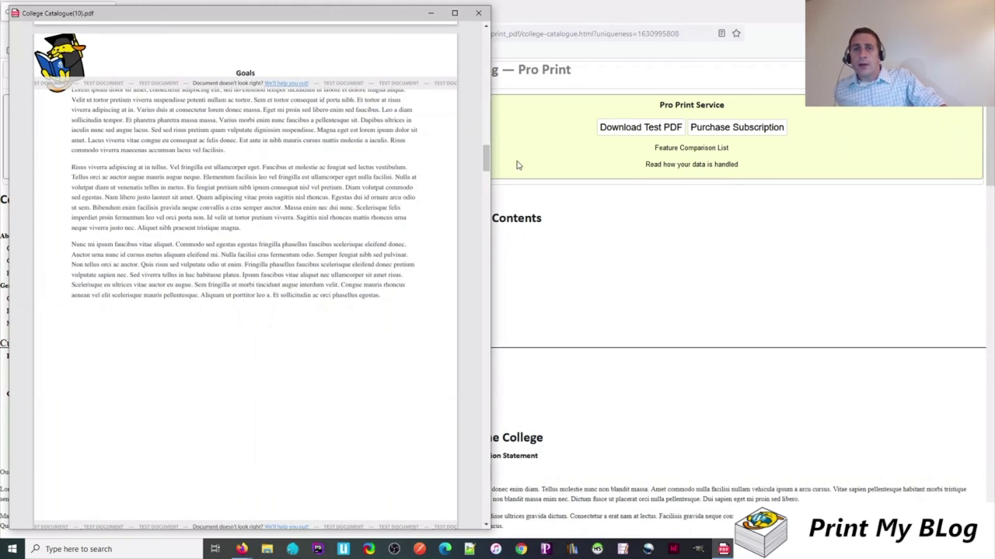
{"action": "left_click_drag", "start_coordinate": [486, 155], "coordinate": [489, 200]}
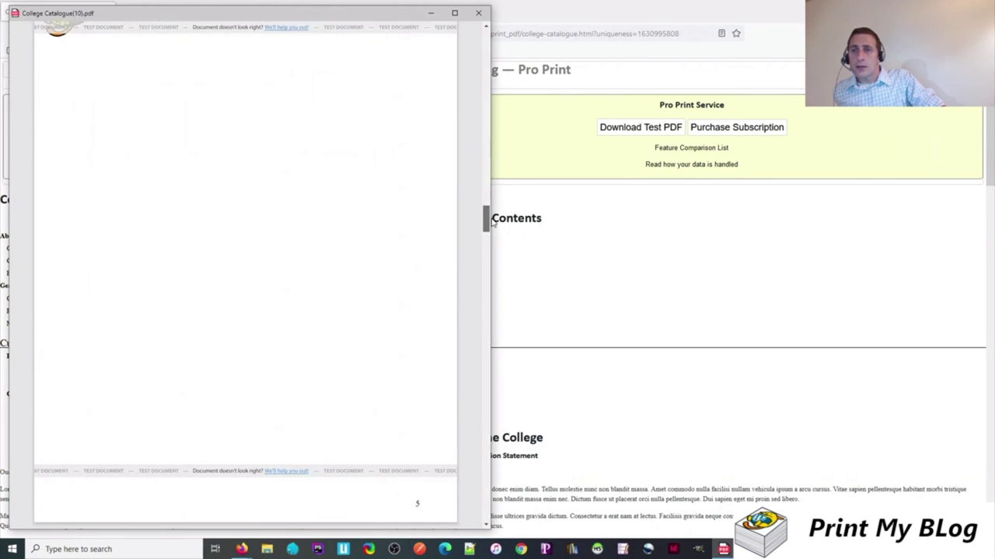
{"action": "left_click_drag", "start_coordinate": [492, 223], "coordinate": [517, 414]}
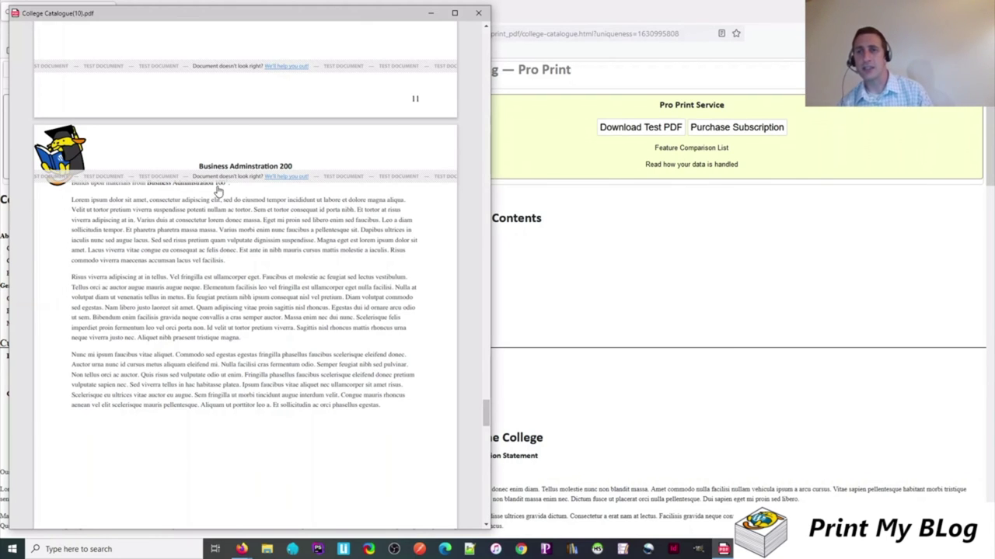
- Continue down to page 13, Business Administration 100, and clear the header text selection
{"action": "scroll", "coordinate": [224, 189], "scroll_direction": "down", "scroll_amount": 2}
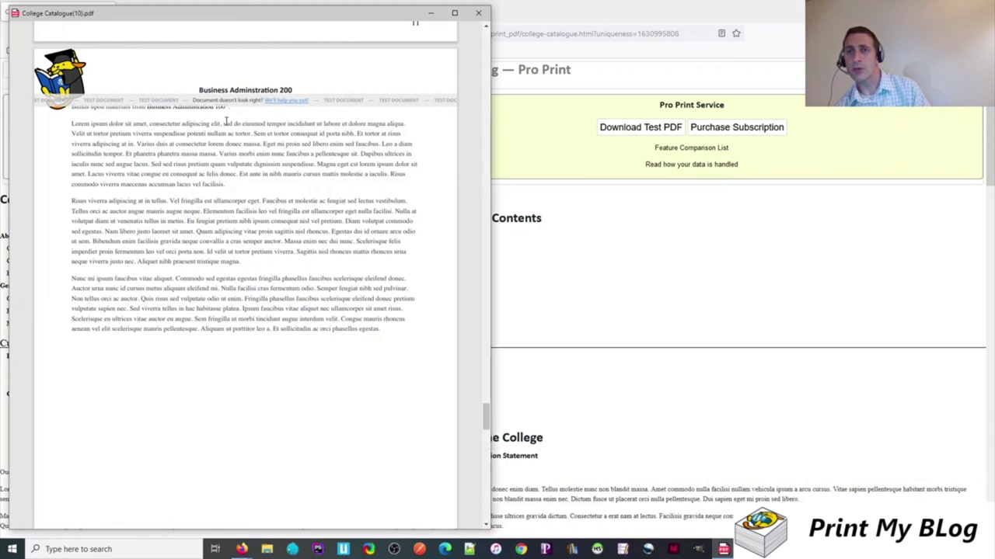
{"action": "scroll", "coordinate": [231, 110], "scroll_direction": "down", "scroll_amount": 2}
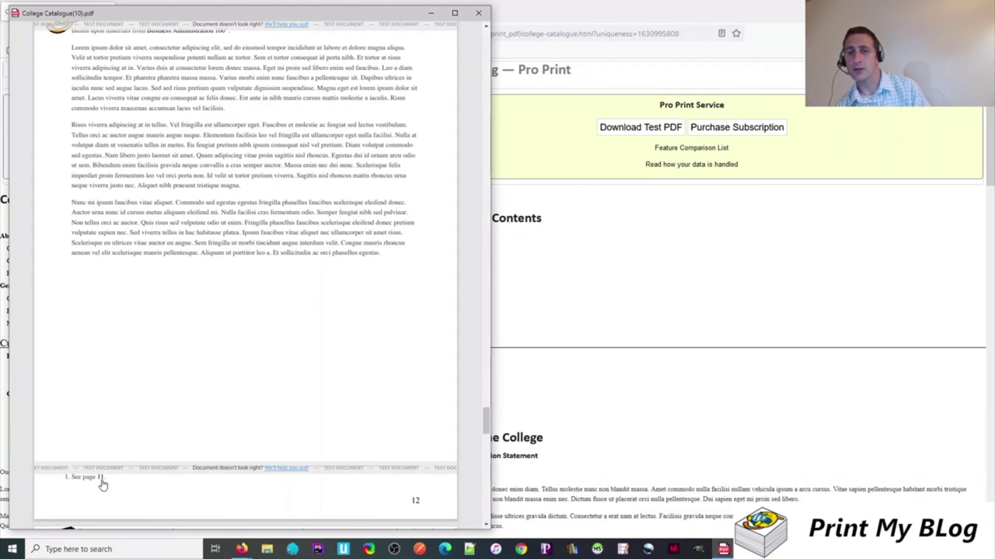
{"action": "scroll", "coordinate": [357, 299], "scroll_direction": "up", "scroll_amount": 4}
{"action": "scroll", "coordinate": [355, 297], "scroll_direction": "down", "scroll_amount": 3}
{"action": "scroll", "coordinate": [355, 300], "scroll_direction": "up", "scroll_amount": 2}
{"action": "left_click_drag", "start_coordinate": [223, 145], "coordinate": [292, 147]}
{"action": "left_click", "coordinate": [270, 136]}
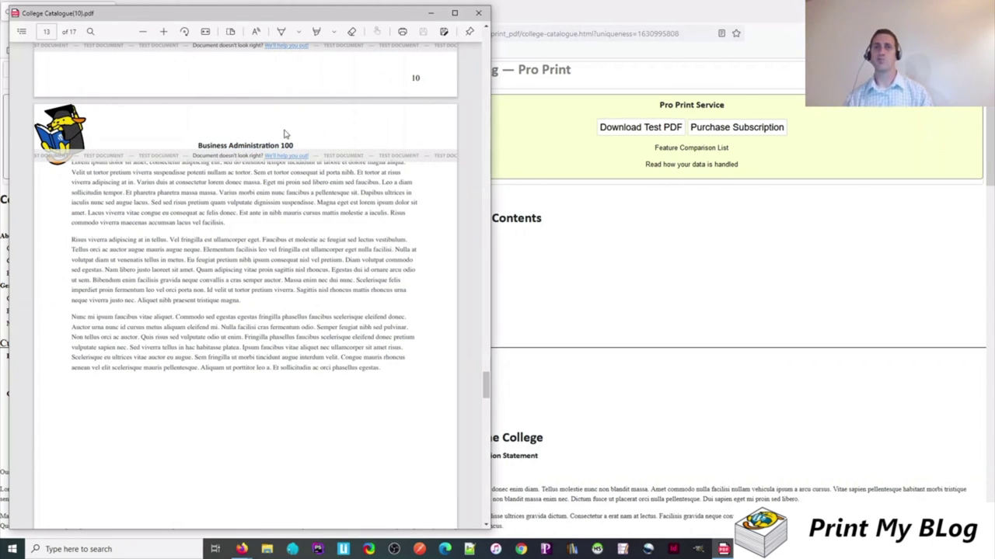
- Return to the Generate Project page and highlight the date the PDF was generated
{"action": "left_click", "coordinate": [480, 14]}
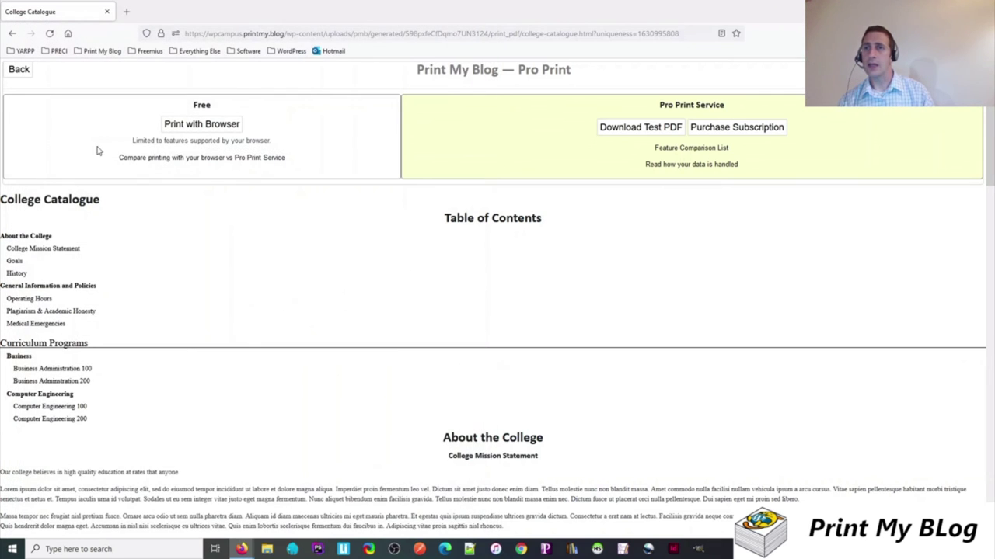
{"action": "left_click", "coordinate": [19, 69]}
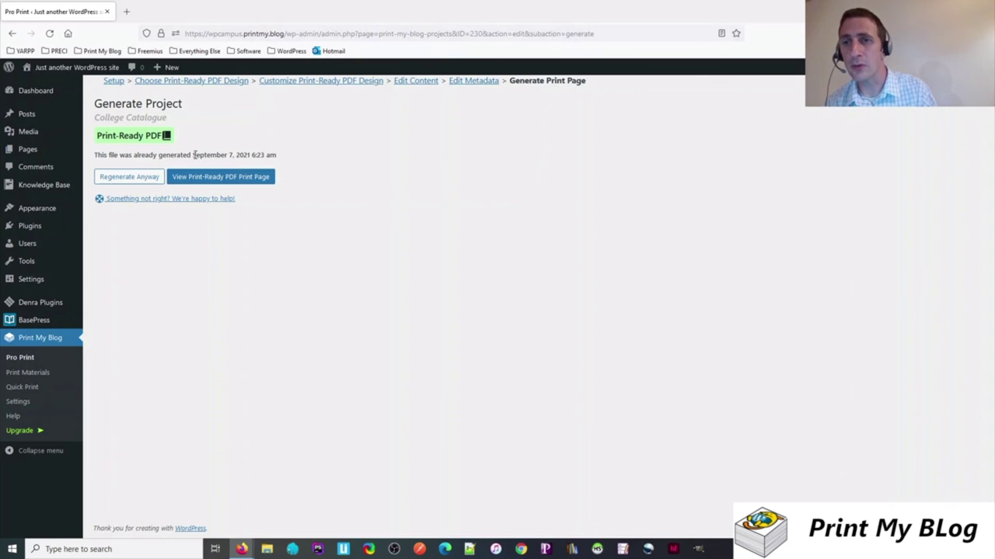
{"action": "left_click_drag", "start_coordinate": [193, 154], "coordinate": [268, 155]}
{"action": "left_click", "coordinate": [276, 155]}
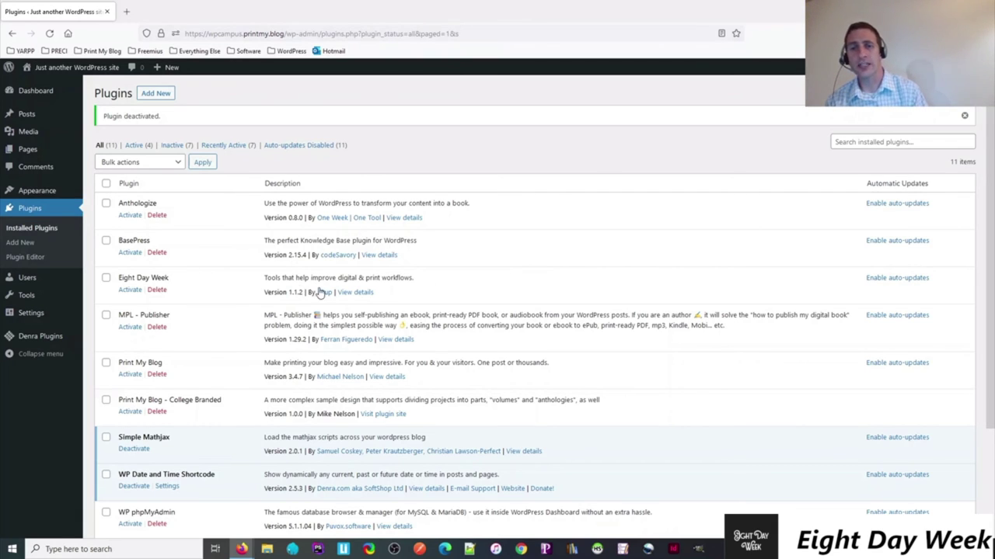
- Activate the Eight Day Week plugin and open the September 2021 print issue for editing
{"action": "left_click", "coordinate": [130, 289]}
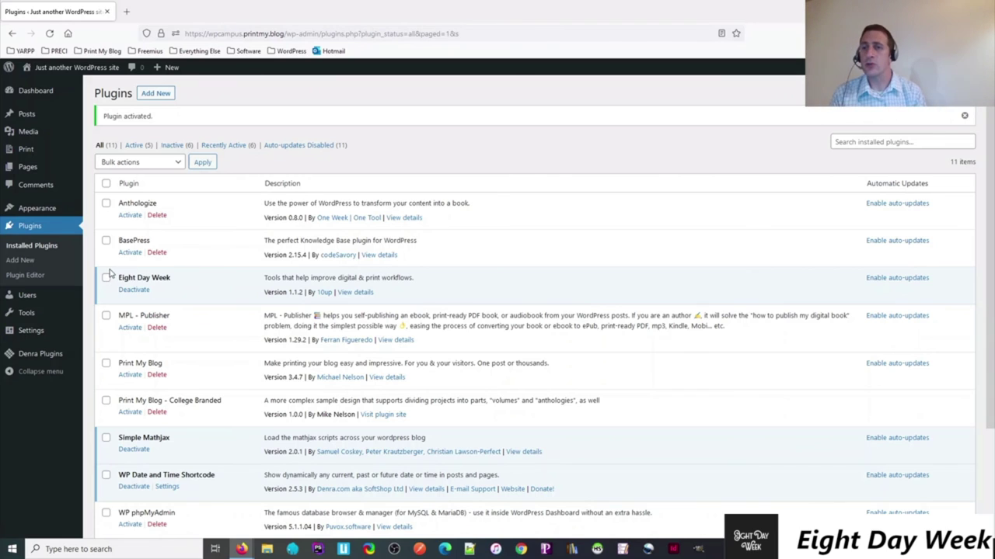
{"action": "mouse_move", "coordinate": [36, 151]}
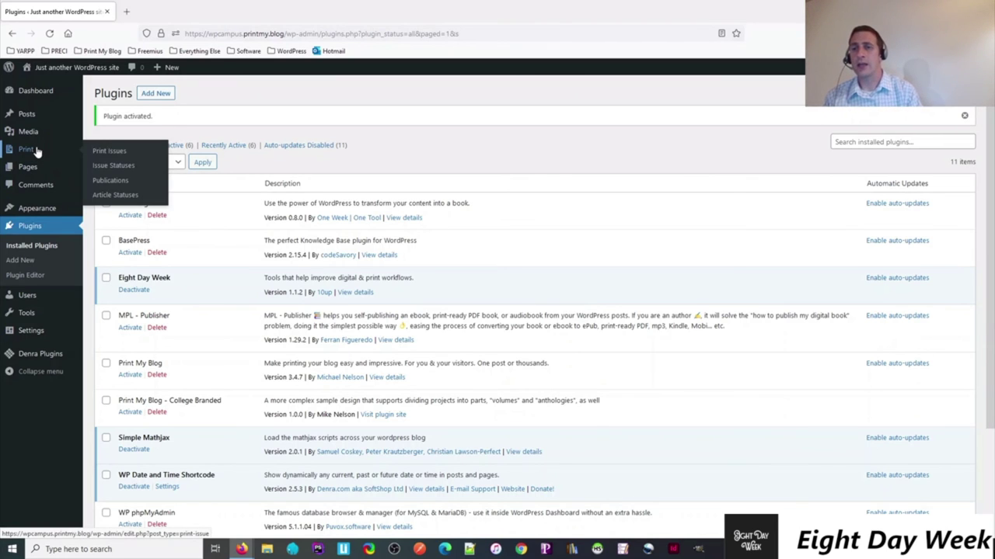
{"action": "left_click", "coordinate": [35, 151]}
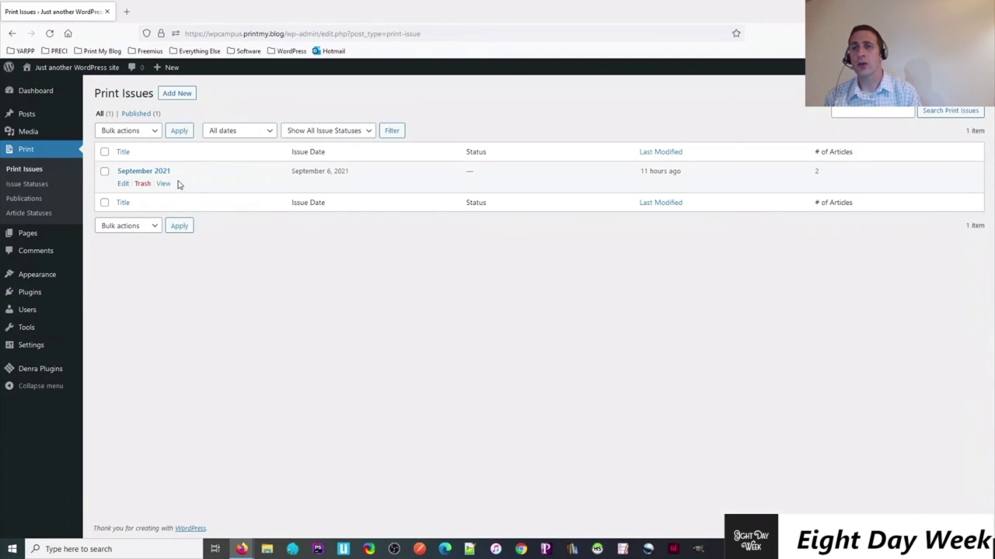
{"action": "left_click_drag", "start_coordinate": [160, 94], "coordinate": [96, 95]}
{"action": "left_click", "coordinate": [96, 95]}
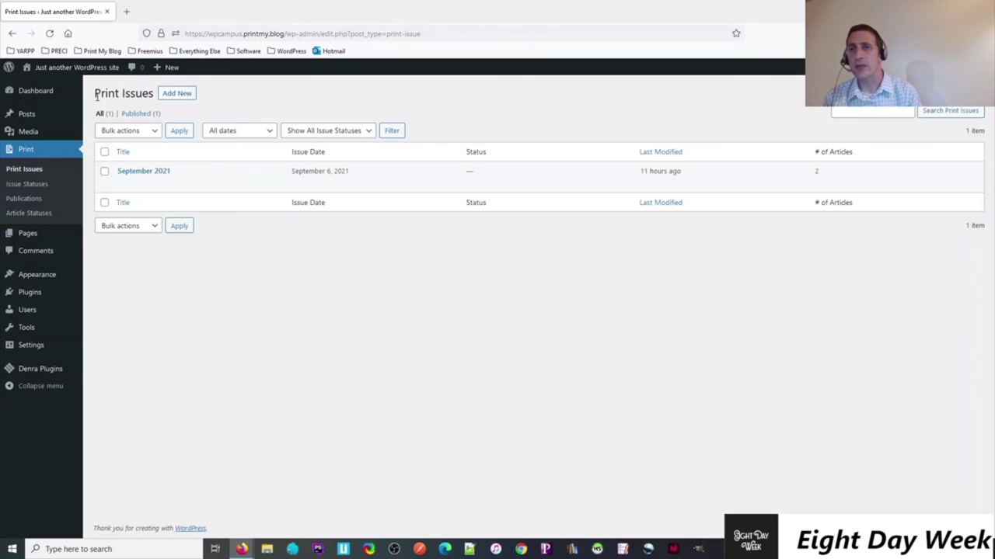
{"action": "left_click", "coordinate": [123, 172]}
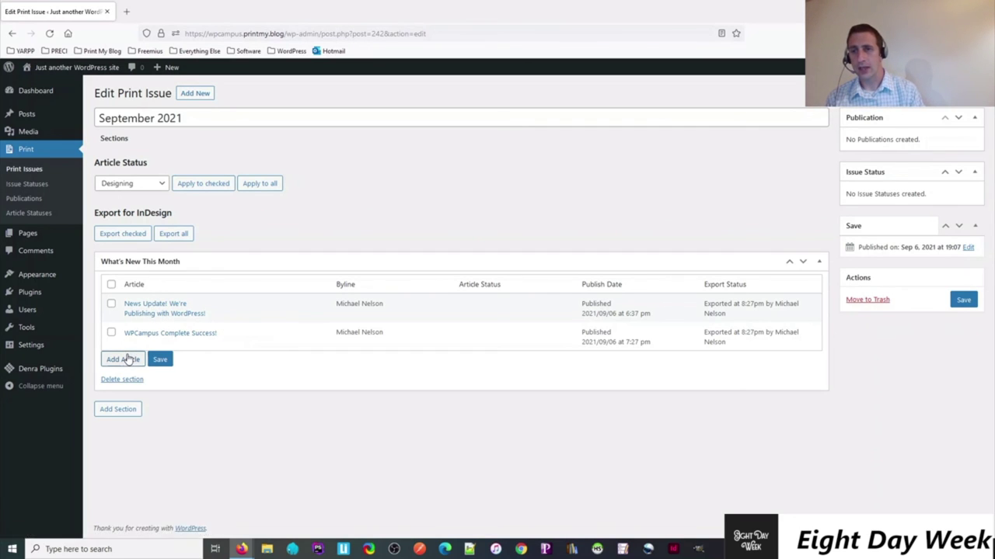
- Add the school announcements article (searching 'Pr') to the issue and export all articles as a zip
{"action": "left_click", "coordinate": [129, 358]}
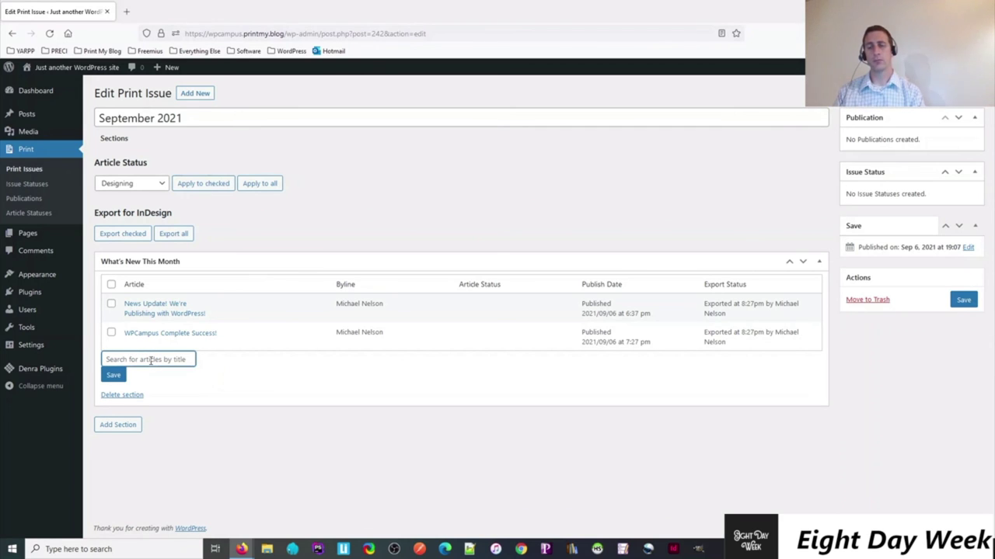
{"action": "type", "text": "Print"}
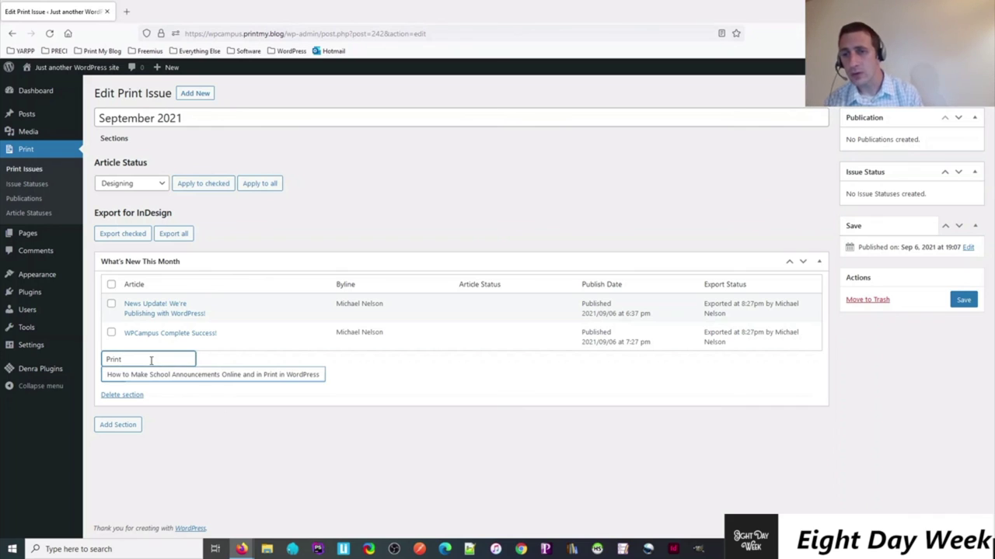
{"action": "left_click", "coordinate": [163, 375]}
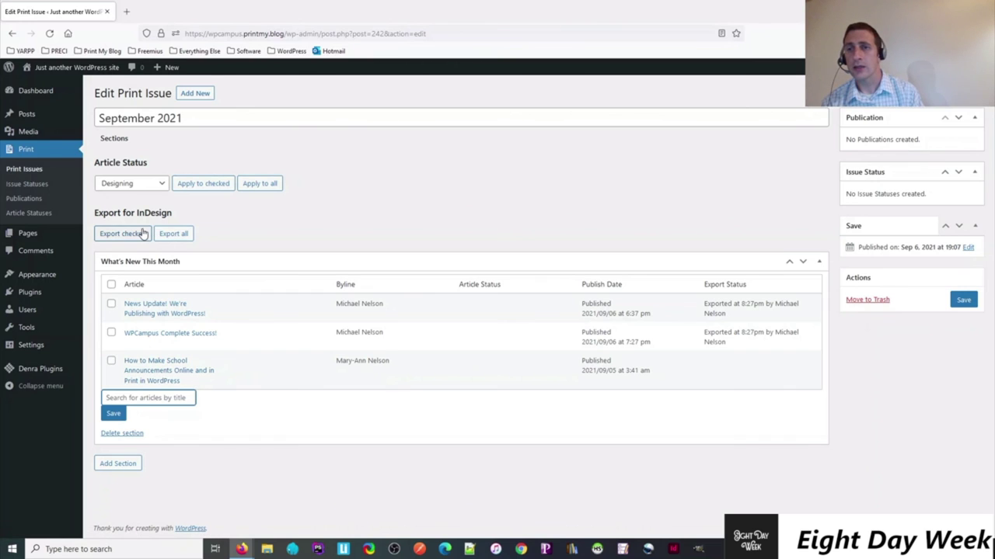
{"action": "left_click", "coordinate": [167, 233]}
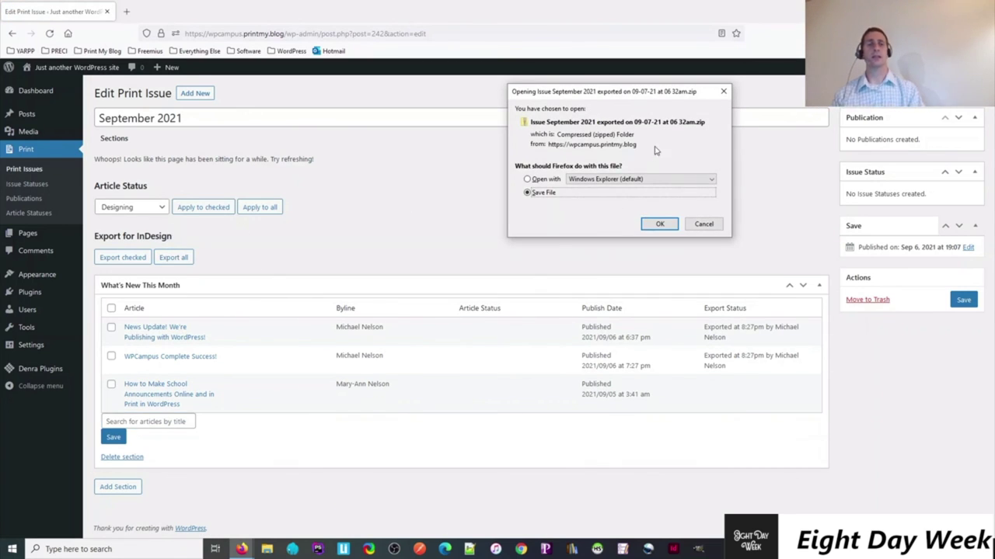
{"action": "left_click", "coordinate": [660, 223]}
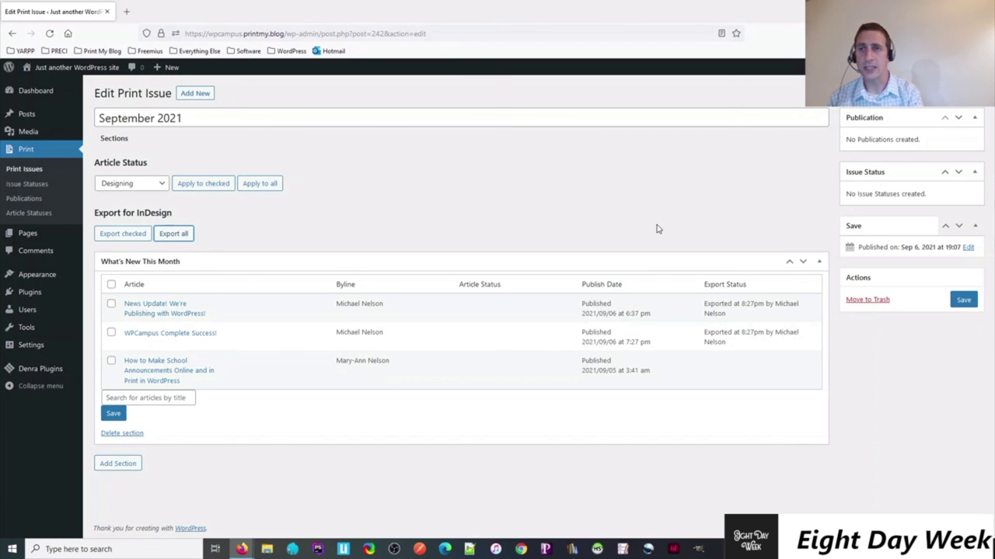
- Copy the three exported XML files into the eight day week folder, replacing old ones, and open template.indt
{"action": "key", "text": "alt+Tab"}
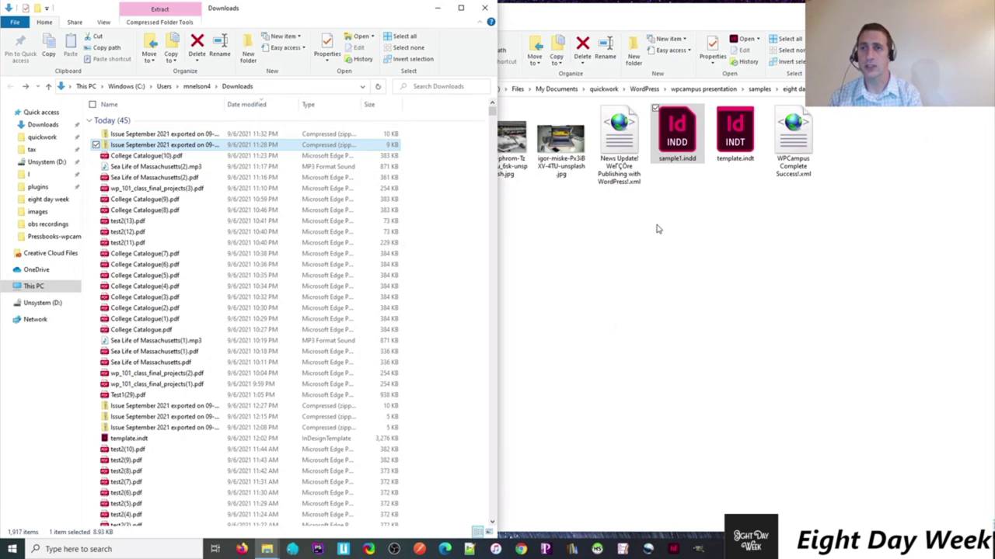
{"action": "double_click", "coordinate": [203, 135]}
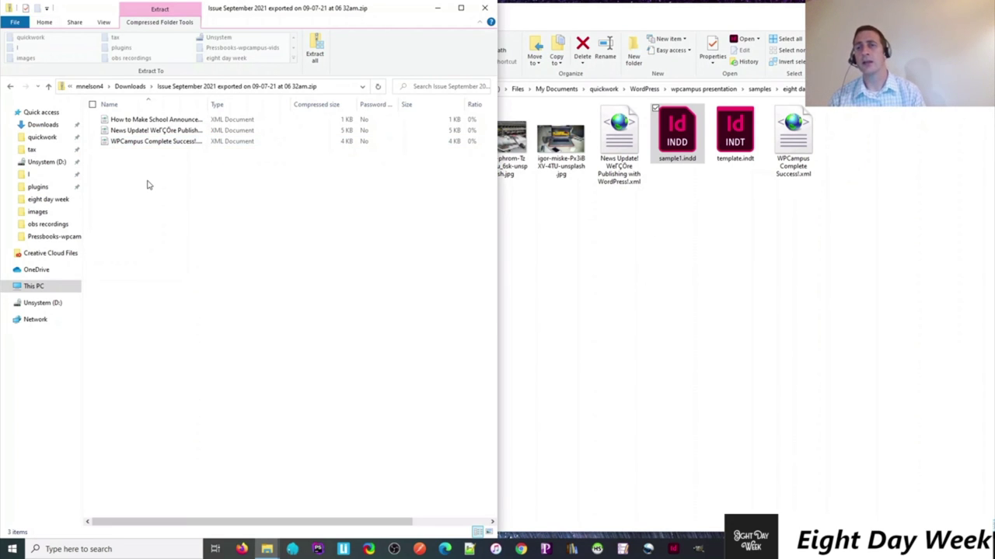
{"action": "left_click_drag", "start_coordinate": [149, 185], "coordinate": [155, 113]}
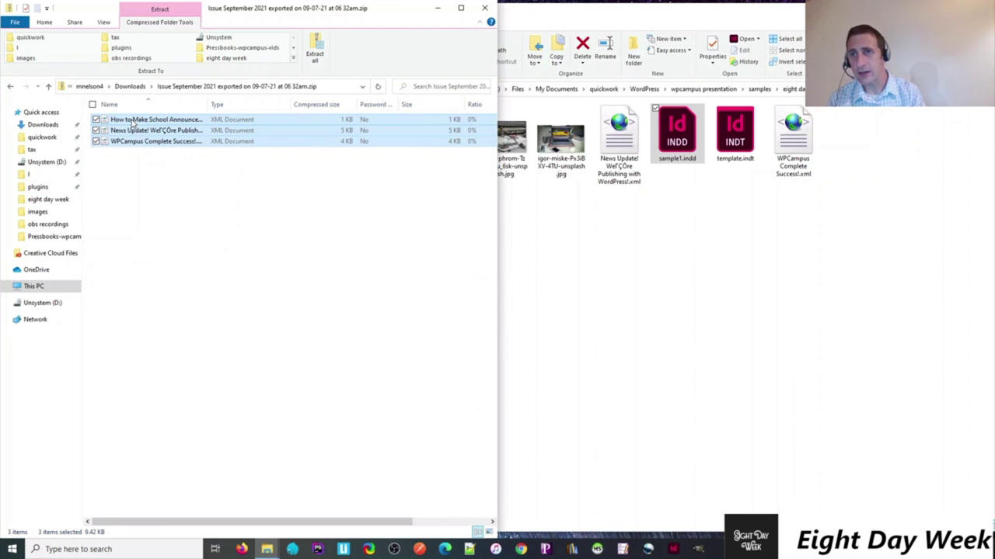
{"action": "left_click_drag", "start_coordinate": [132, 122], "coordinate": [645, 257]}
{"action": "left_click", "coordinate": [467, 192]}
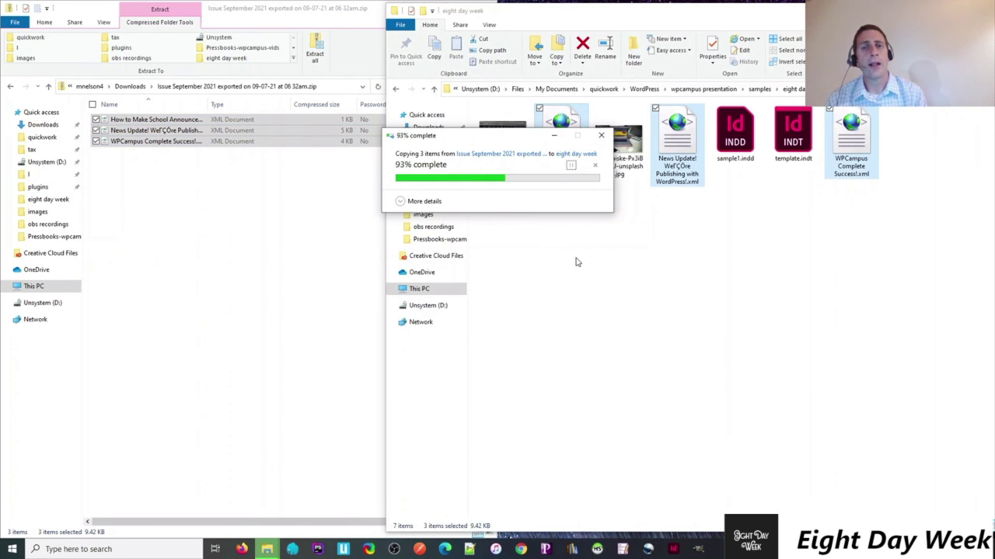
{"action": "left_click", "coordinate": [662, 258]}
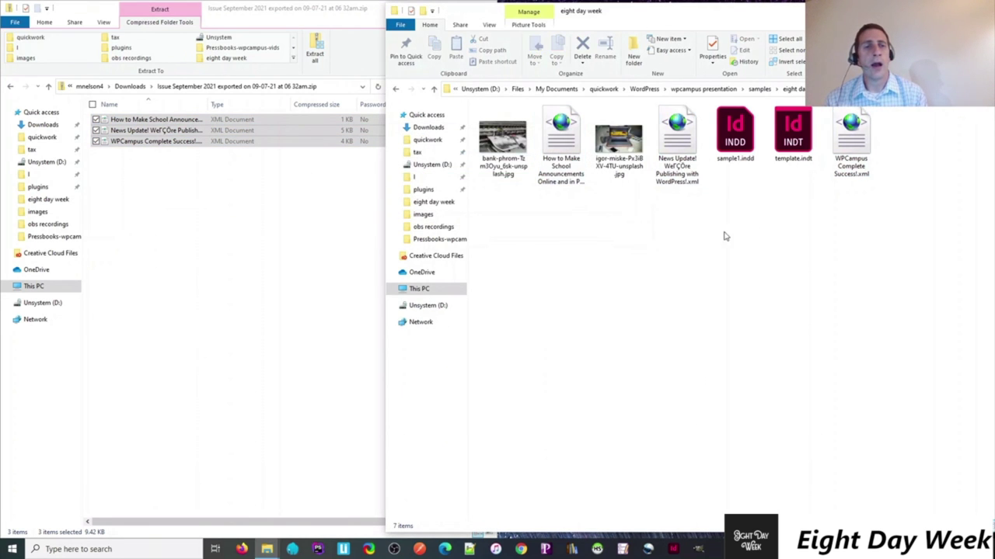
{"action": "double_click", "coordinate": [799, 134]}
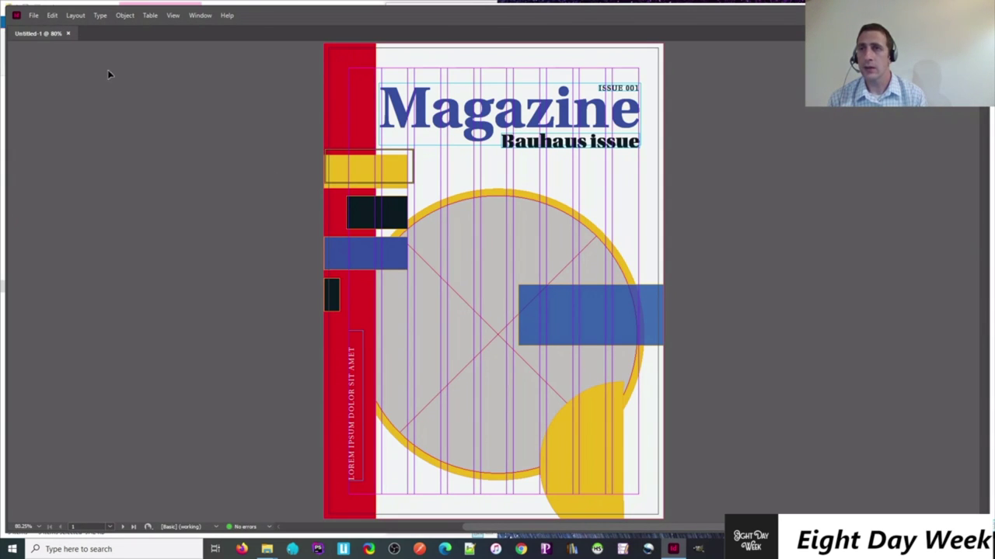
- Import the News Update article XML into the Bauhaus template with the default XML Import Options
{"action": "left_click", "coordinate": [35, 16]}
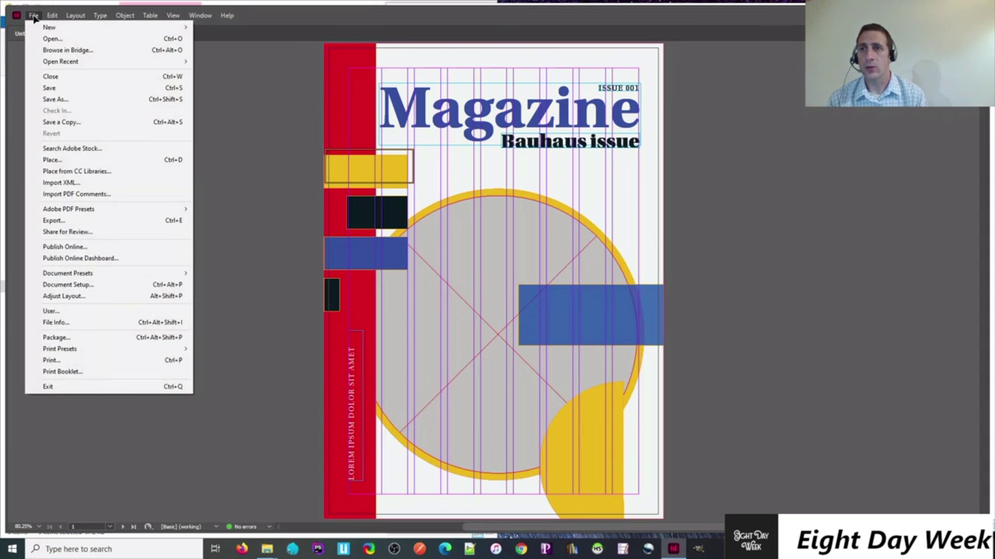
{"action": "left_click", "coordinate": [70, 184]}
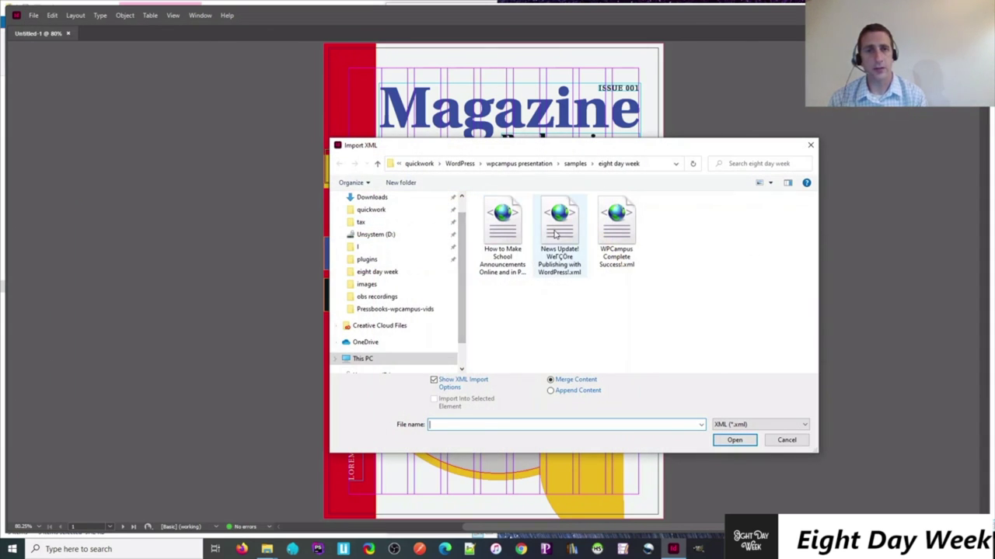
{"action": "double_click", "coordinate": [557, 233]}
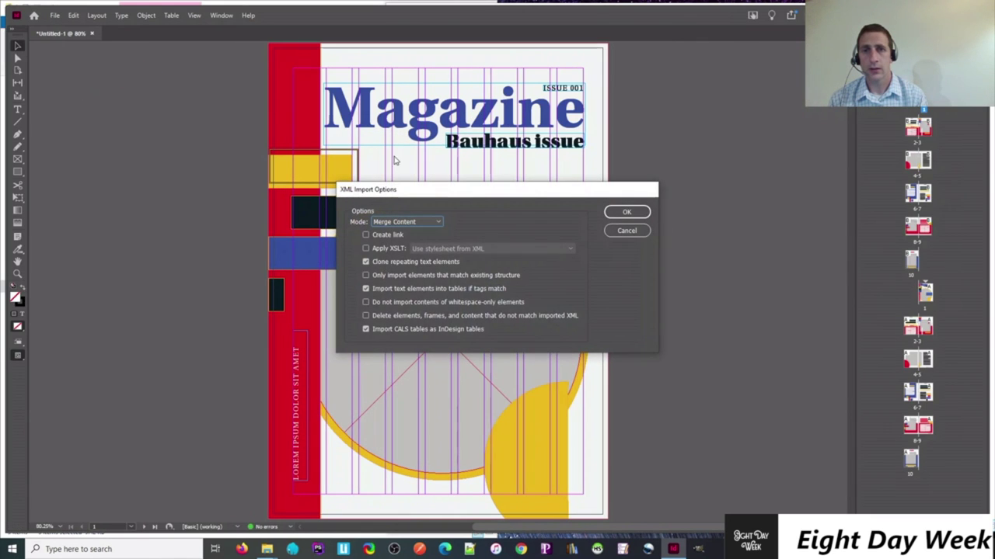
{"action": "left_click", "coordinate": [626, 211]}
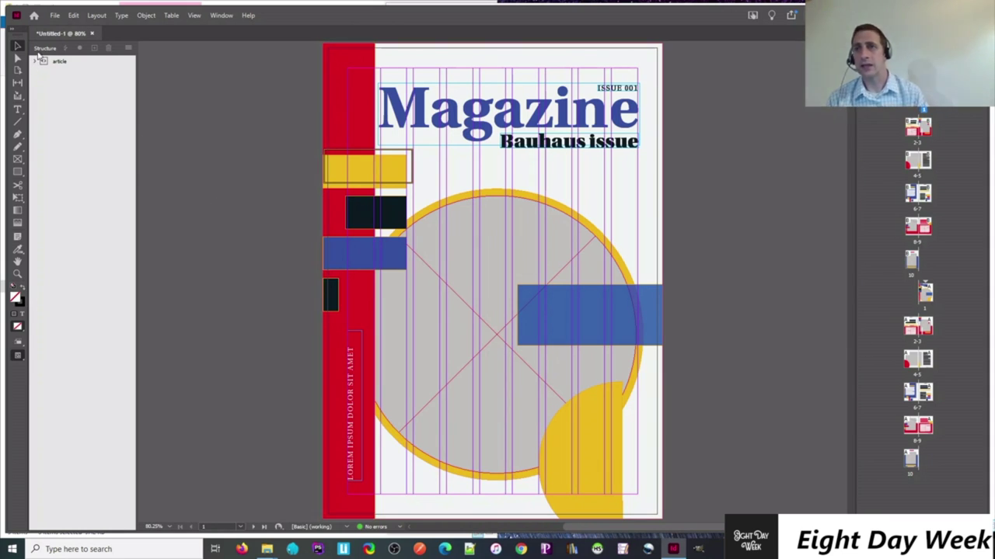
- Place the article's 'content' element into the two-column body text frame on spread 2-3
{"action": "scroll", "coordinate": [289, 161], "scroll_direction": "down", "scroll_amount": 10}
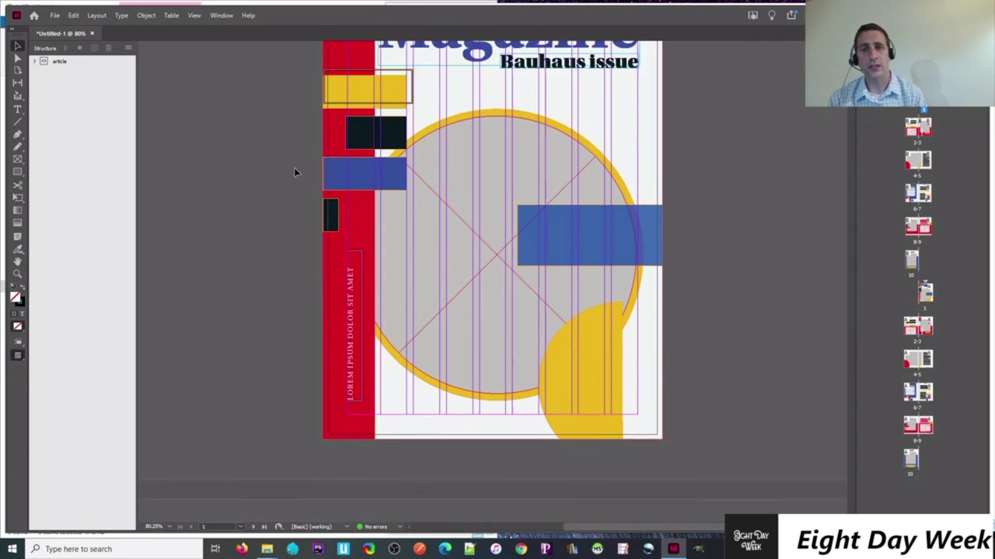
{"action": "scroll", "coordinate": [294, 172], "scroll_direction": "down", "scroll_amount": 3}
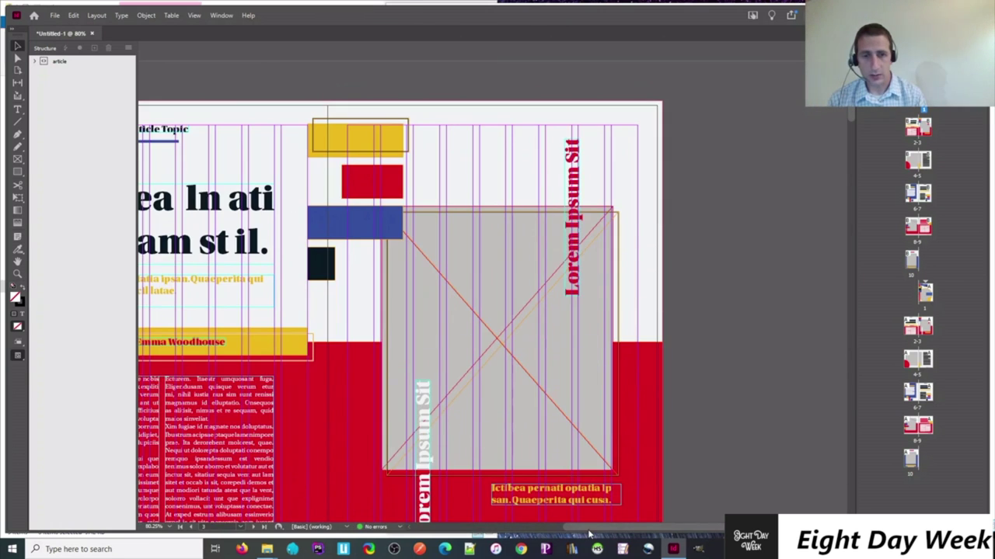
{"action": "left_click_drag", "start_coordinate": [512, 528], "coordinate": [520, 507]}
{"action": "scroll", "coordinate": [522, 467], "scroll_direction": "down", "scroll_amount": 2}
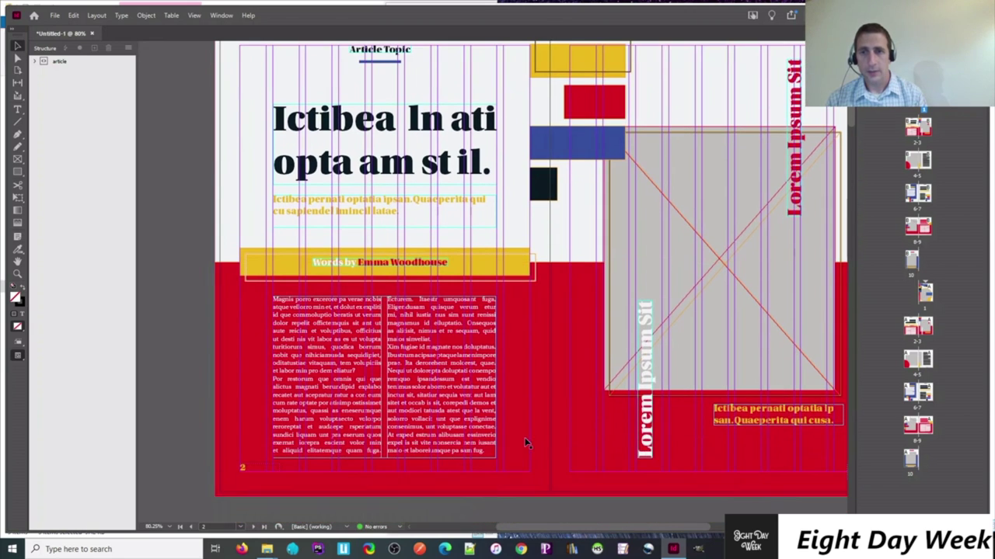
{"action": "left_click", "coordinate": [35, 61]}
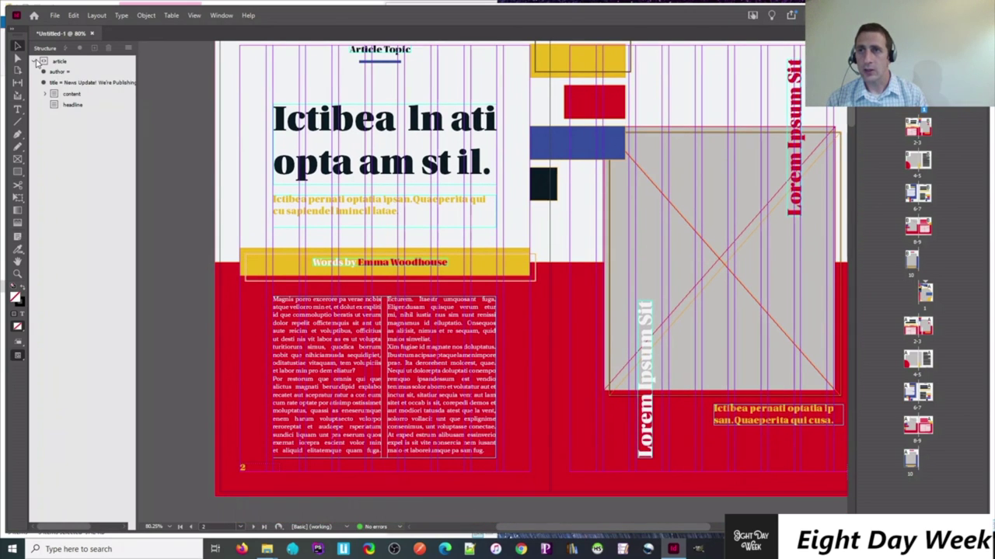
{"action": "left_click", "coordinate": [69, 94]}
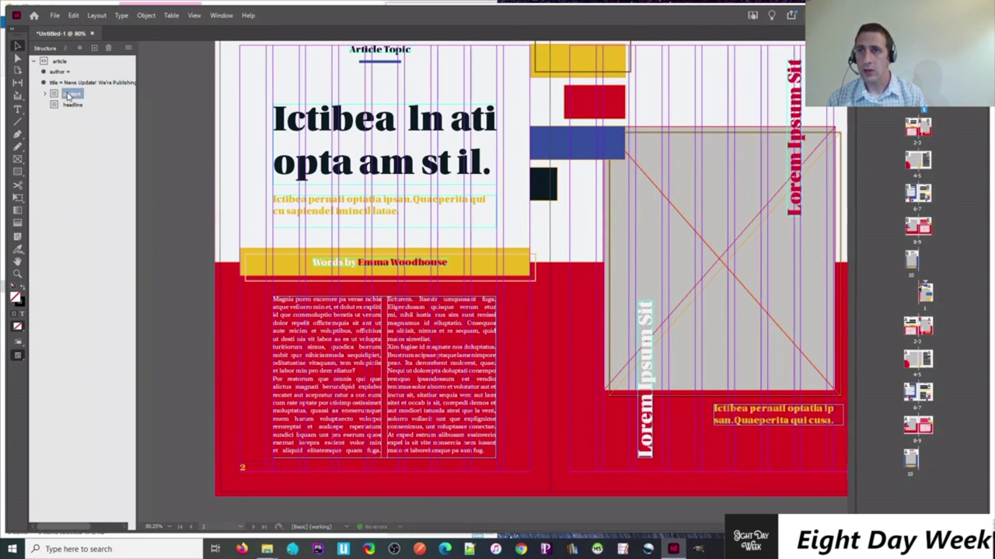
{"action": "double_click", "coordinate": [69, 94]}
{"action": "left_click_drag", "start_coordinate": [386, 348], "coordinate": [389, 348]}
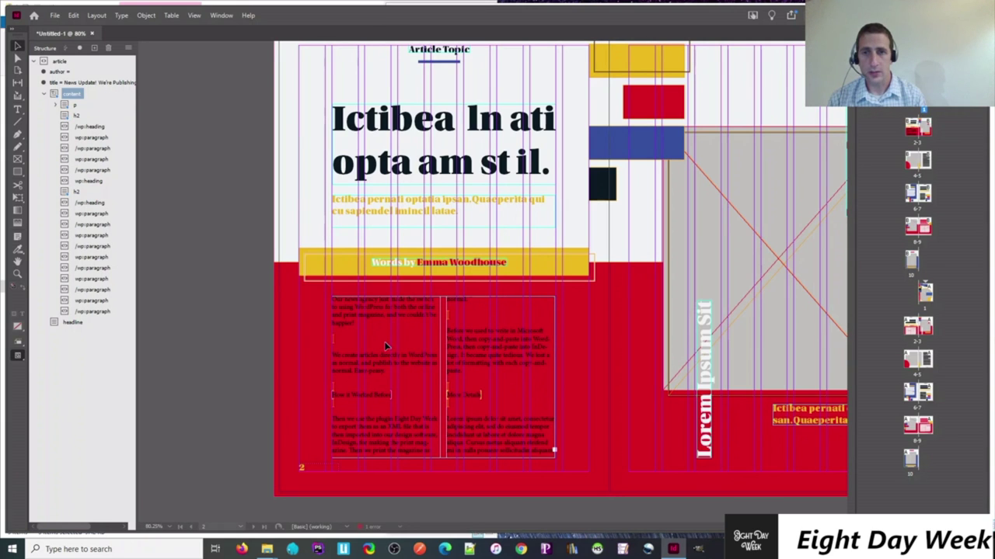
{"action": "left_click", "coordinate": [337, 346]}
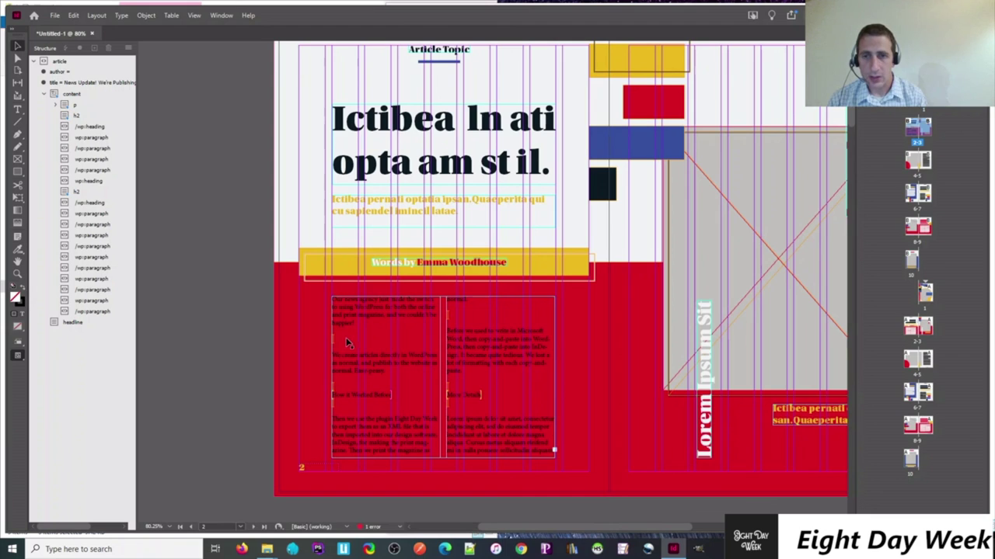